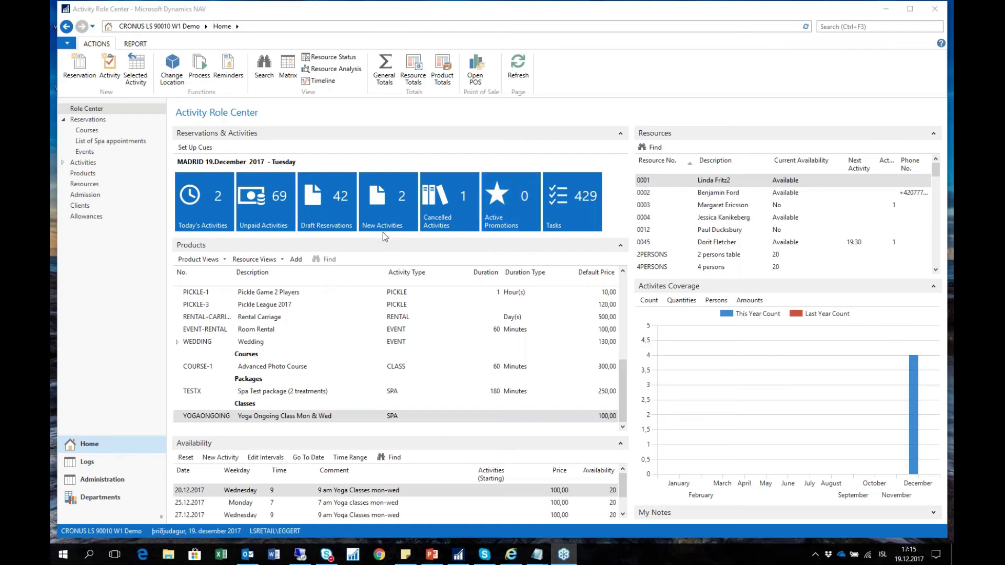
- Collapse the Reservations & Activities section and show the availability of the Massage 60 minutes product
click(620, 134)
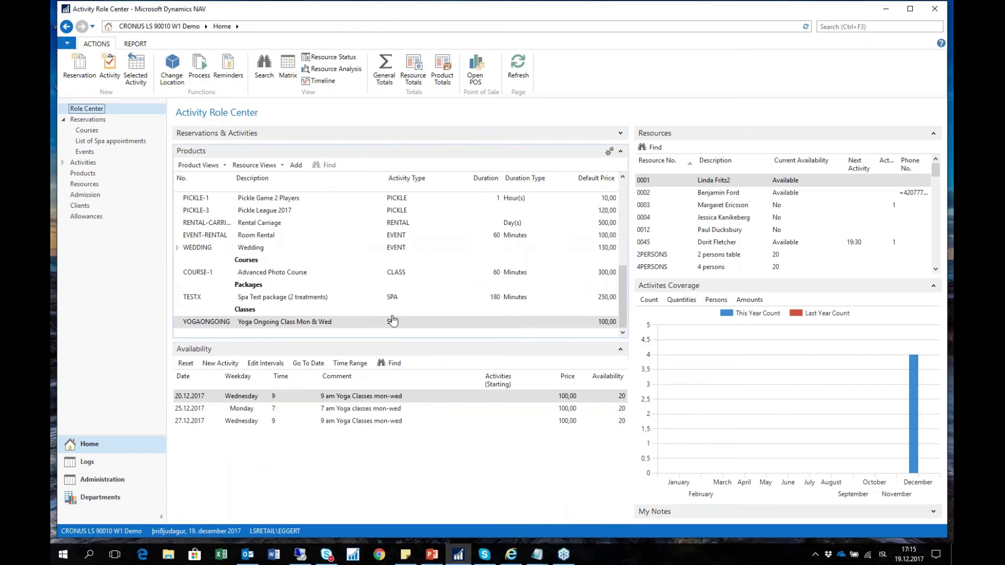
scroll(422, 263, up, 2)
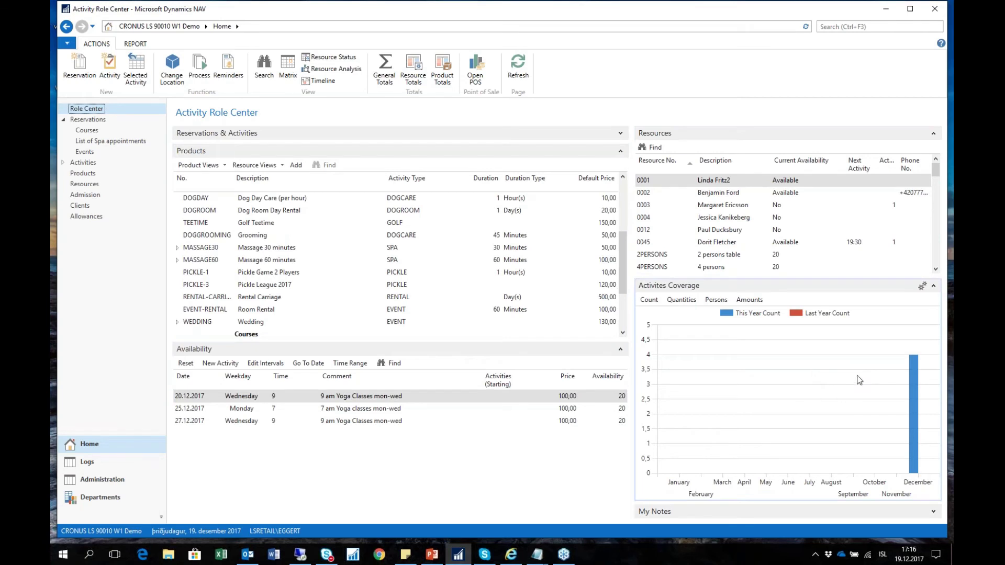
scroll(400, 267, up, 3)
scroll(266, 289, up, 1)
scroll(267, 288, down, 3)
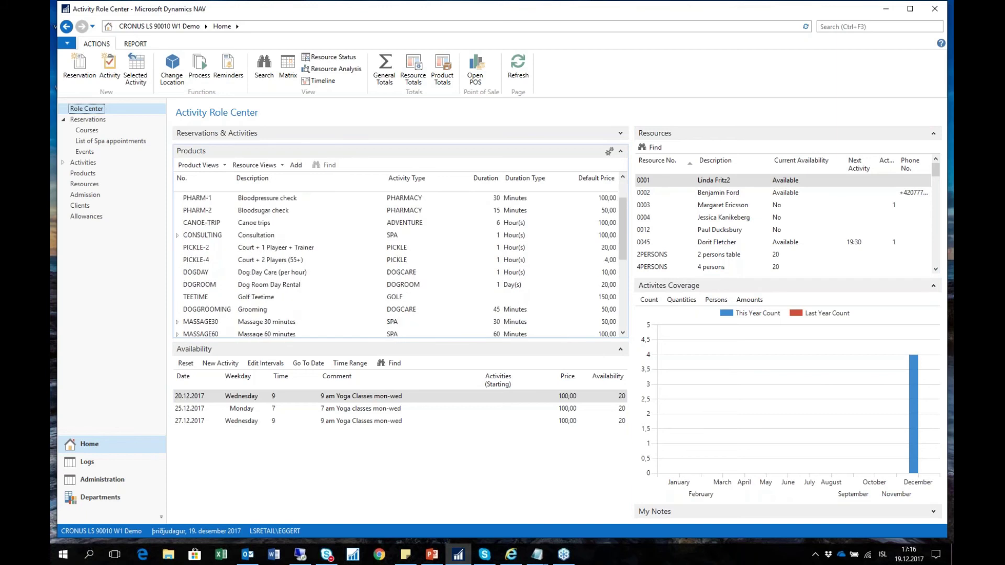
click(266, 289)
scroll(267, 303, down, 1)
click(269, 261)
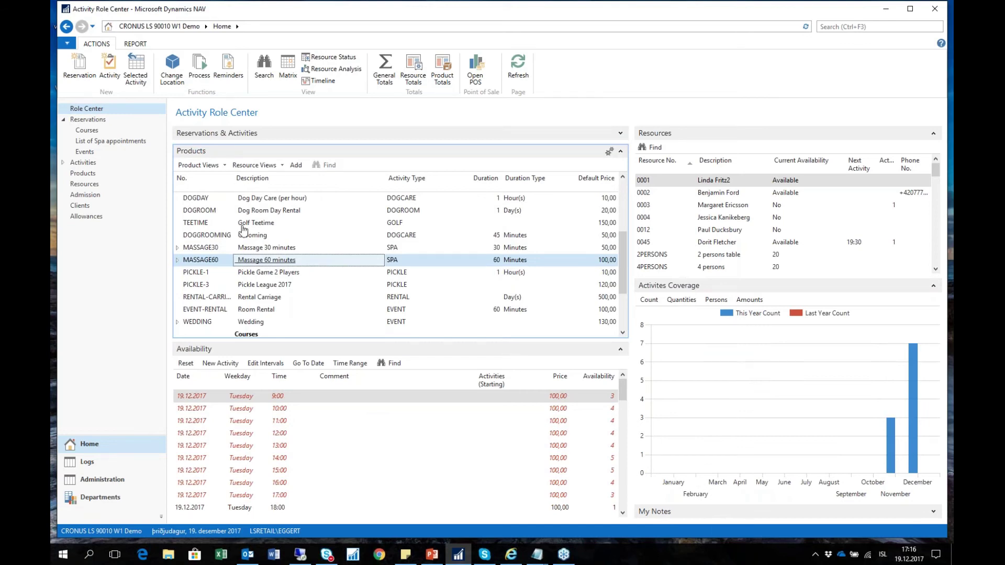
- Look over the product list and show the availability of the dog Grooming product
scroll(281, 242, up, 1)
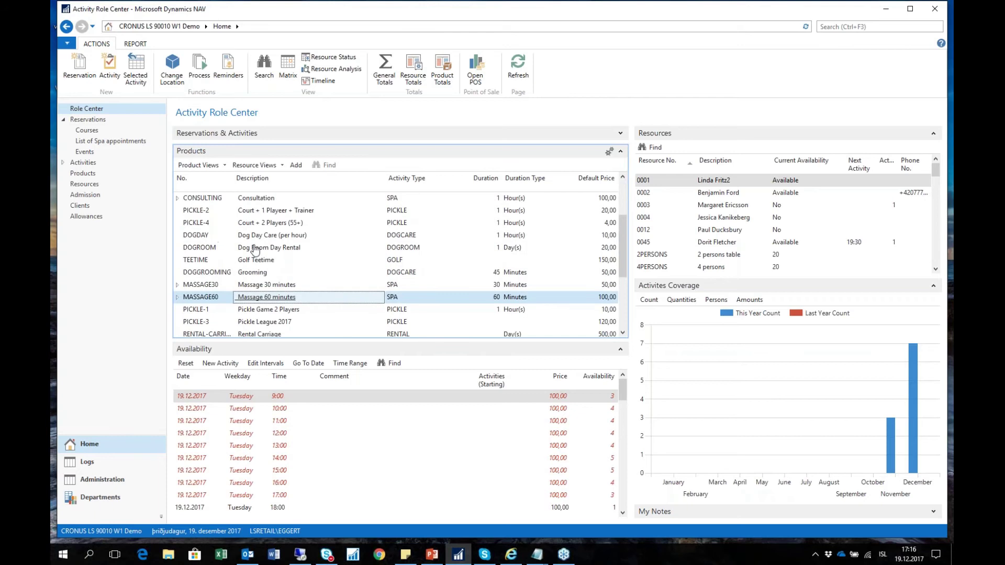
scroll(255, 251, up, 2)
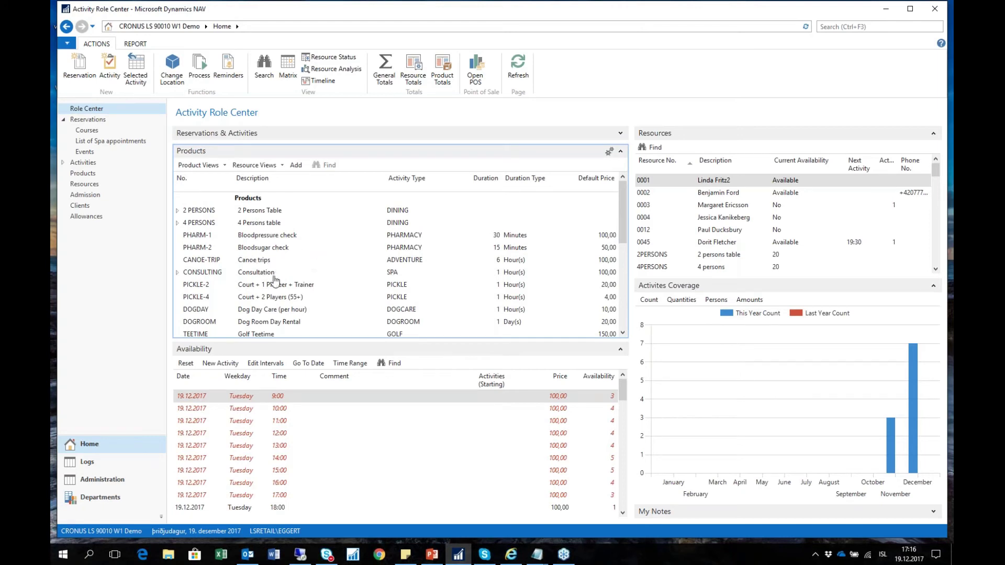
key(Down)
key(Down)
key(Down)
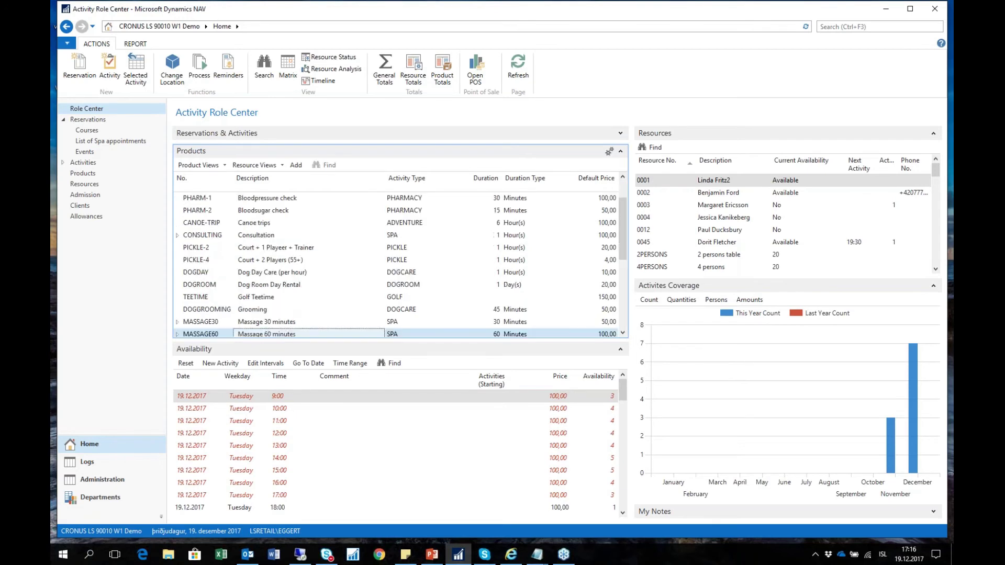
scroll(400, 266, down, 1)
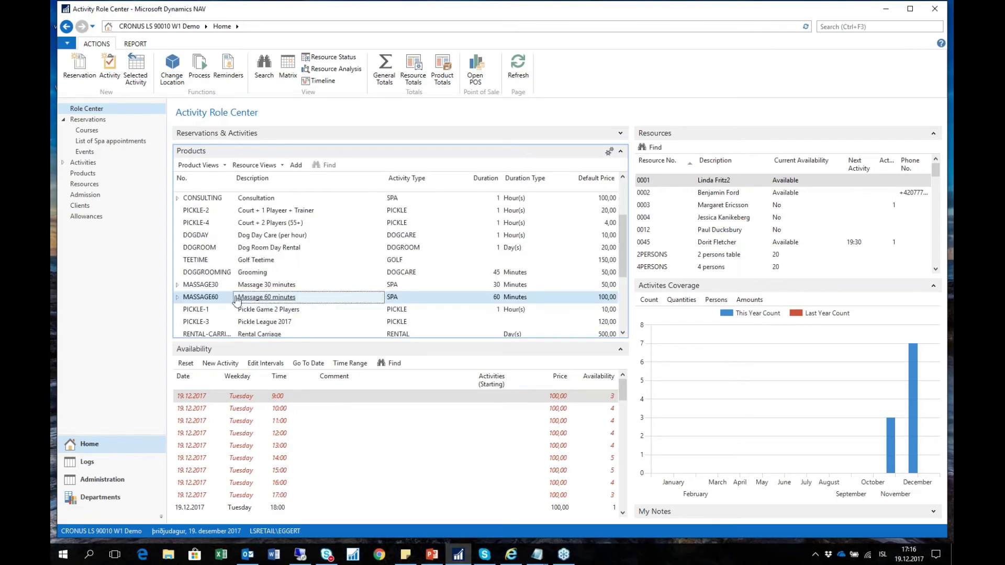
click(246, 276)
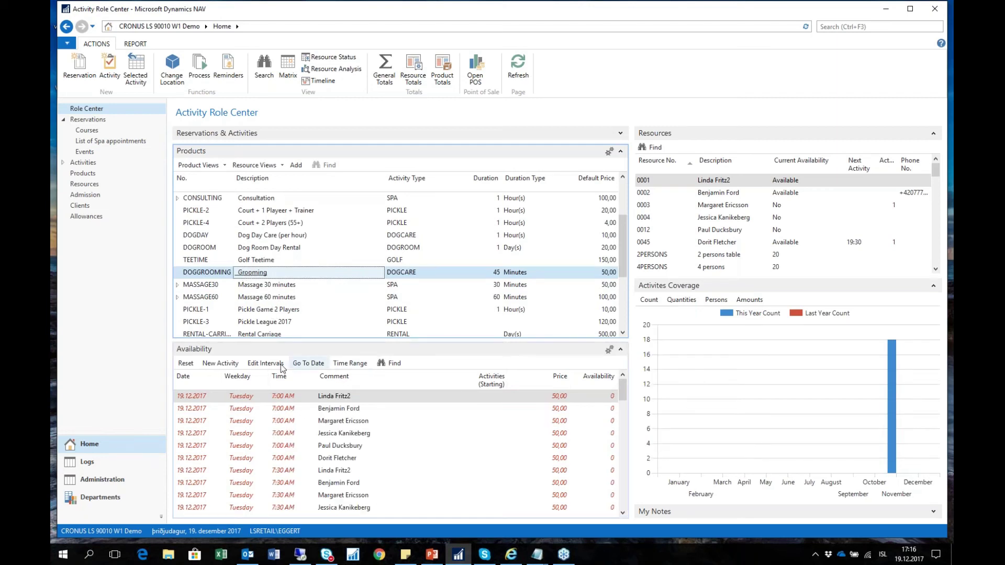
- Review the Grooming time slots and select the first available 8:00 AM slot on Wednesday 20.12.2017
scroll(369, 428, down, 4)
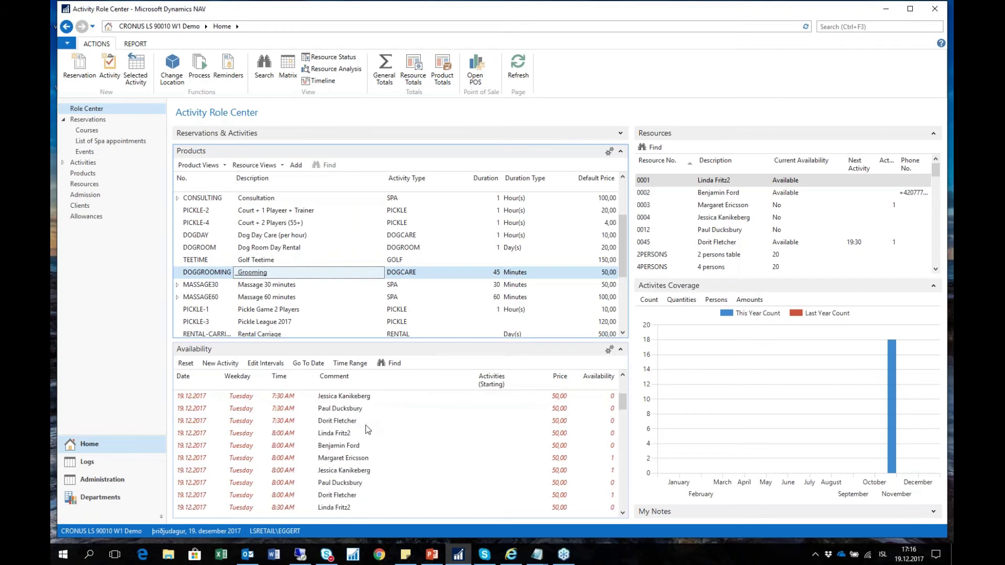
scroll(366, 429, down, 9)
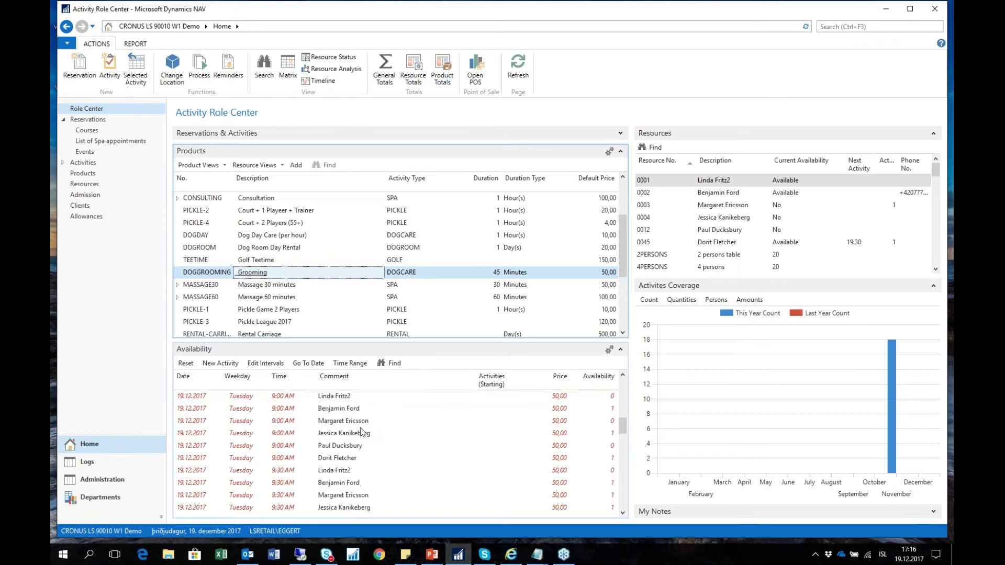
scroll(360, 428, down, 20)
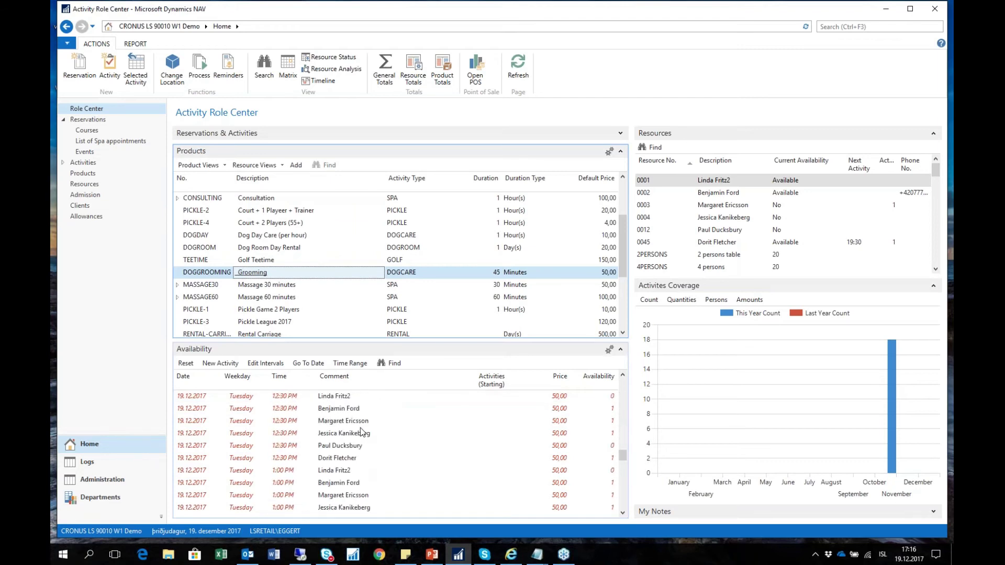
scroll(360, 428, down, 20)
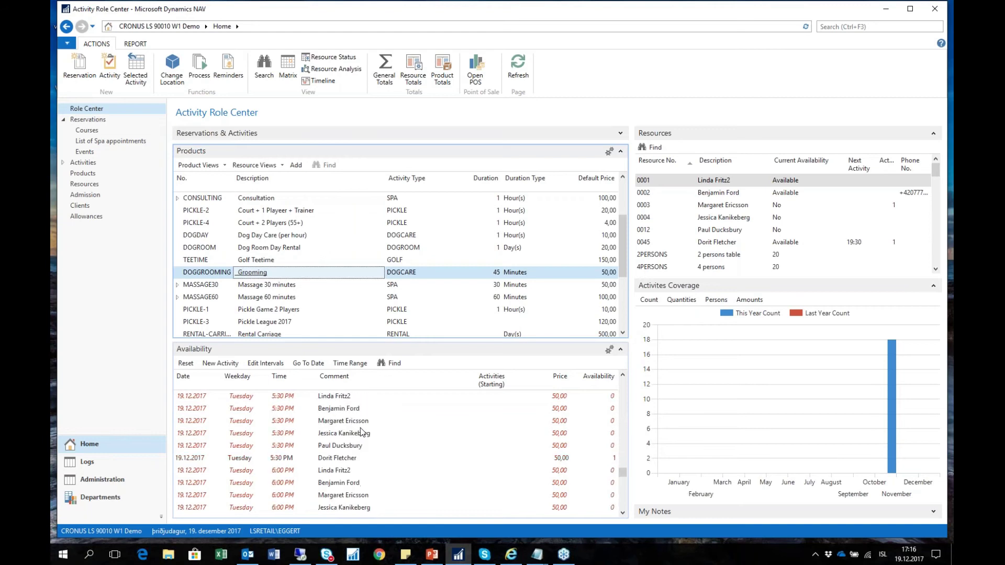
scroll(361, 429, down, 6)
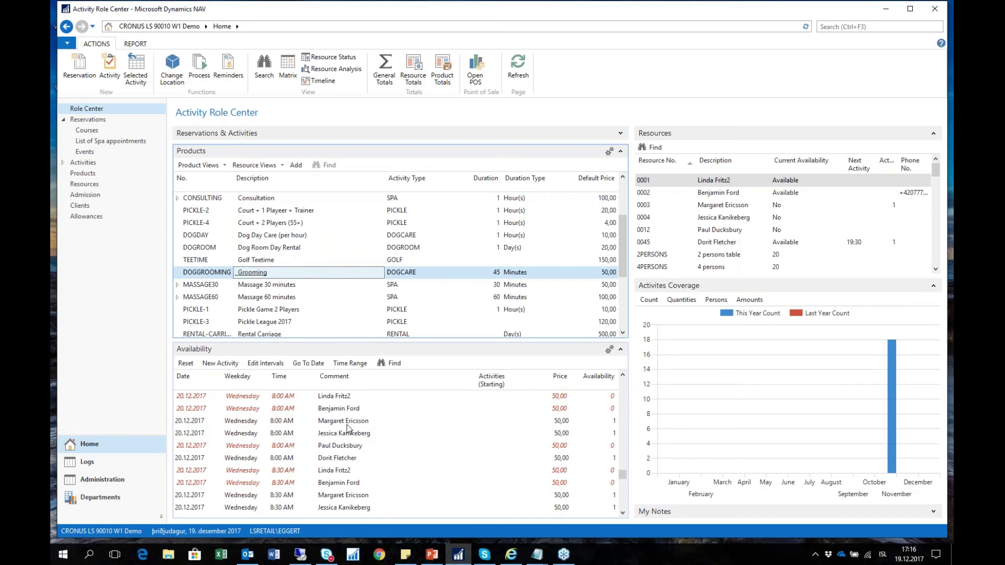
click(347, 425)
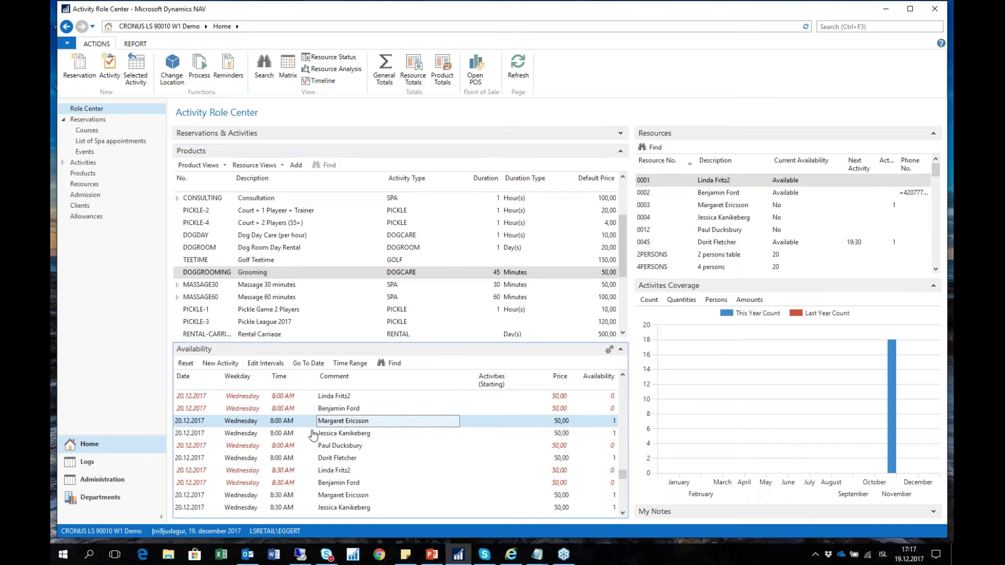
- Show the availability of Massage 30 minutes and review its time slots for Wednesday 20.12.2017
scroll(268, 281, up, 1)
scroll(268, 281, up, 1)
scroll(272, 291, down, 2)
click(271, 287)
scroll(333, 438, down, 5)
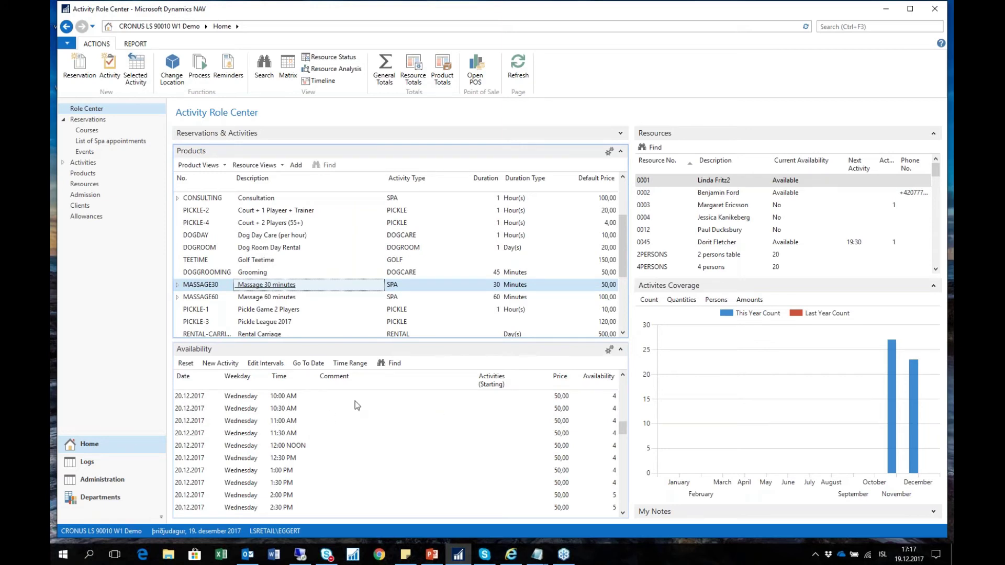
- Switch the product list to the resource view by name and select Massage 30 minutes under the expanded staff member
click(253, 166)
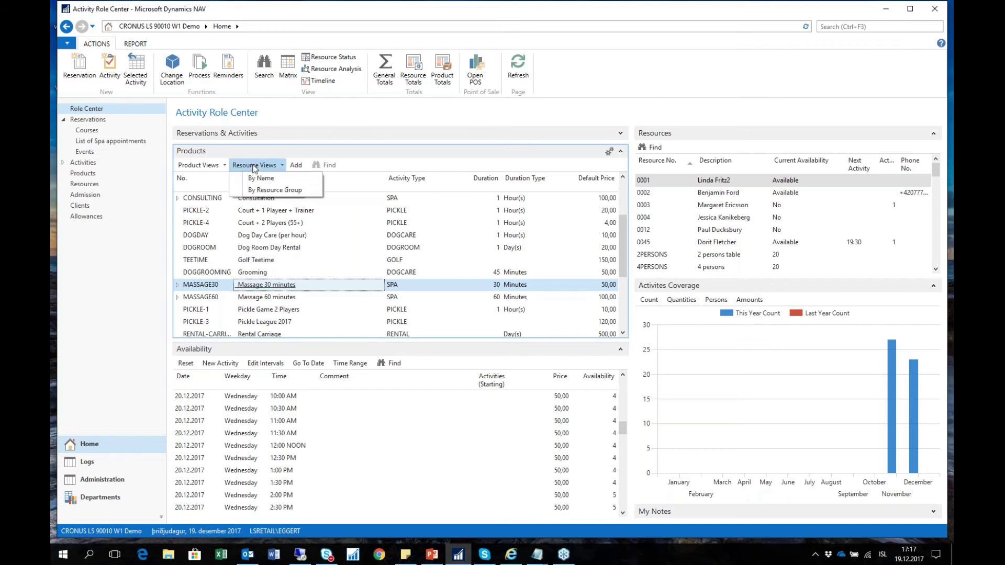
click(258, 179)
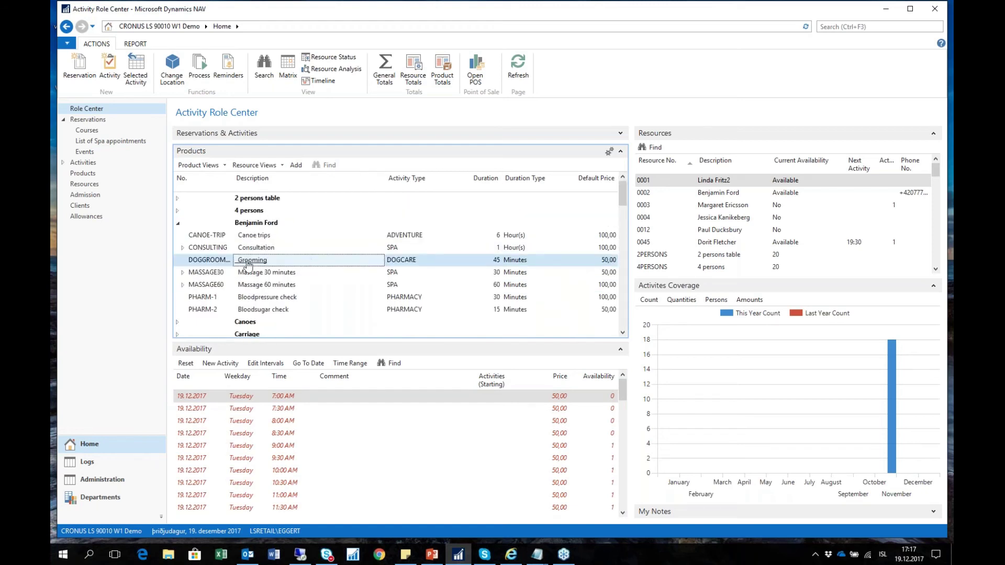
click(259, 228)
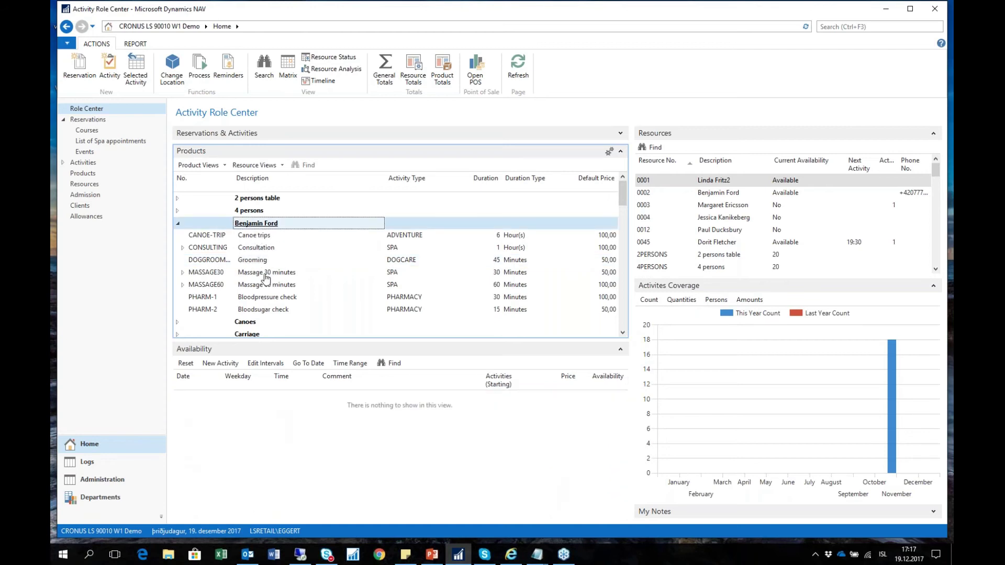
click(264, 273)
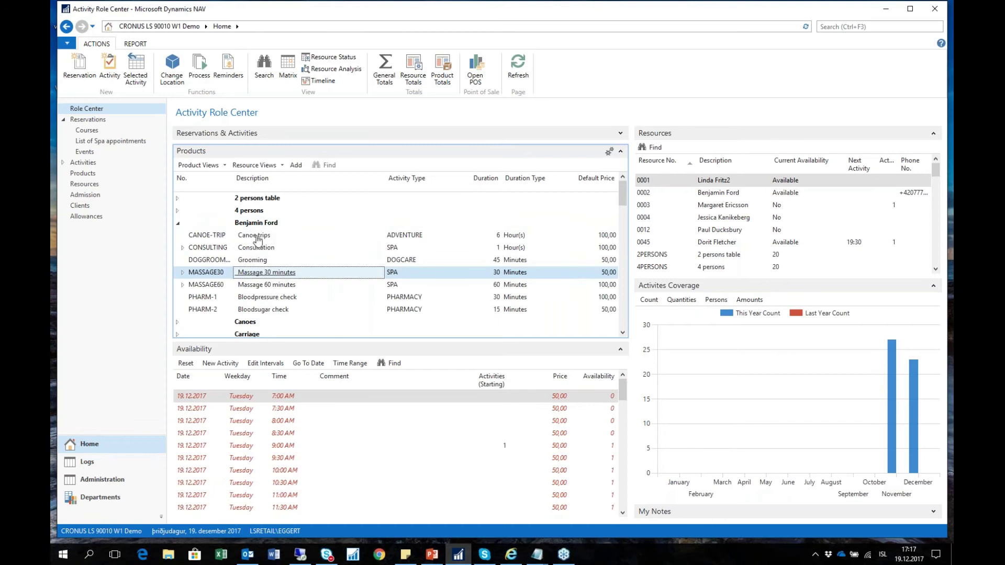
- Select the available 10:00 AM slot on Wednesday 20.12.2017 for this staff member's 30-minute massage
scroll(343, 428, down, 4)
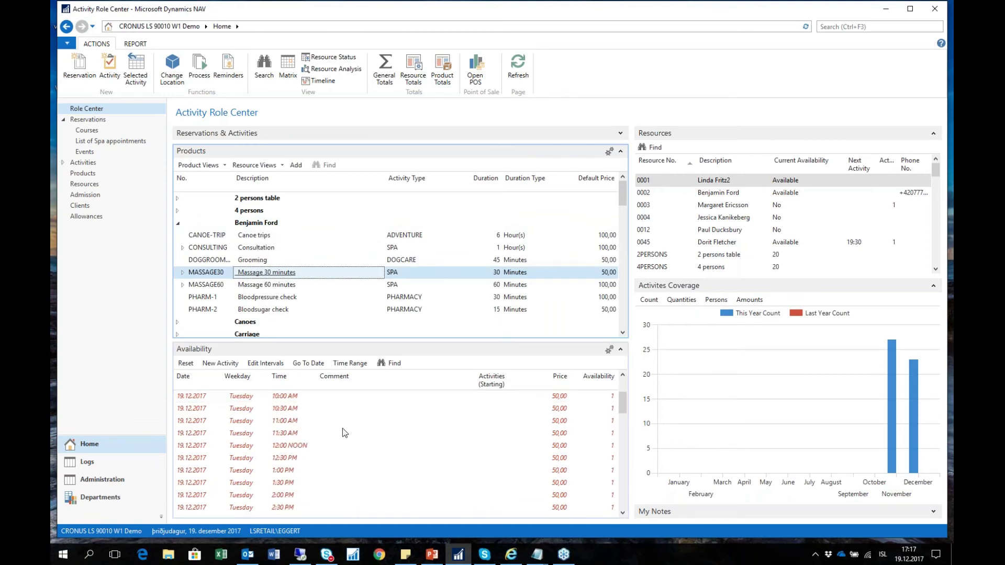
scroll(319, 439, down, 4)
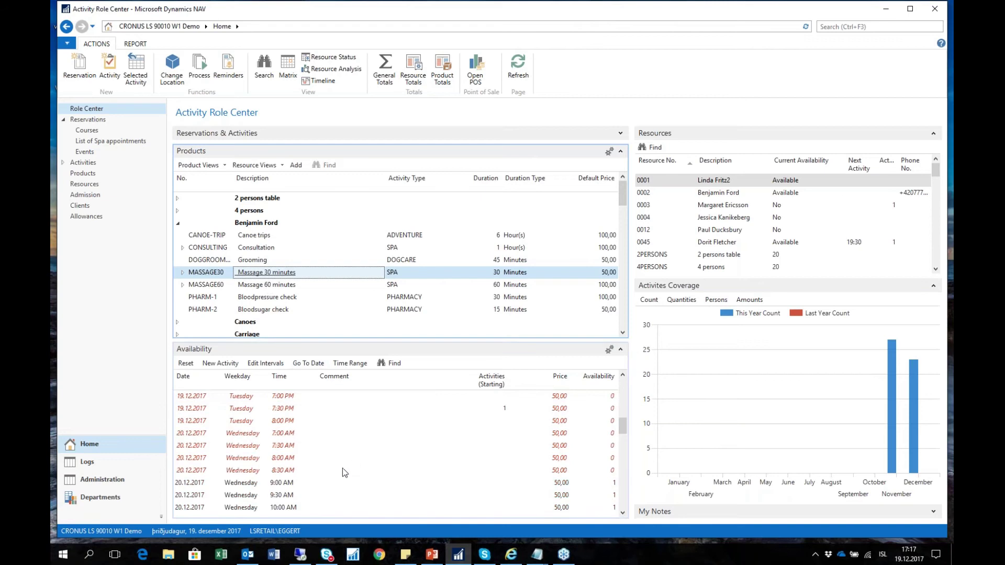
scroll(319, 465, down, 1)
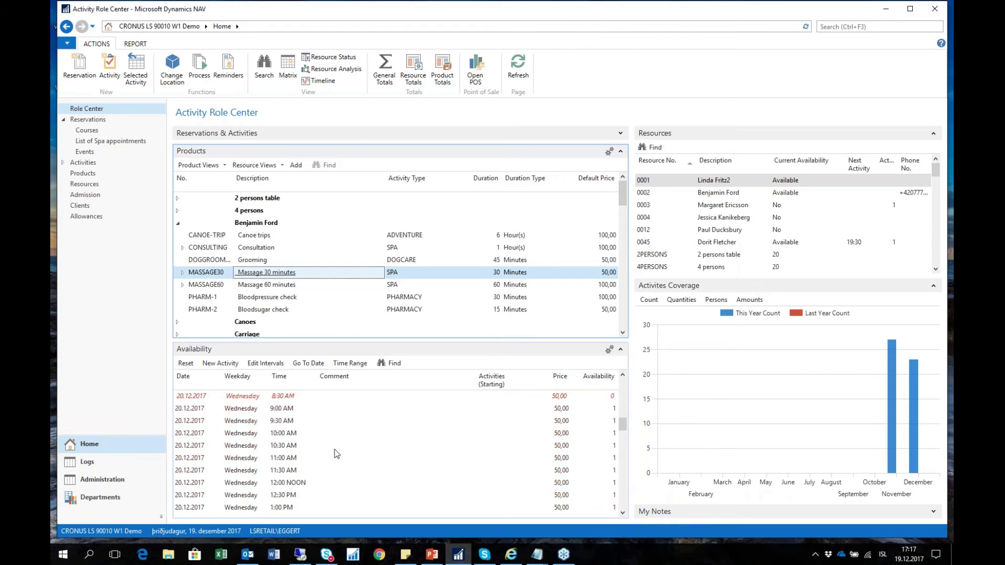
click(297, 449)
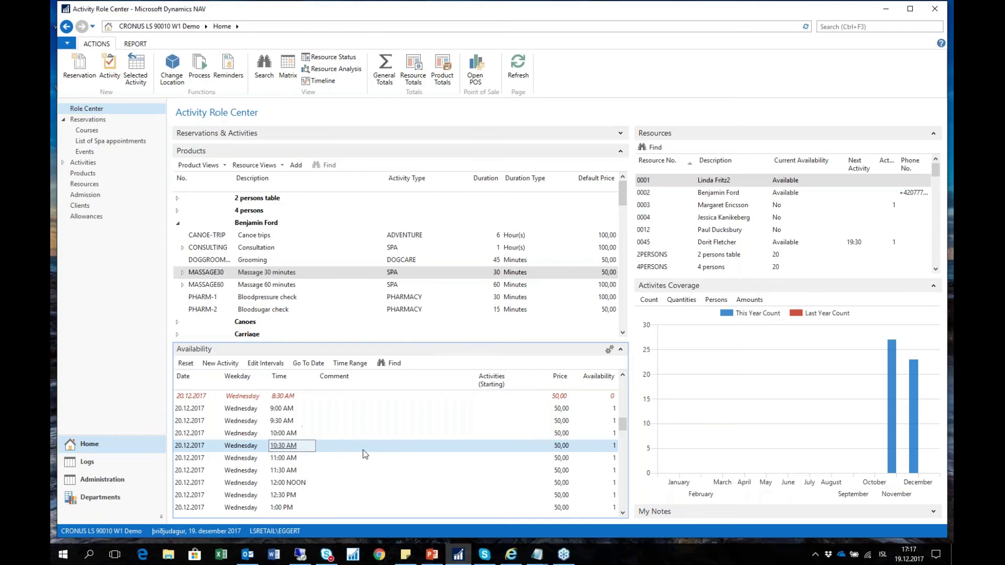
click(291, 439)
- Book a new activity for the chosen client in the selected slot, checking its resource reservations before confirming
click(224, 365)
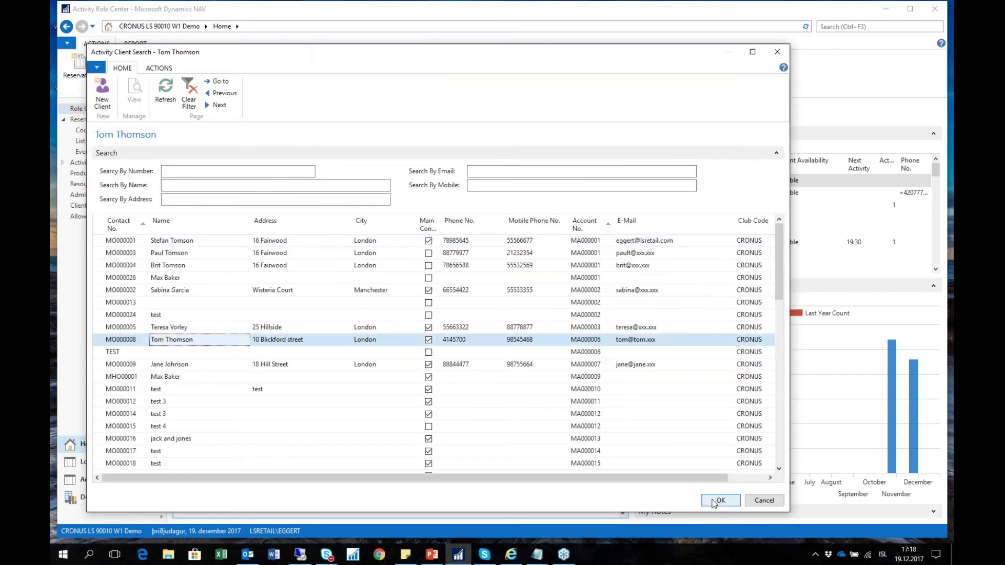
click(718, 501)
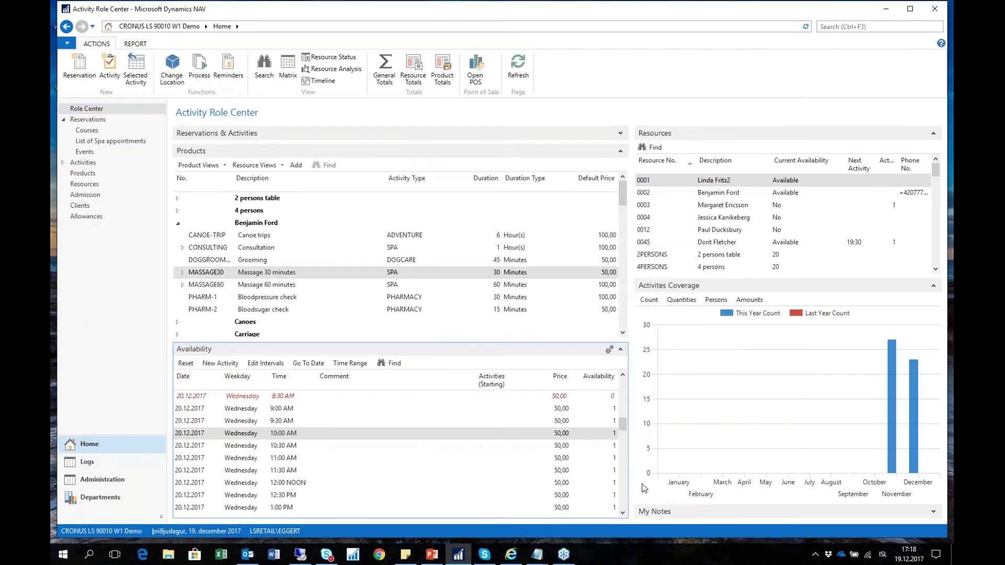
click(589, 291)
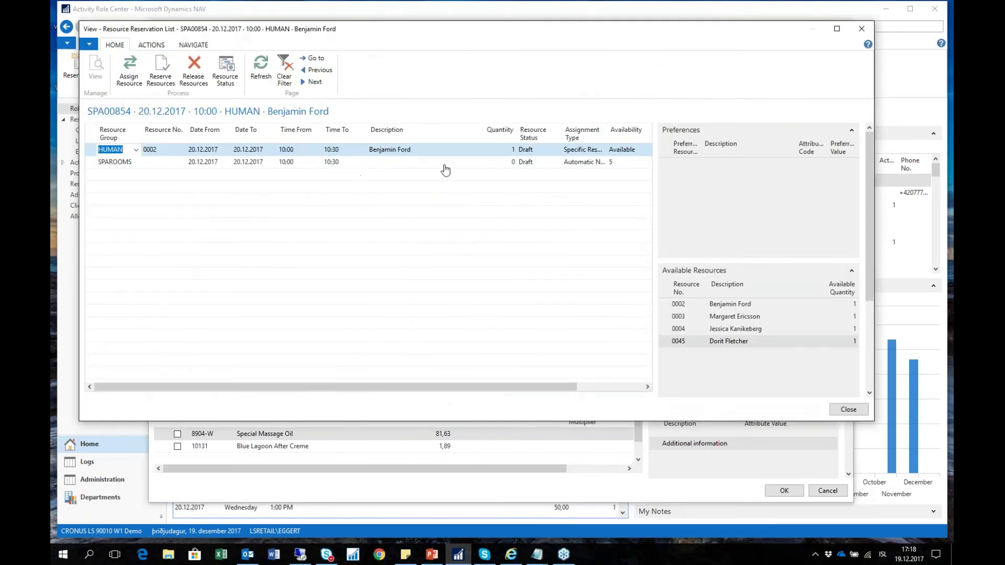
click(862, 29)
click(785, 492)
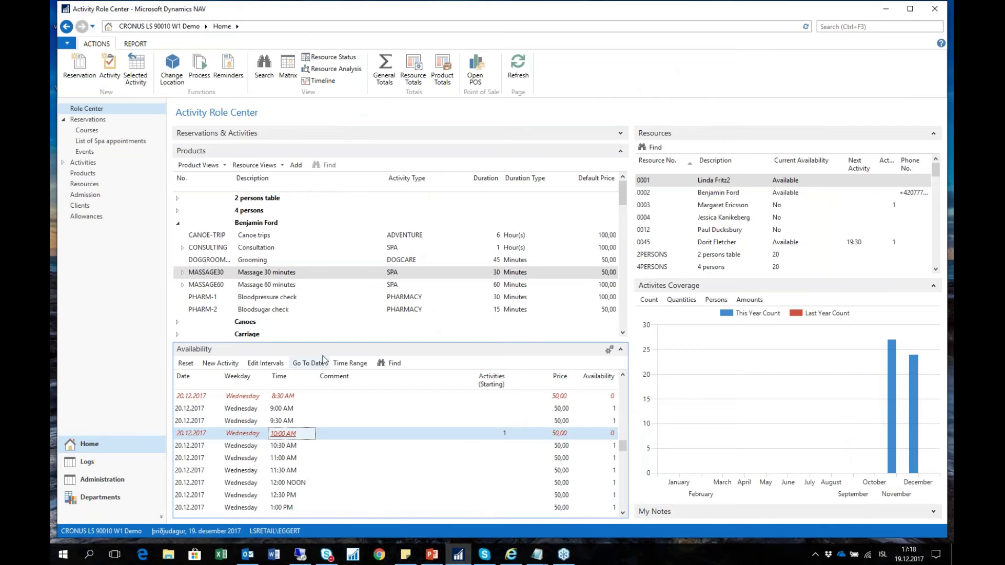
- Switch the list back to a product view and look through the products down to Massage 30 minutes
click(209, 165)
click(199, 200)
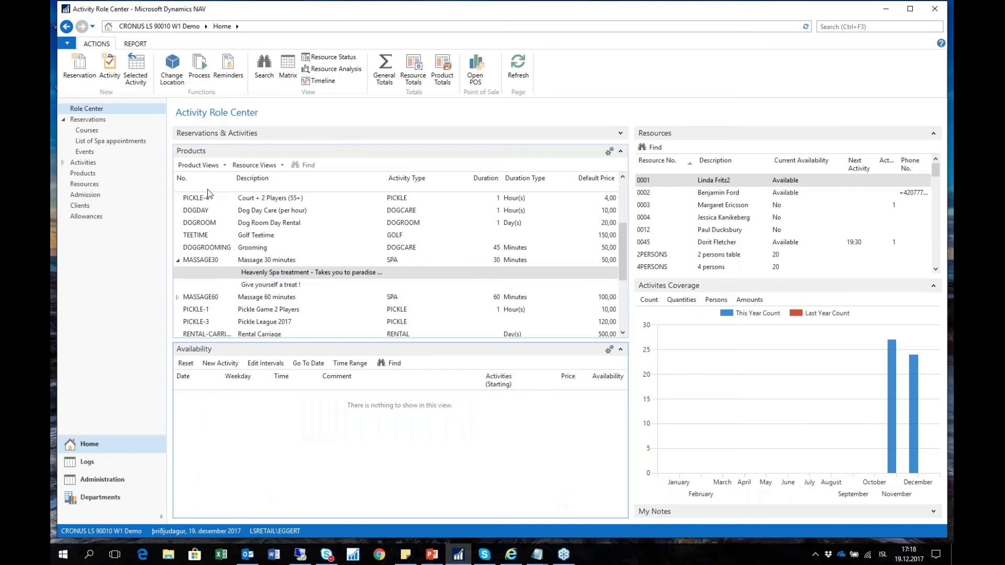
scroll(208, 194, up, 2)
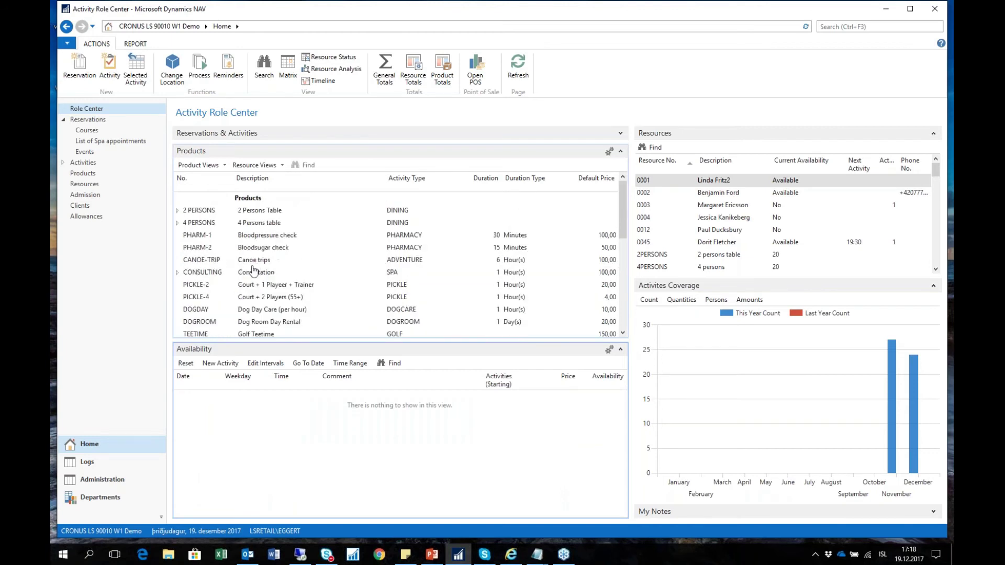
scroll(253, 260, down, 1)
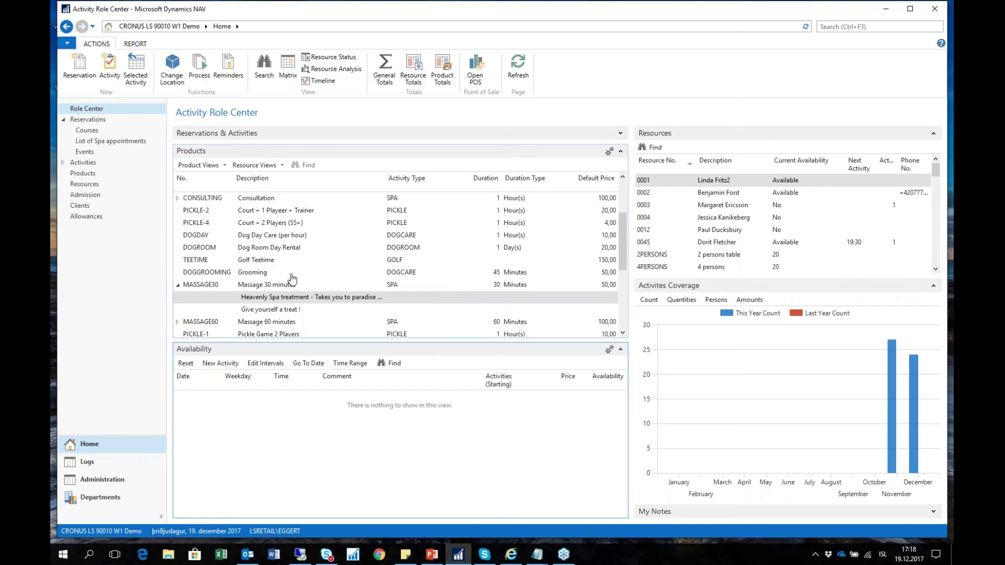
scroll(321, 299, up, 1)
scroll(398, 261, up, 1)
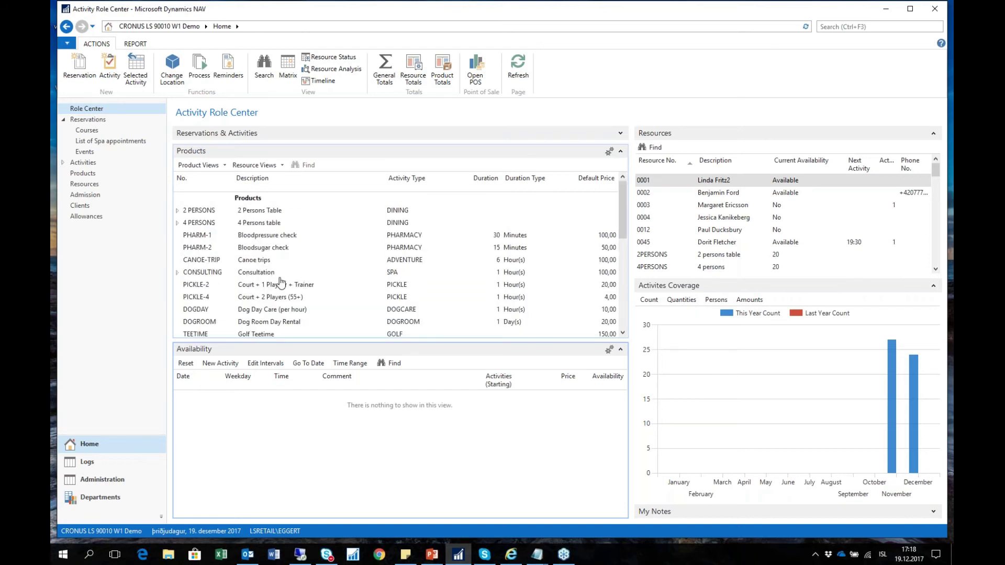
scroll(280, 281, down, 1)
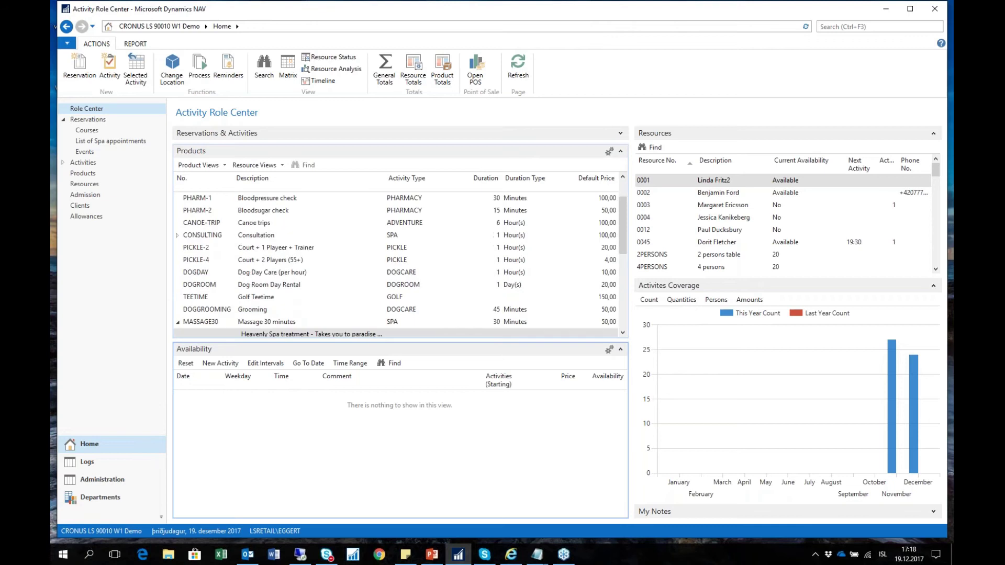
- Check the availability of Massage 30 minutes and select the 5:30 PM slot on Tuesday 19.12.2017
click(262, 322)
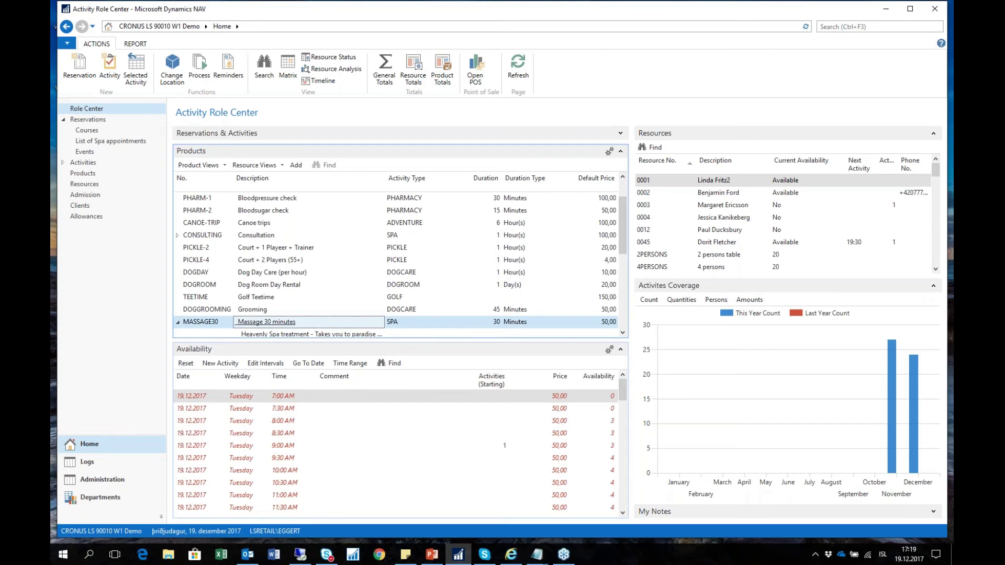
scroll(283, 424, down, 2)
scroll(284, 415, down, 3)
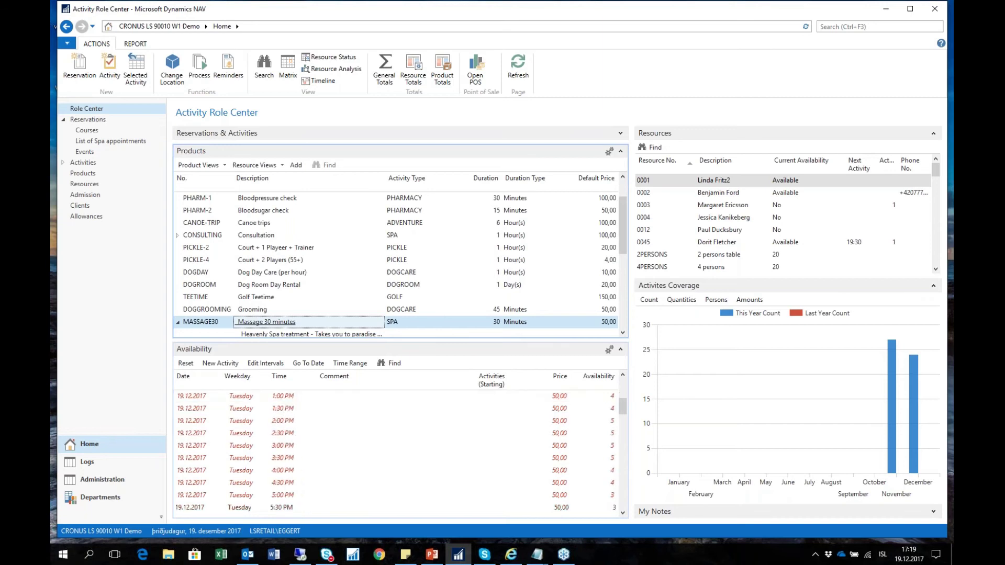
scroll(258, 302, down, 1)
scroll(258, 303, down, 2)
scroll(287, 446, down, 1)
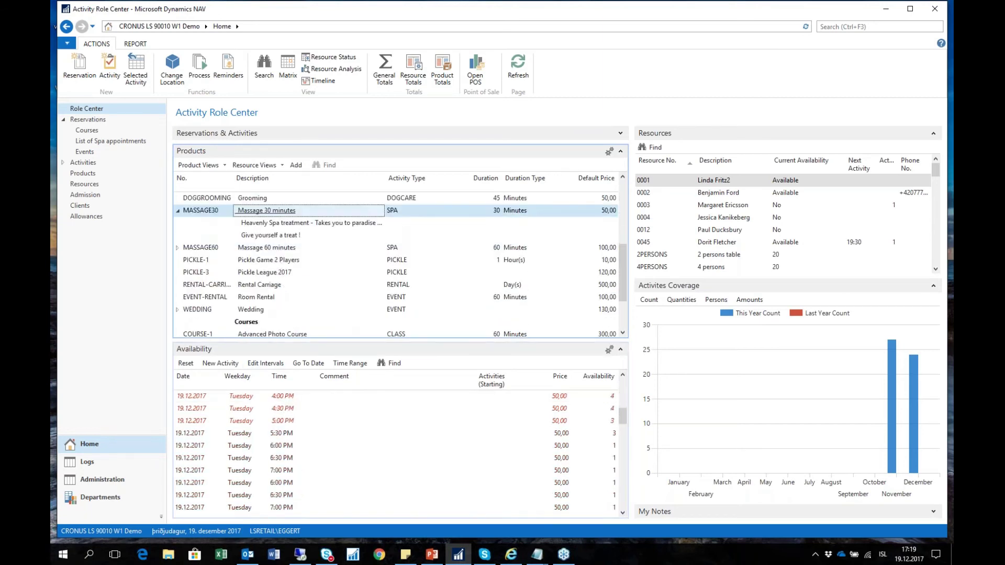
click(289, 438)
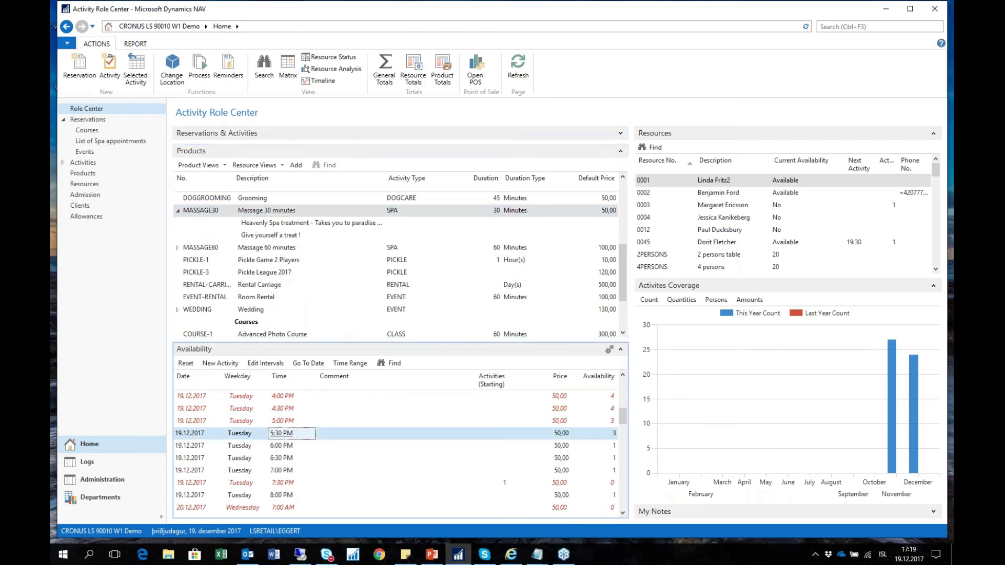
- Start a new activity for a main-contact client in the selected slot, review its resource reservations and preferences, and cancel the activity
click(220, 364)
click(280, 256)
click(277, 241)
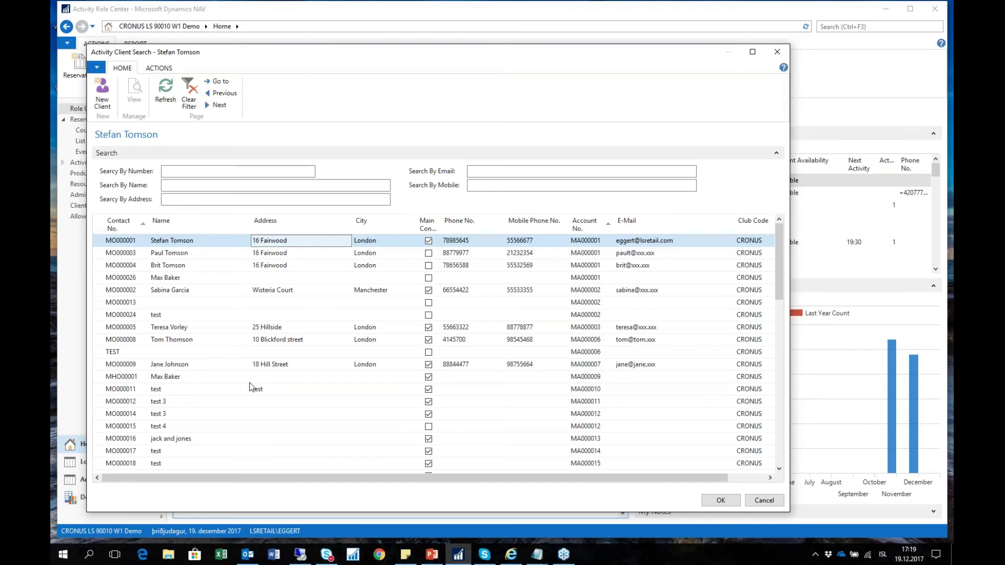
click(174, 377)
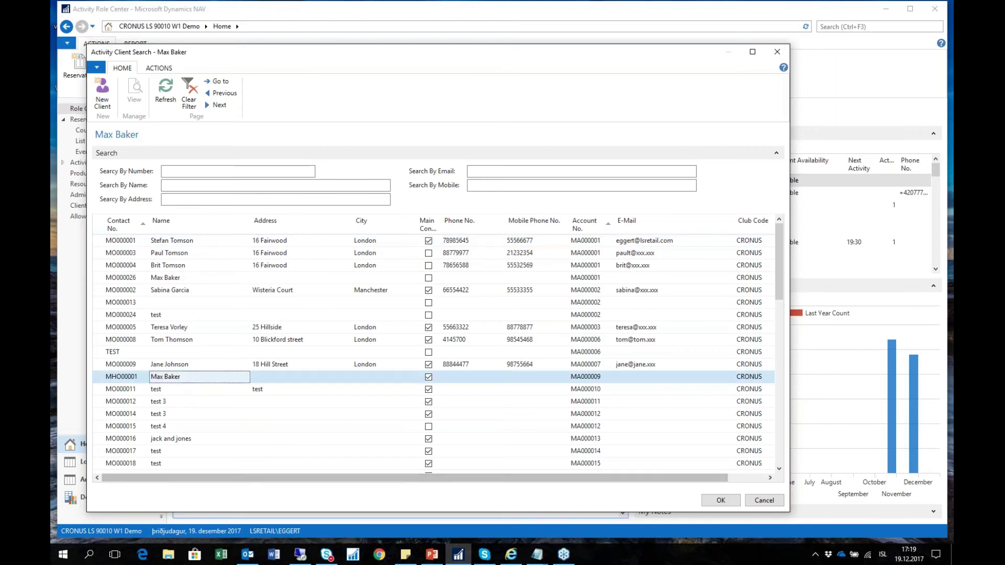
click(721, 500)
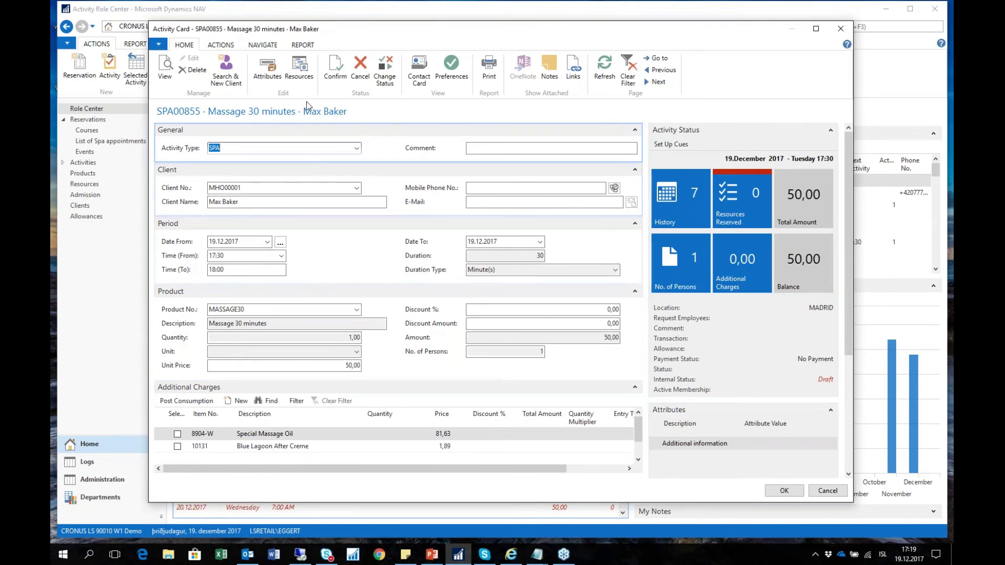
click(299, 68)
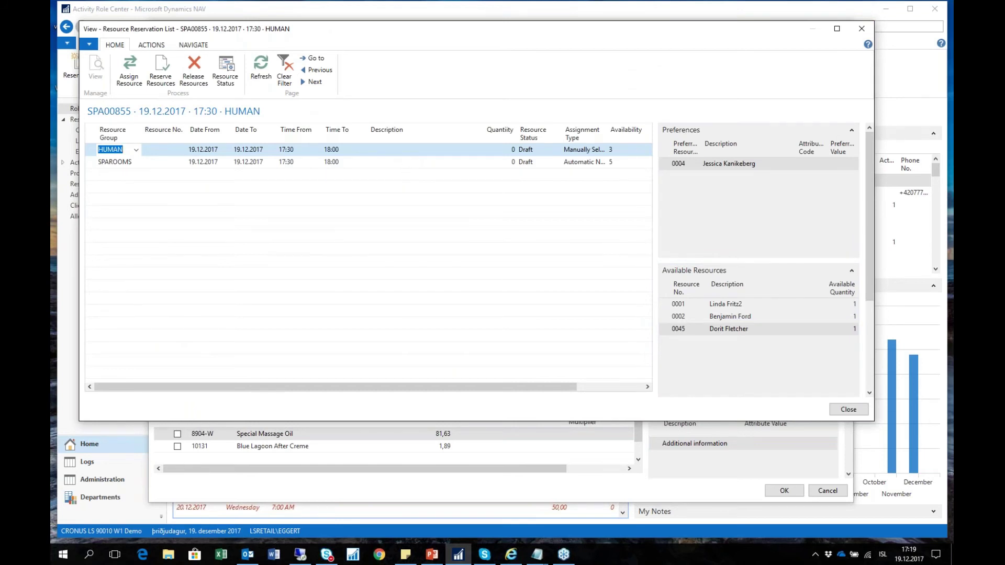
click(849, 409)
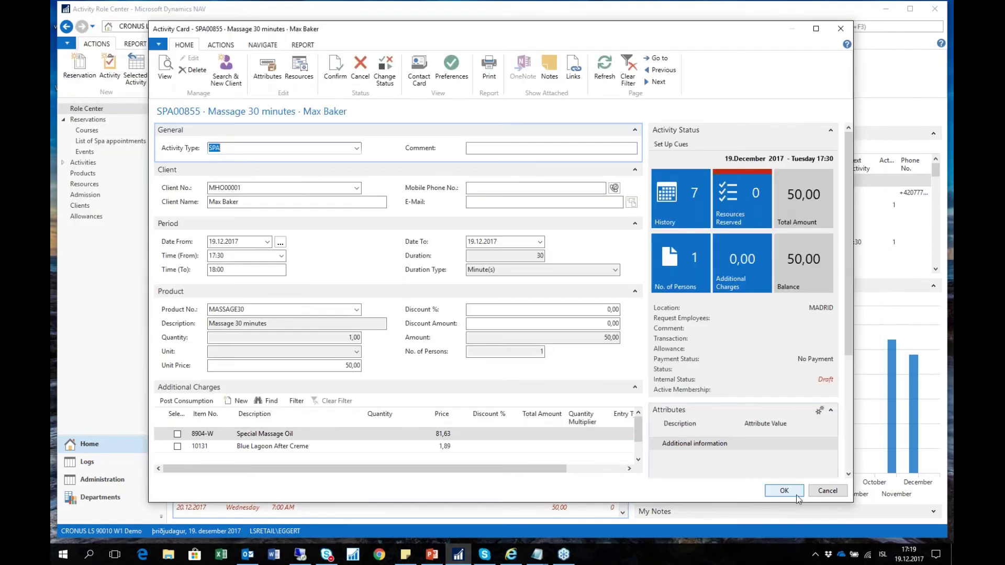
click(821, 496)
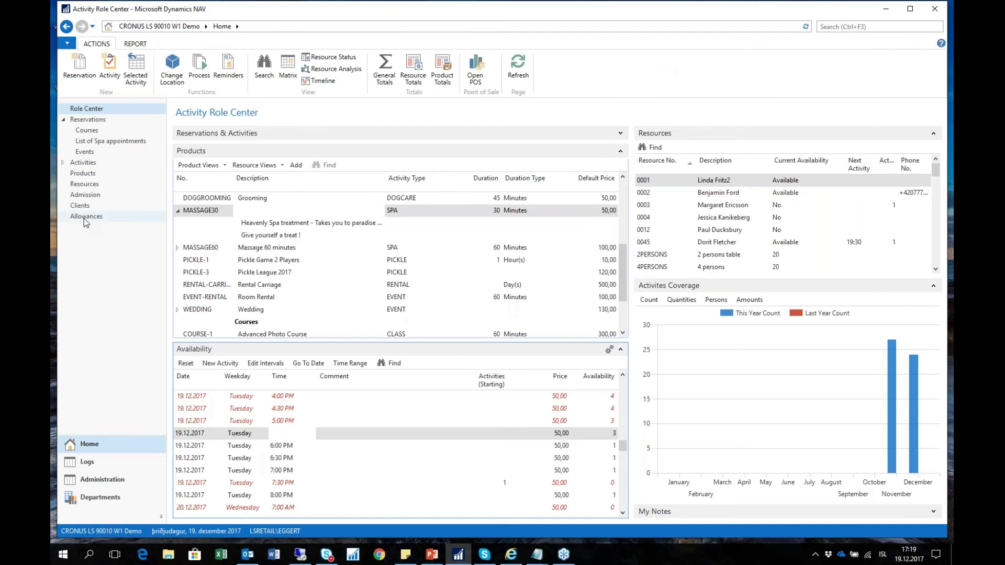
- Open the activity preferences of the first client in the client list and add a line with activity type SPA and product MASSAGE30
click(81, 205)
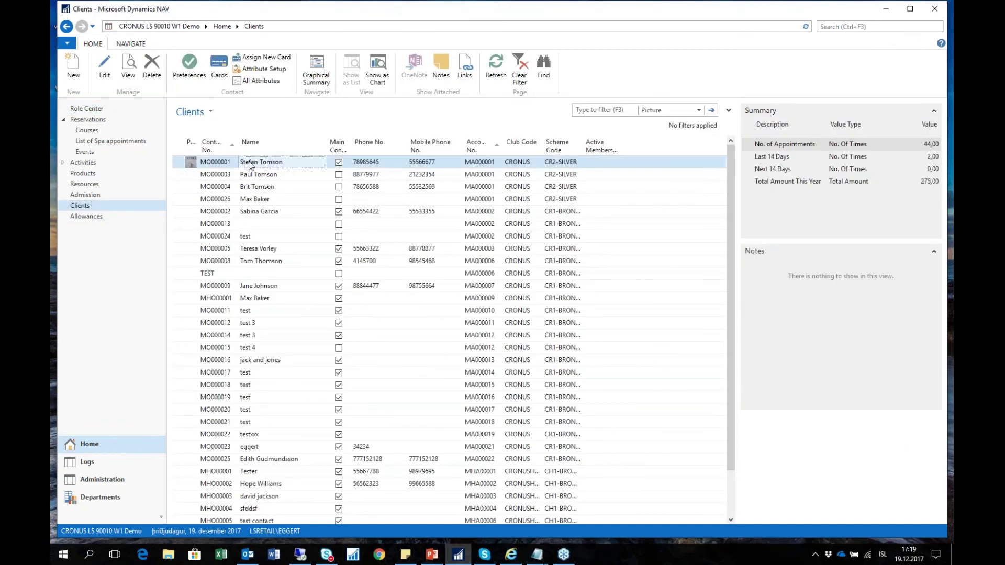
click(190, 73)
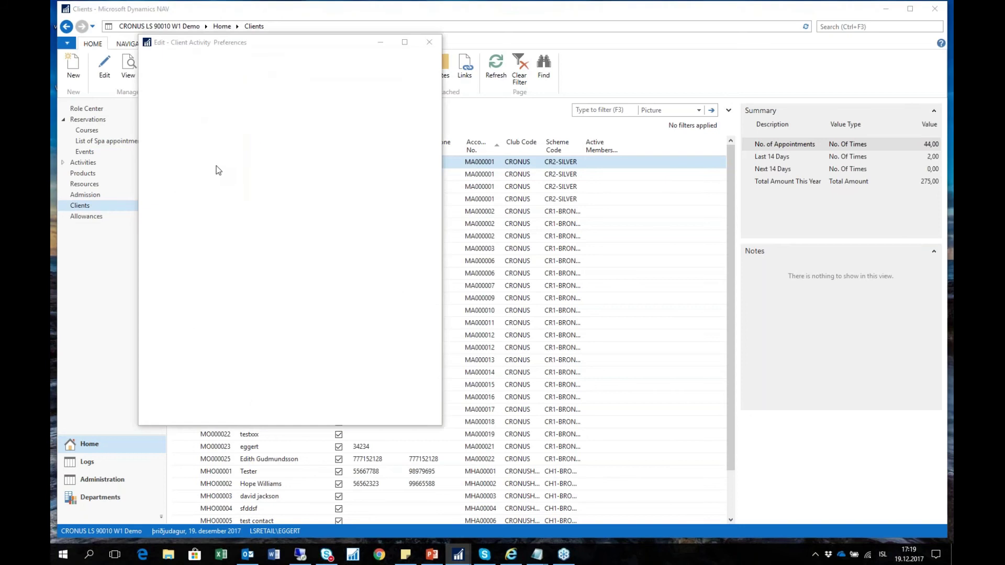
click(195, 164)
scroll(184, 276, down, 1)
scroll(185, 276, down, 1)
click(169, 246)
click(220, 165)
click(240, 164)
click(233, 208)
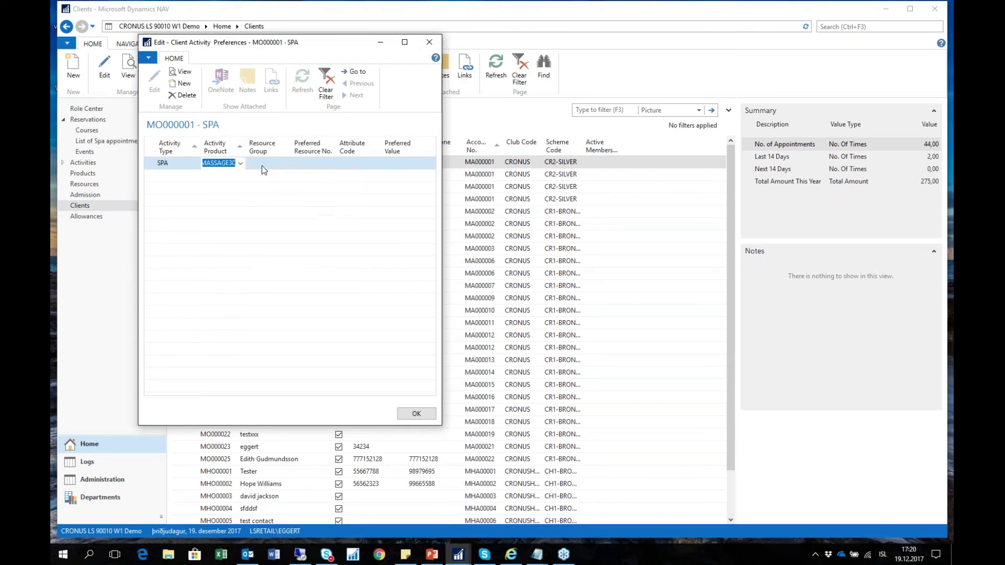
- Set the preference line's resource group to HUMAN and preferred resource to 0002, and save the preferences
click(269, 166)
click(286, 164)
scroll(308, 256, down, 2)
scroll(307, 266, down, 1)
scroll(289, 262, up, 2)
click(280, 220)
click(331, 164)
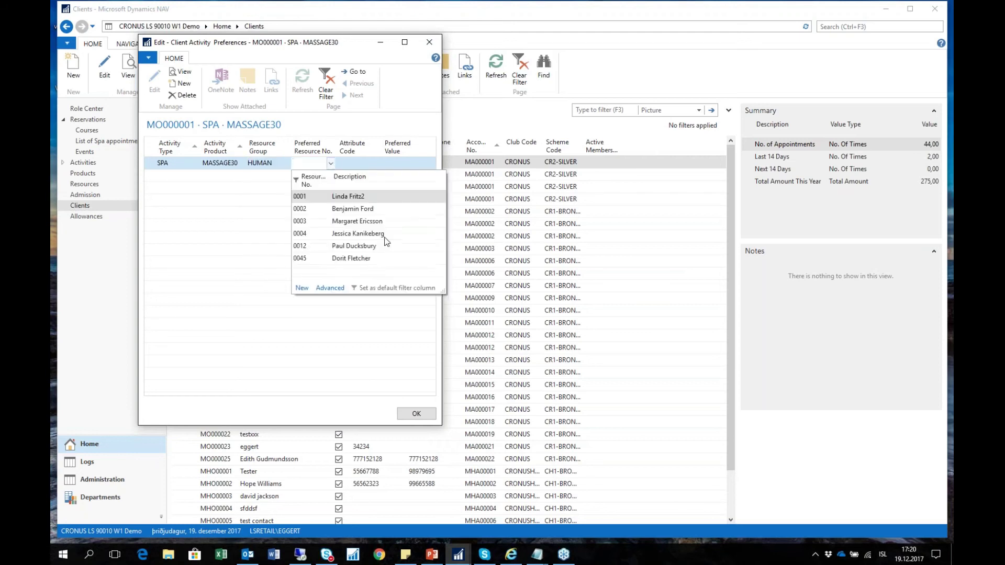
click(316, 209)
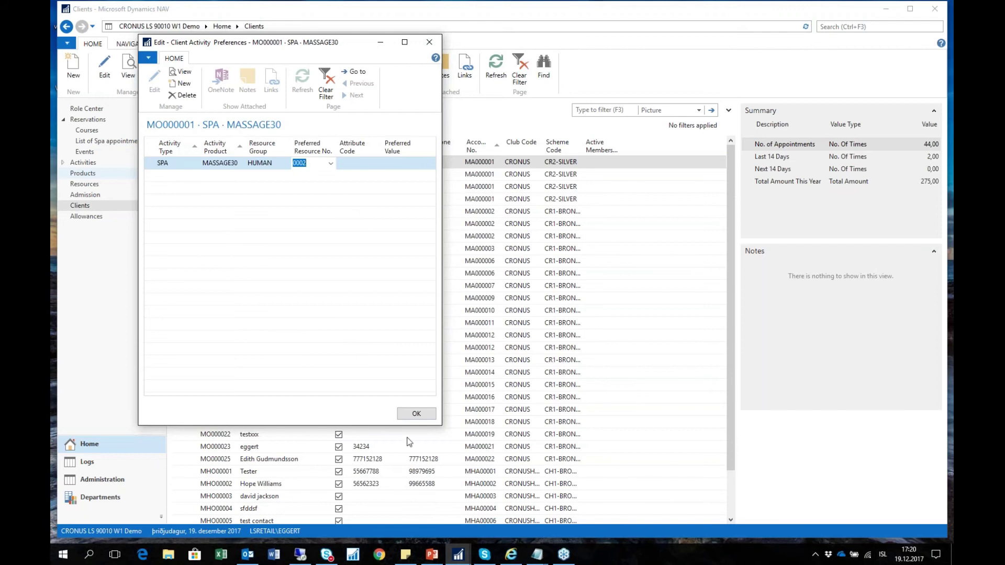
click(415, 413)
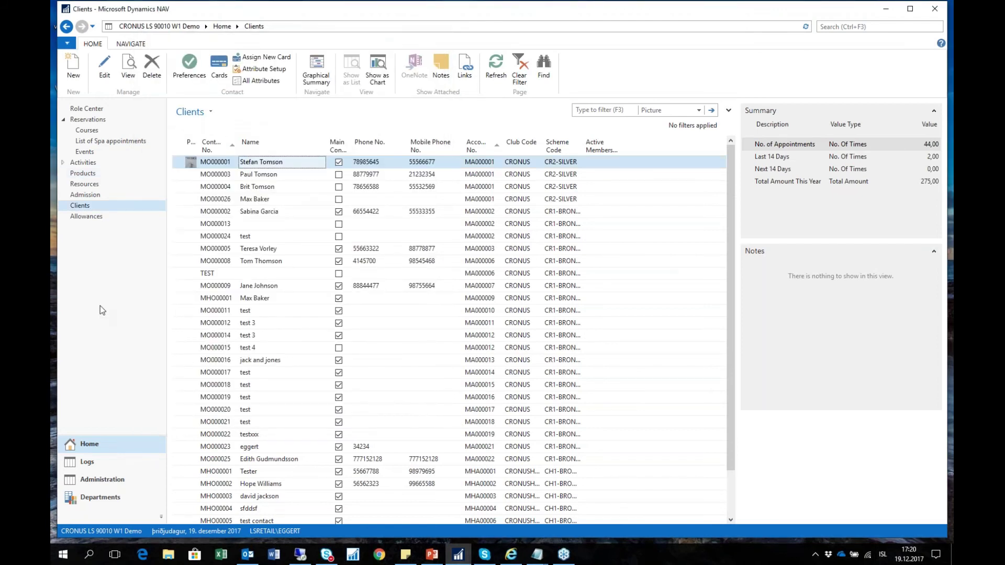
- Return to the Role Center and select the 10:30 AM slot on Wednesday 20.12.2017 for Massage 30 minutes
click(96, 110)
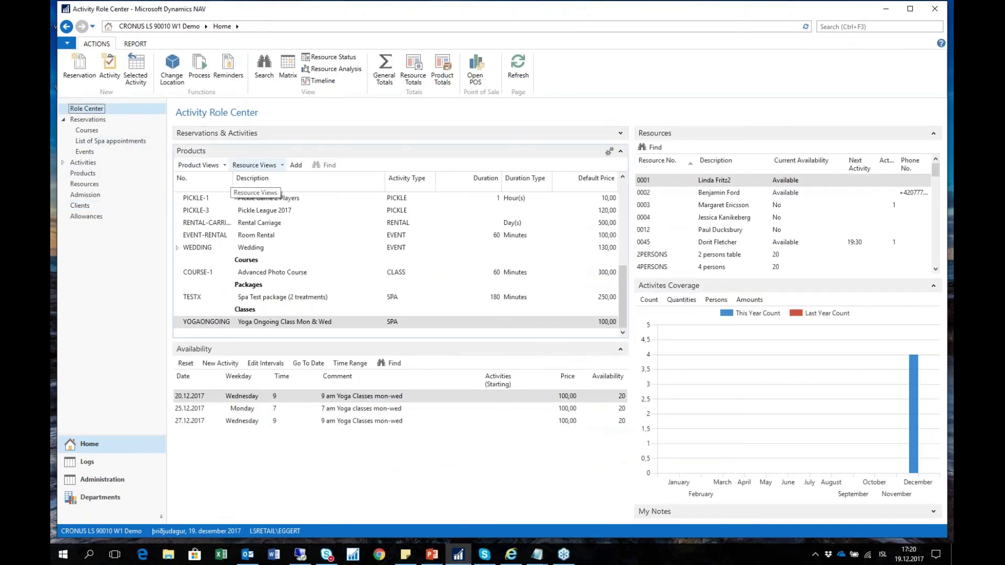
scroll(338, 325, up, 2)
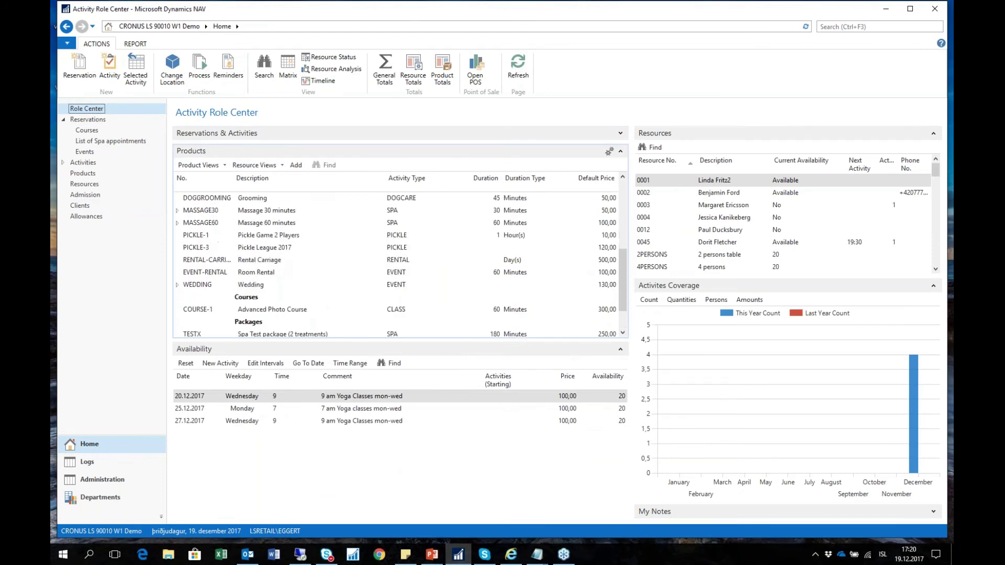
scroll(228, 253, down, 2)
scroll(229, 252, up, 2)
click(268, 211)
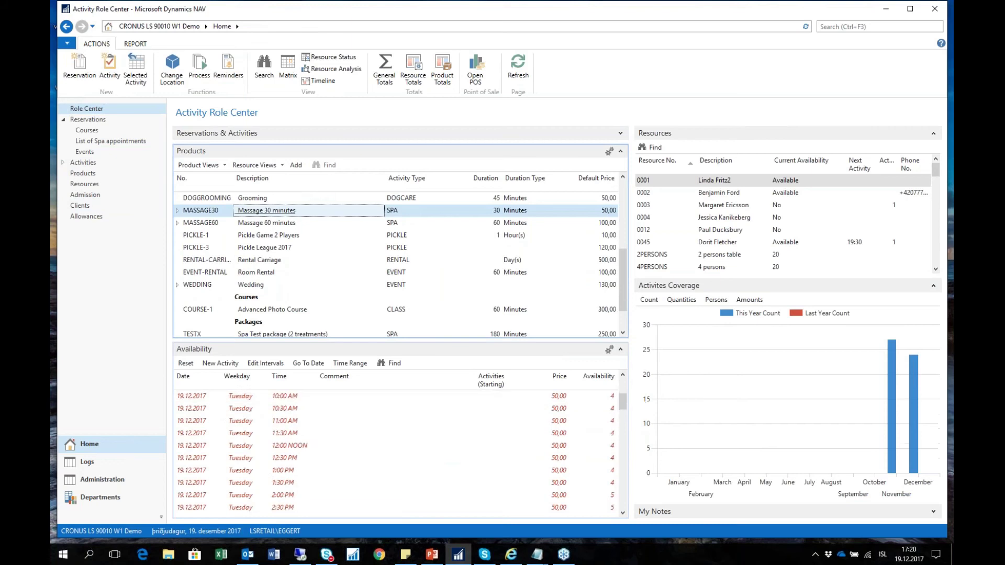
click(256, 447)
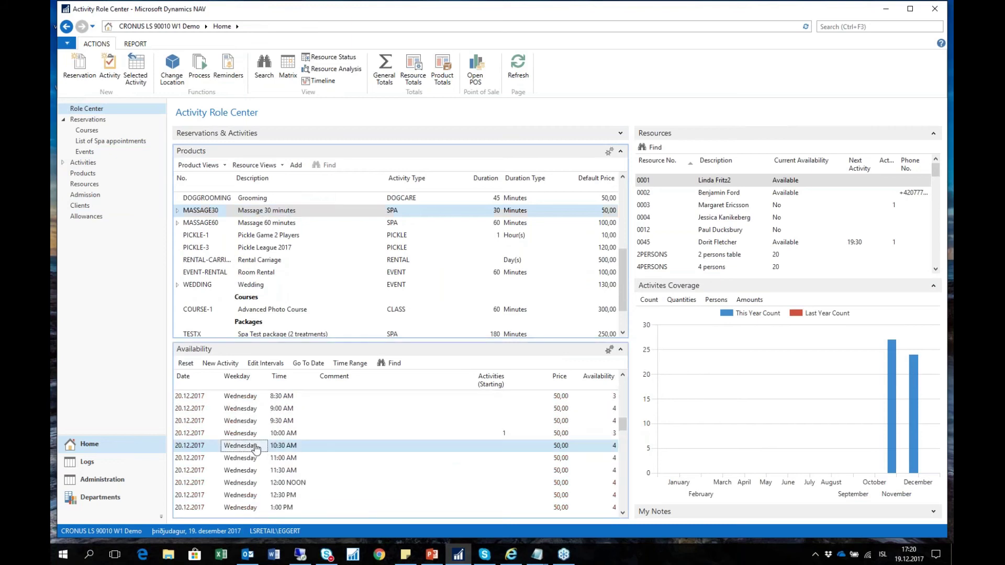
- Book a new activity in this slot for the client with the saved preference, checking the preferred resource before confirming
click(221, 363)
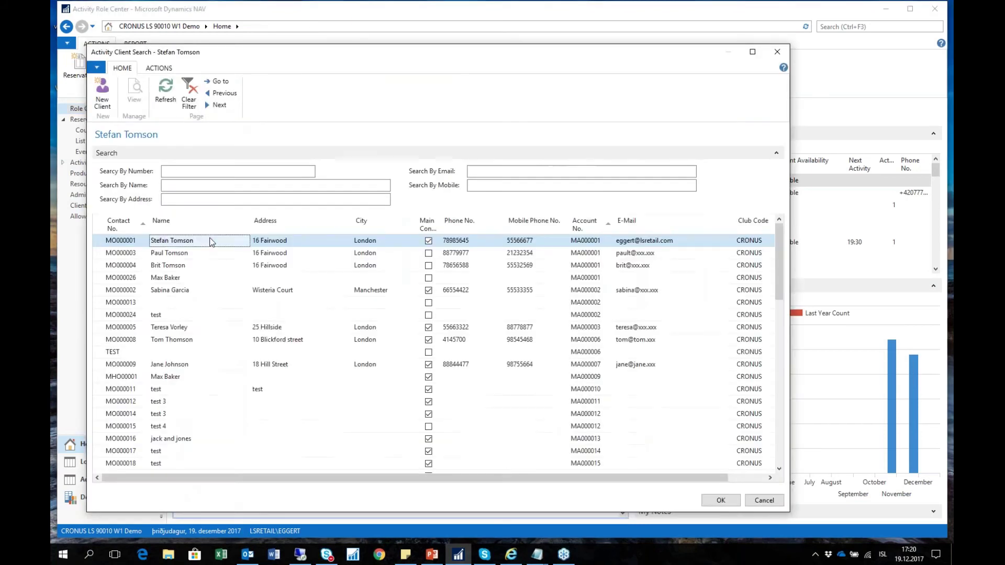
click(721, 500)
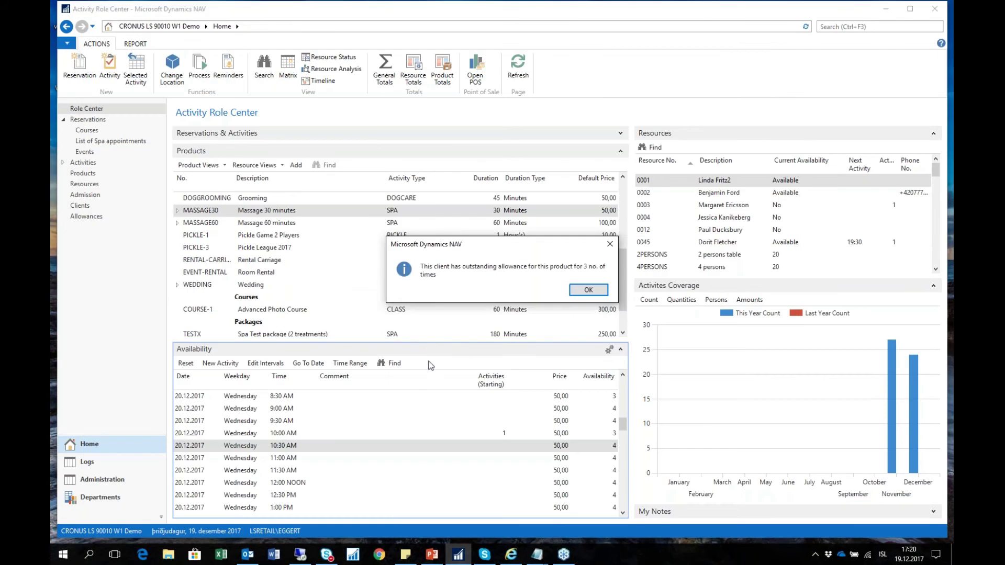
click(587, 291)
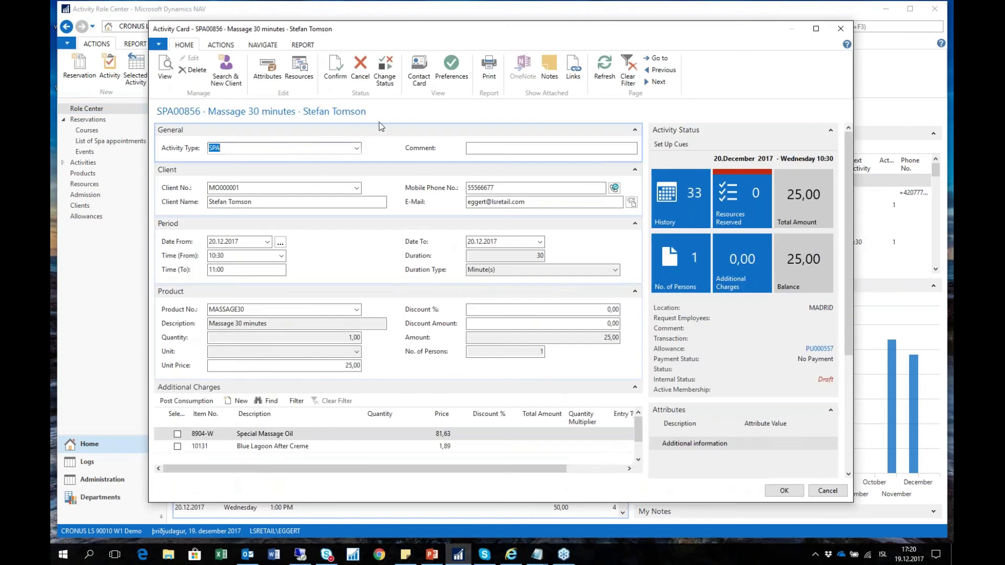
click(306, 73)
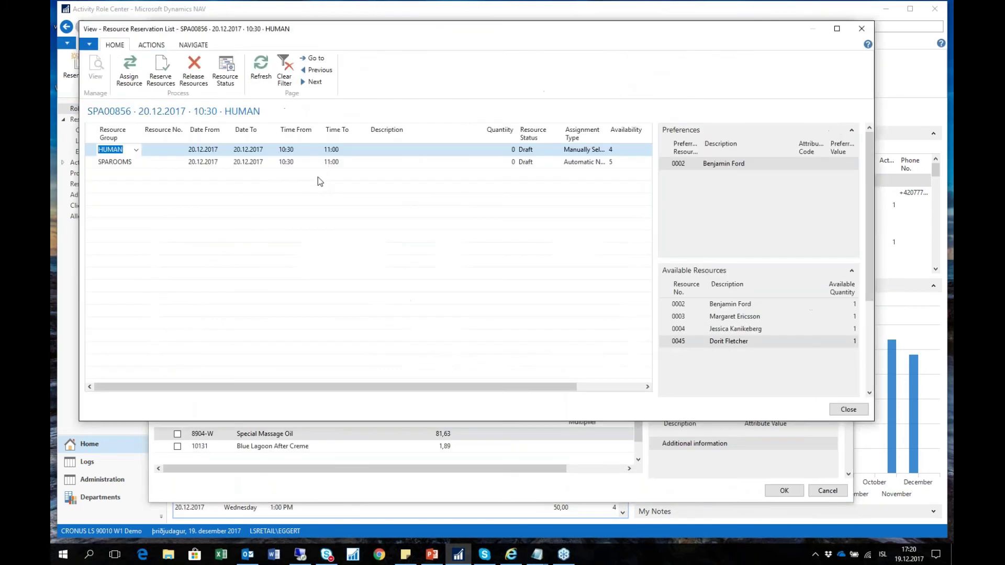
click(859, 28)
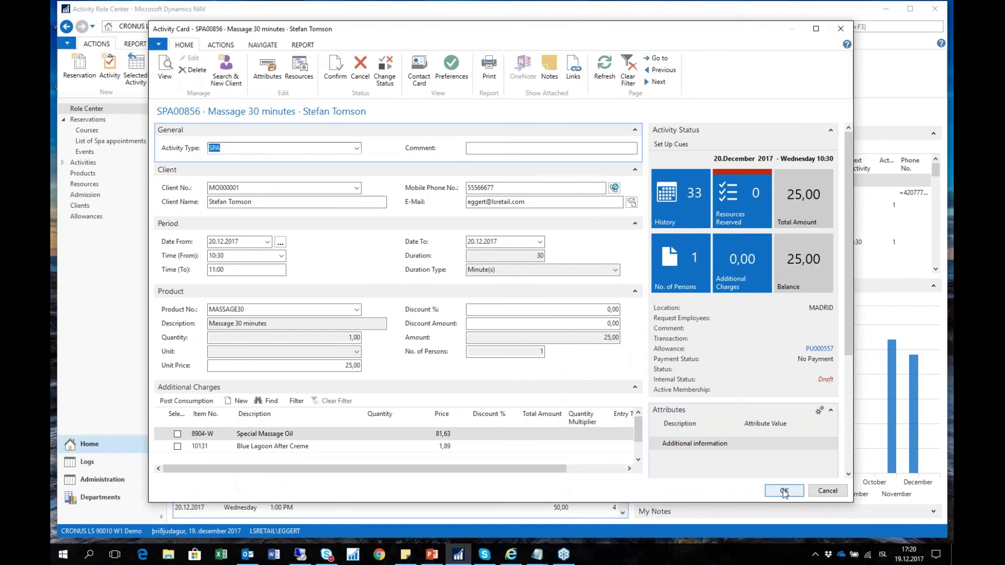
click(784, 491)
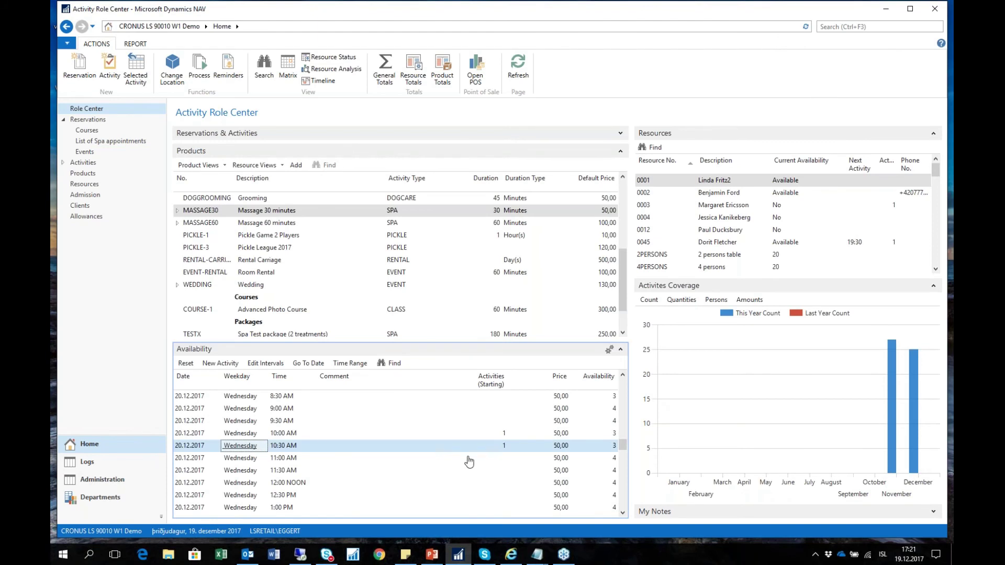
- Open the activities starting in the 10:30 AM slot and inspect the resources reserved for the booked massage
click(504, 446)
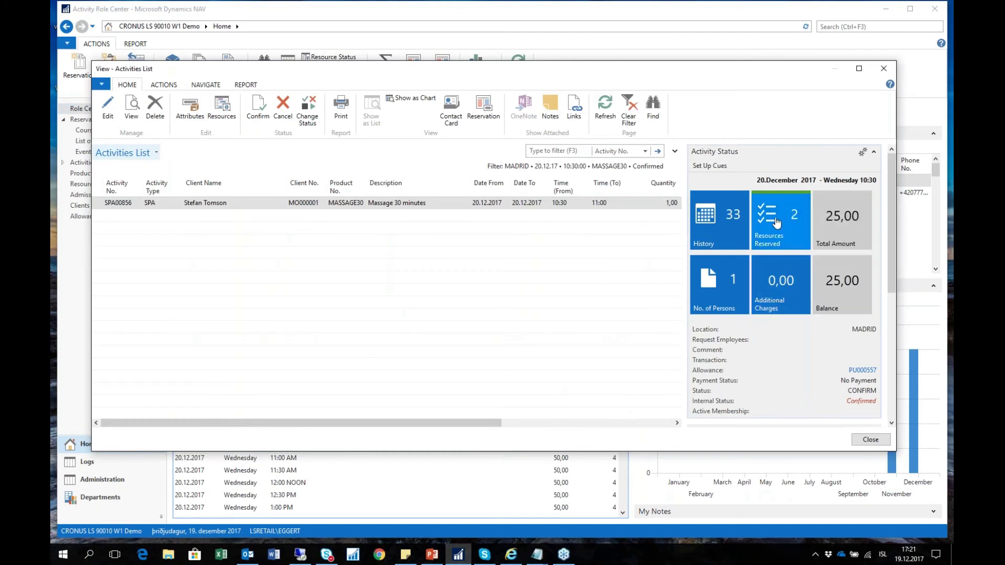
click(791, 211)
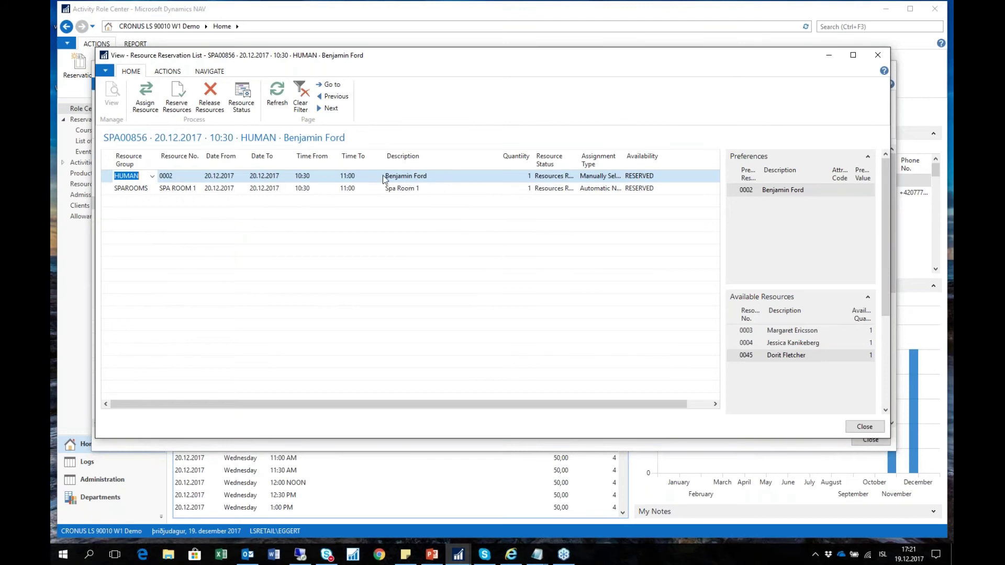
click(864, 427)
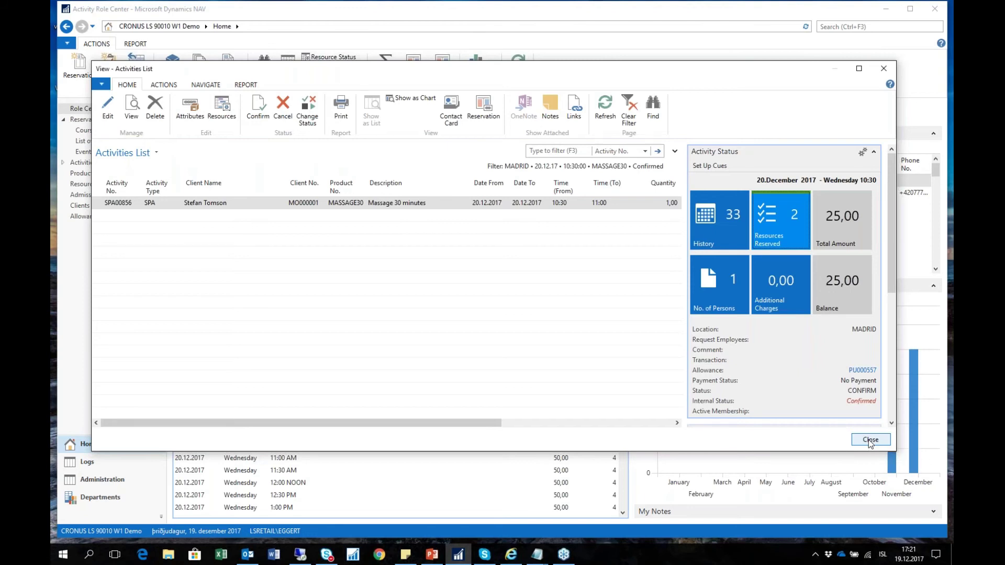
- Review the confirmed massage's activity card, including its client details, and close the card and the activities list
click(108, 109)
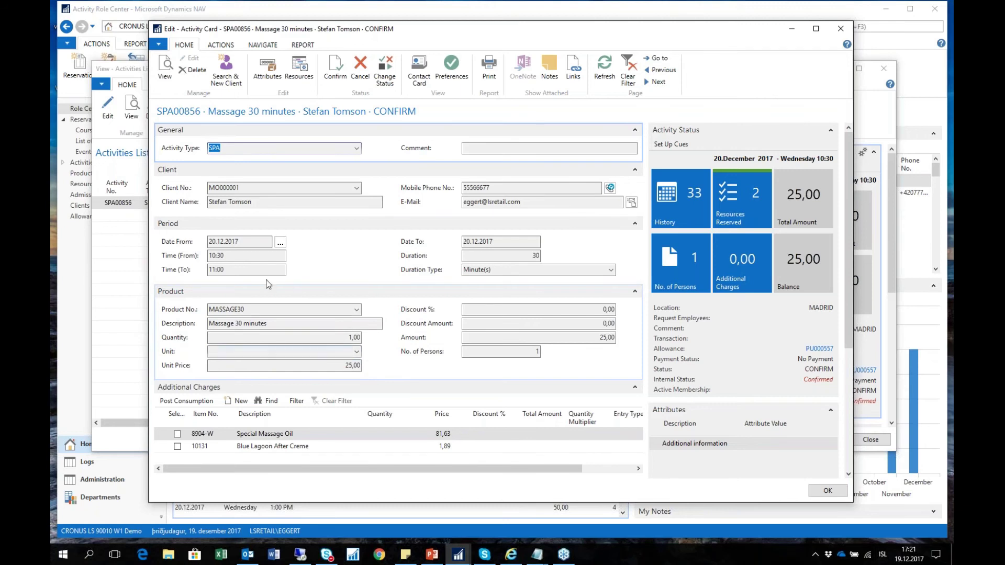
click(265, 202)
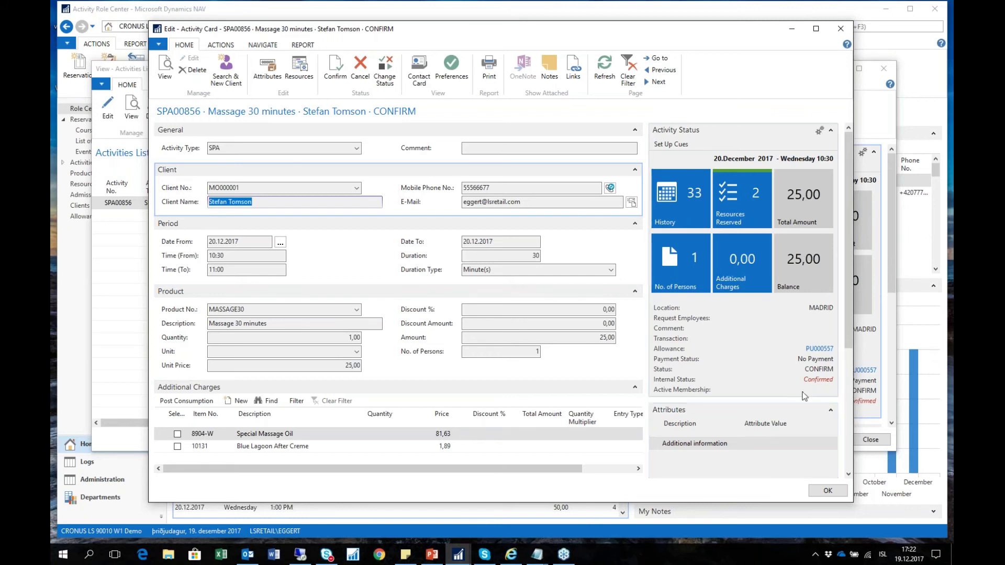
click(827, 496)
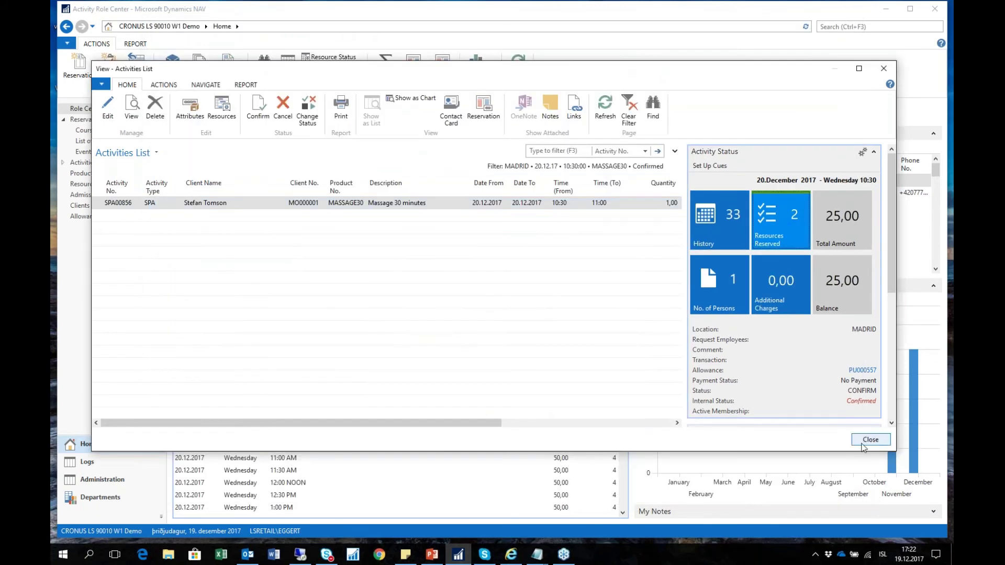
click(867, 442)
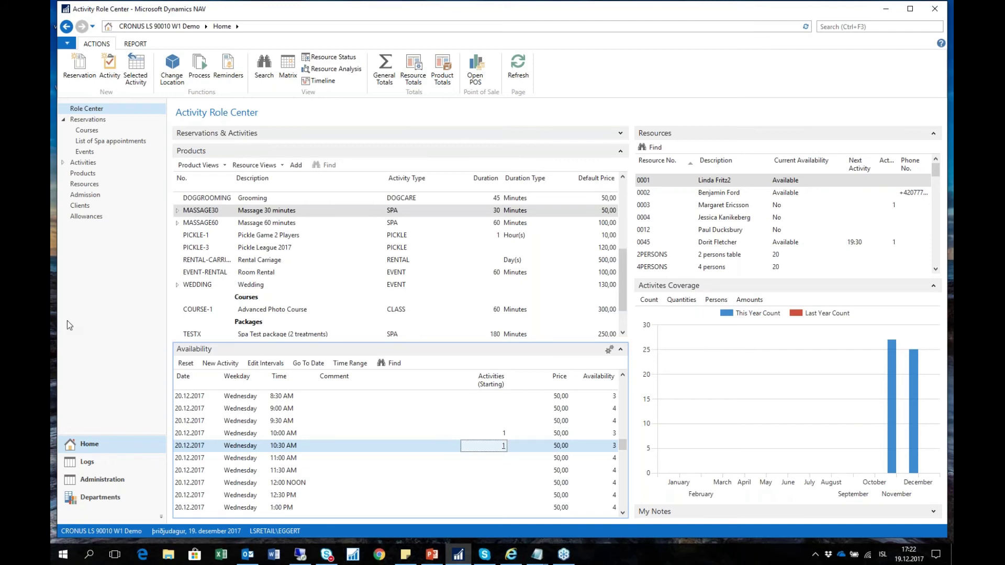
- Open the reservations list and narrow it to event reservations
click(99, 121)
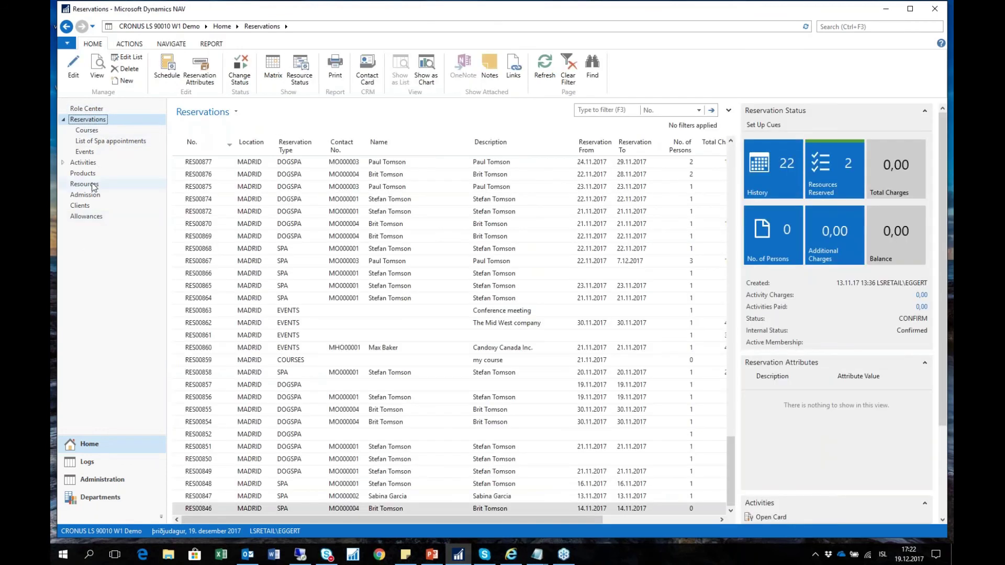
click(85, 152)
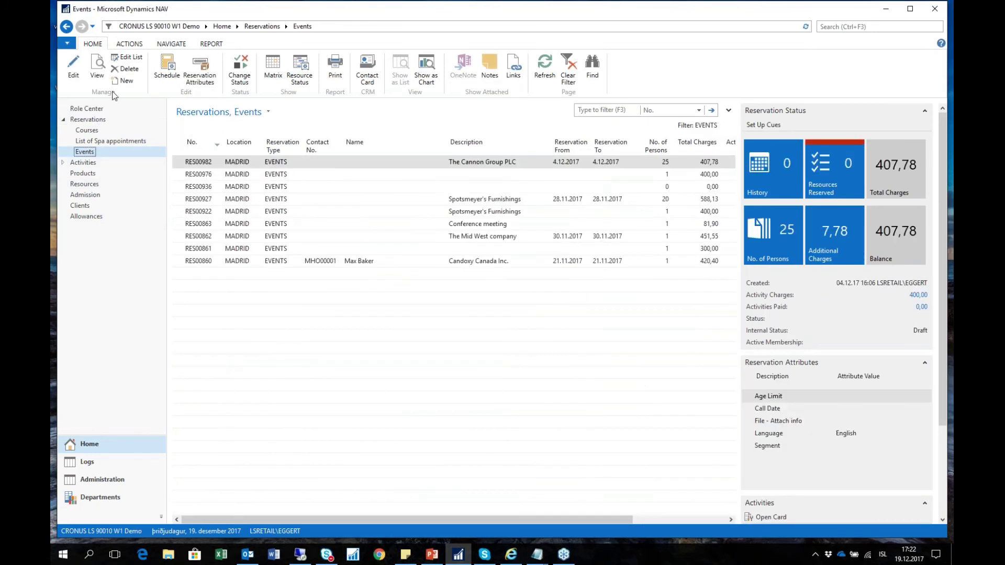
- Open the event reservation for The Cannon Group PLC and inspect the resources reserved for its Room Rental activity
key(ctrl+n)
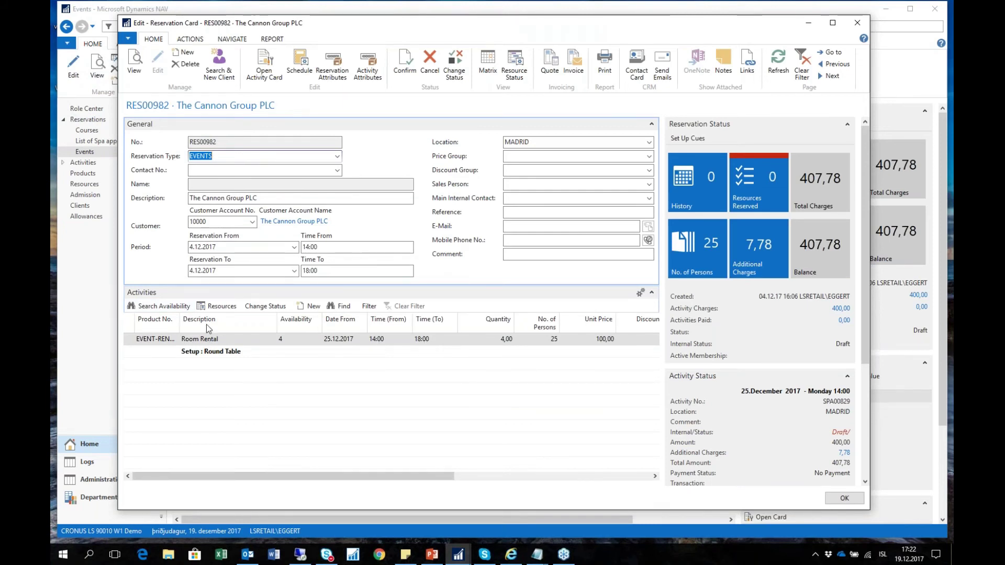
click(215, 305)
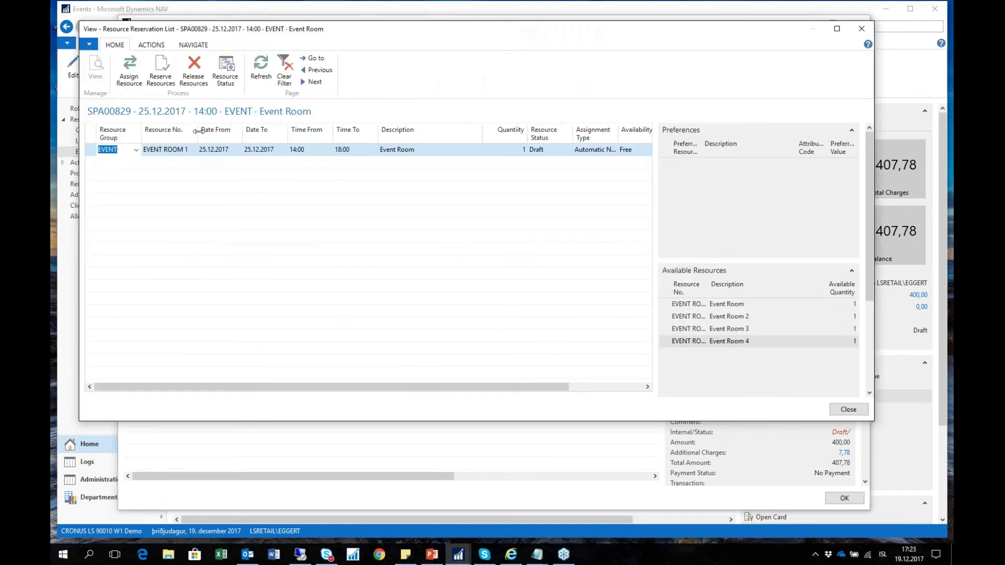
click(849, 409)
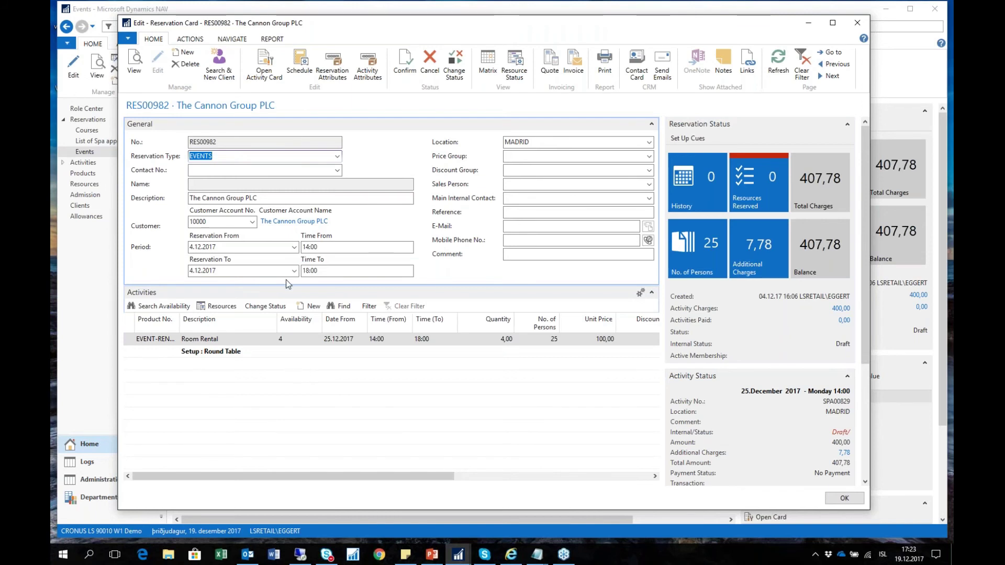
- Open the Room Rental activity card, collapse its product details, examine the additional charges and task schedule, and close the card
click(265, 67)
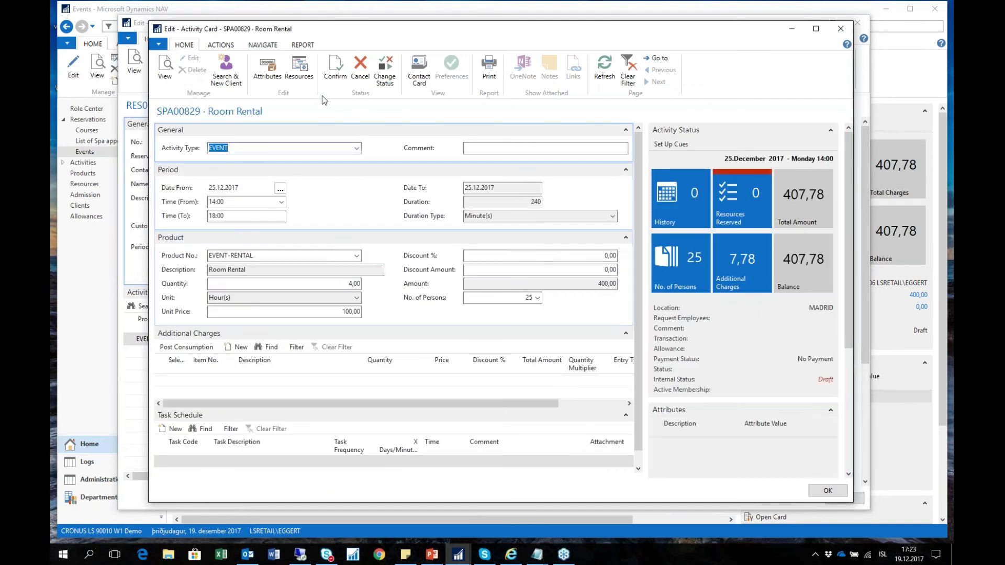
click(627, 238)
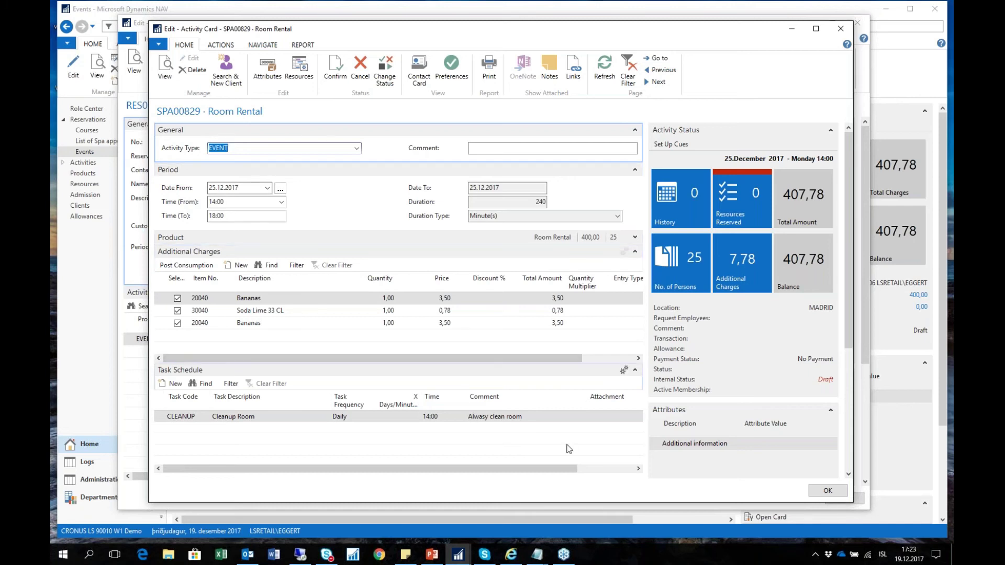
click(826, 495)
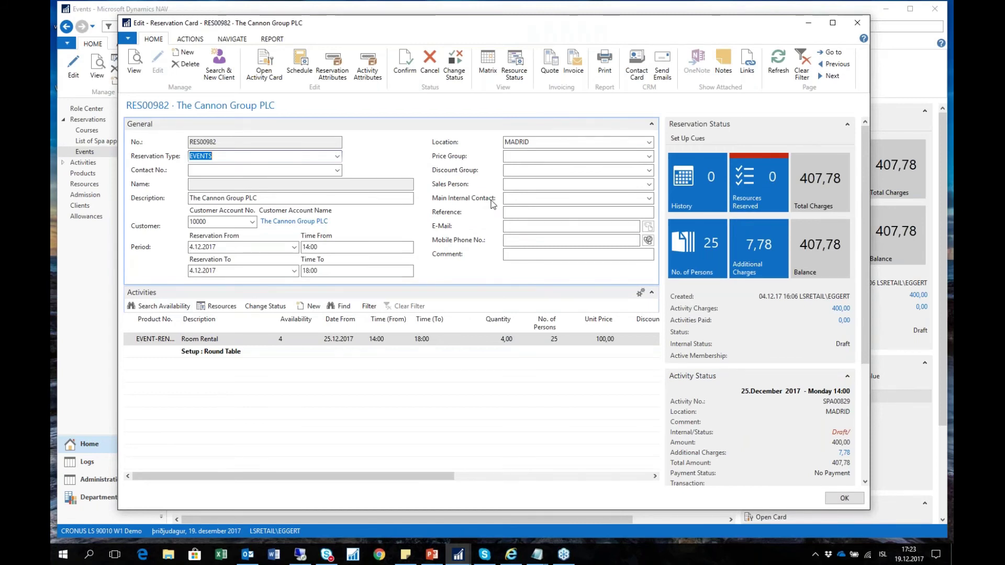
- Create a sales quote from the reservation, review its lines, and close both the quote and the reservation card
drag(522, 34, 488, 38)
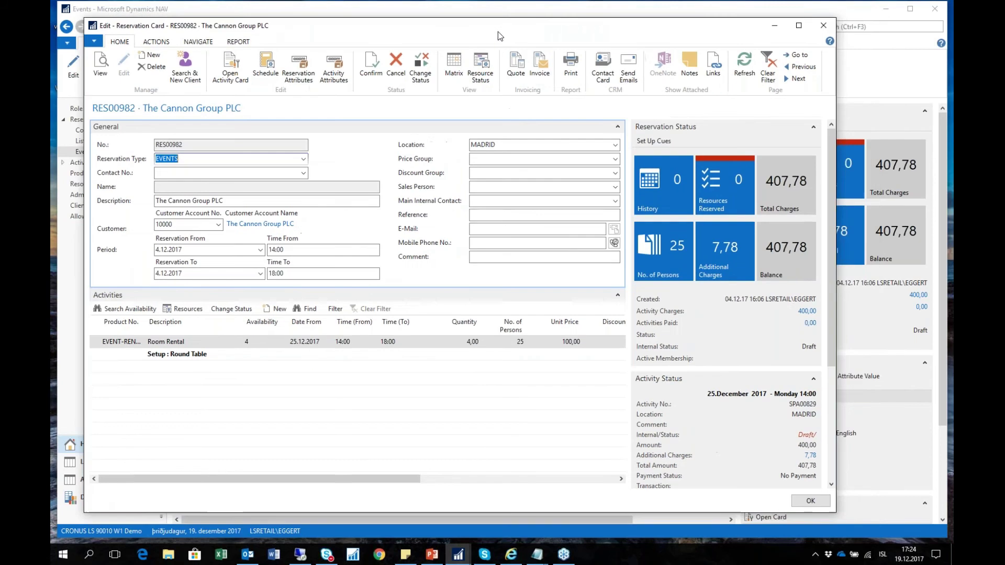
click(517, 68)
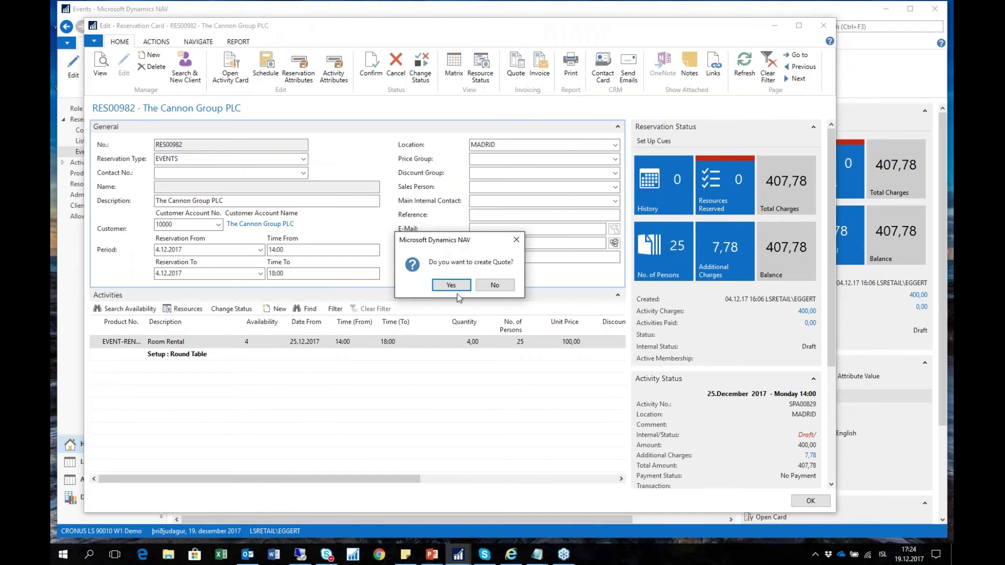
click(451, 285)
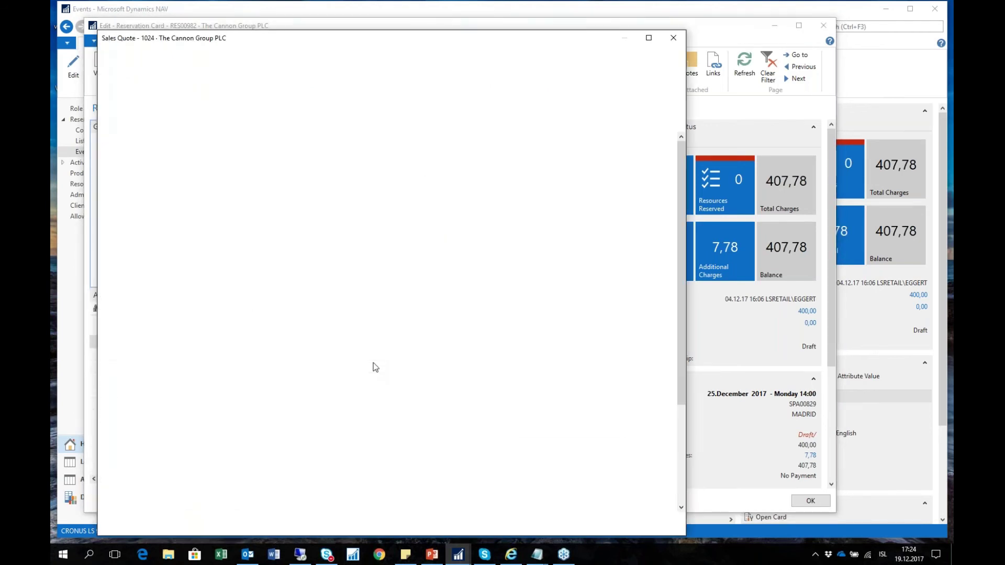
drag(431, 41, 522, 32)
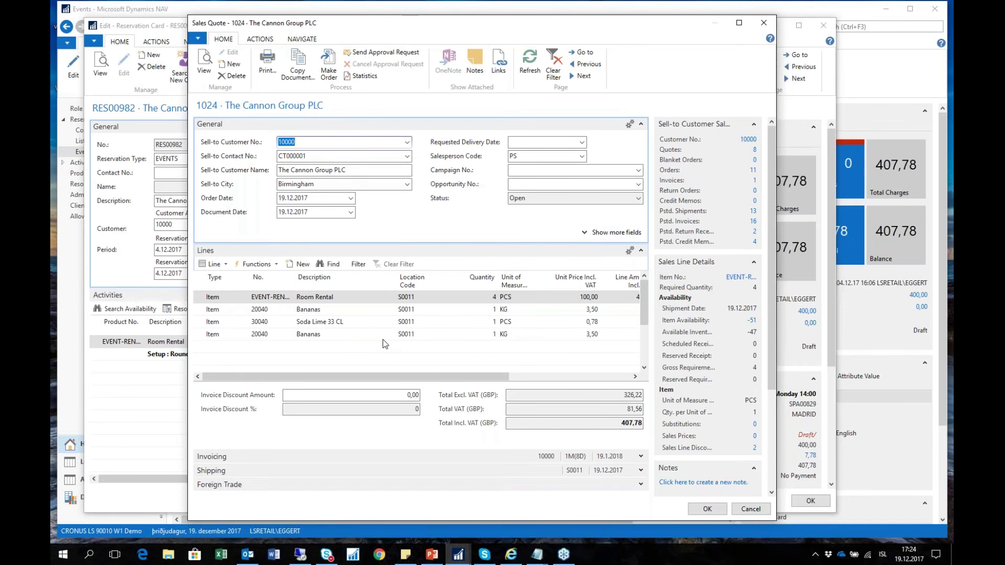
click(720, 511)
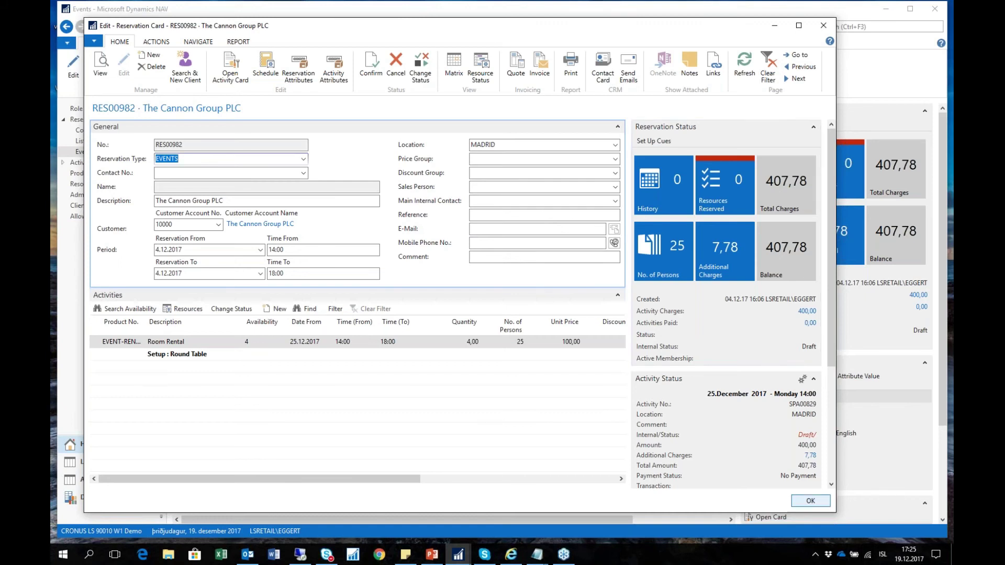
click(811, 501)
- Return to the Role Center, open the resource analysis, and set its period to Month
click(95, 110)
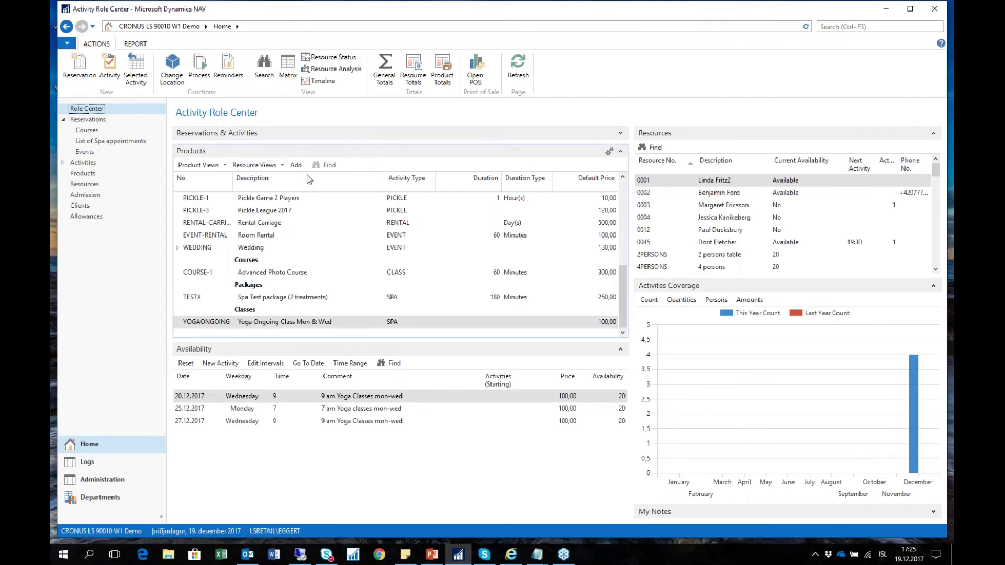
click(336, 70)
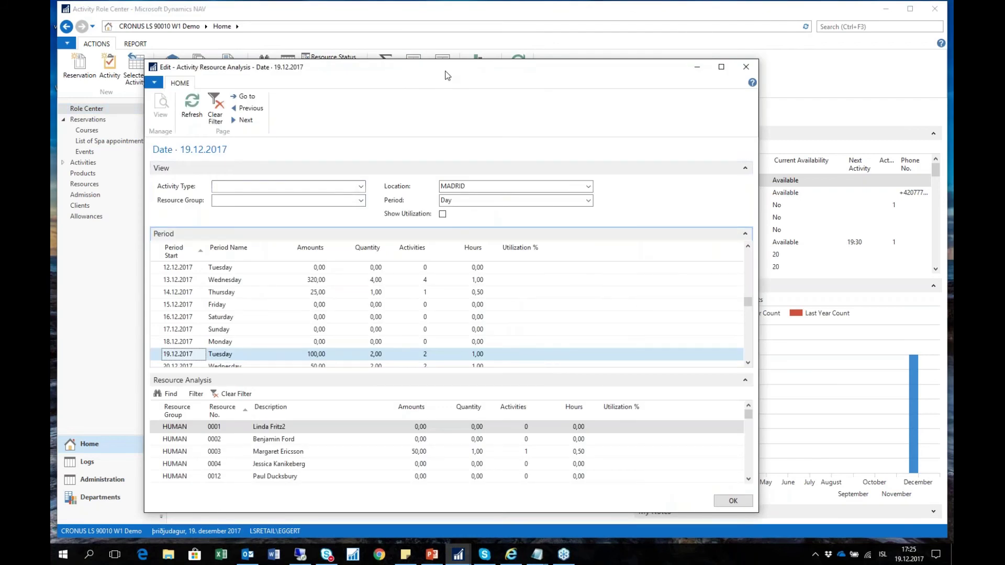
drag(447, 75, 456, 27)
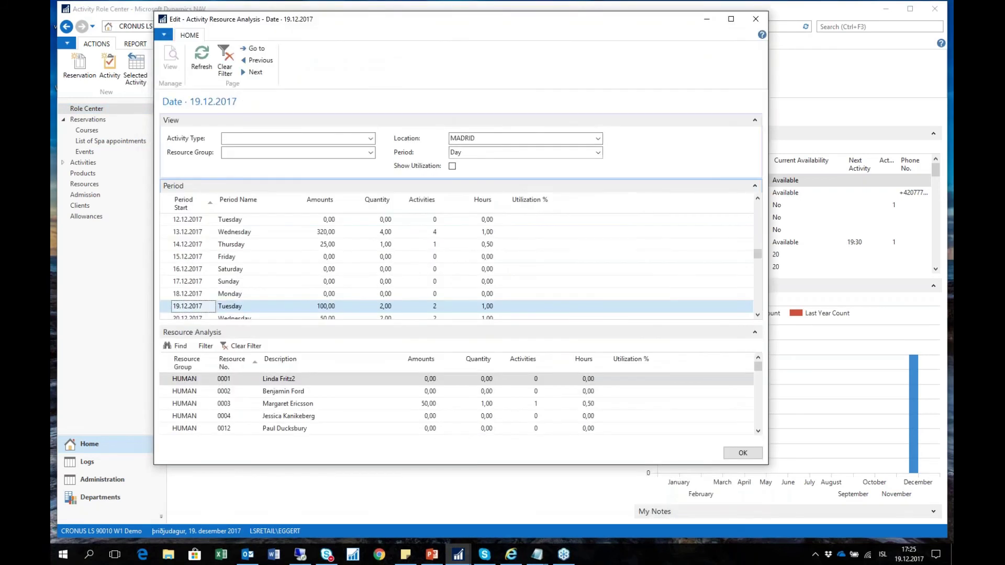
click(597, 152)
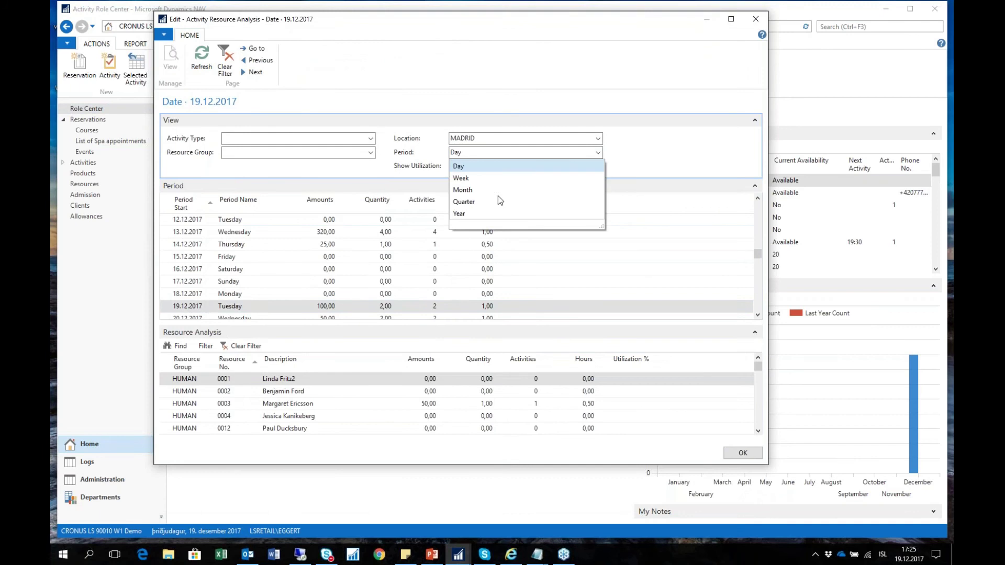
click(476, 190)
- Drill into December 2017's amounts to see the underlying activities, and close the activities list
scroll(274, 289, down, 1)
click(312, 256)
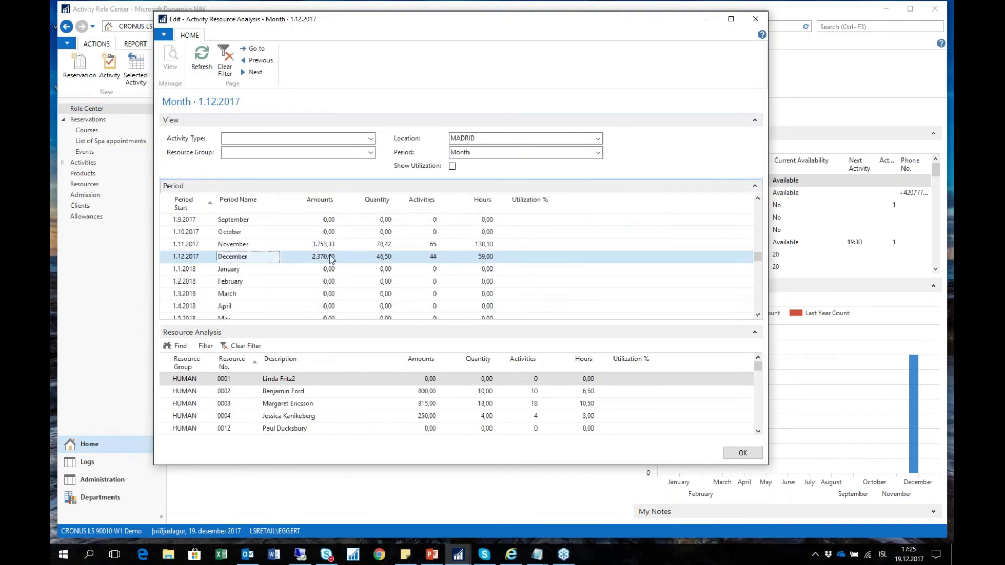
click(331, 258)
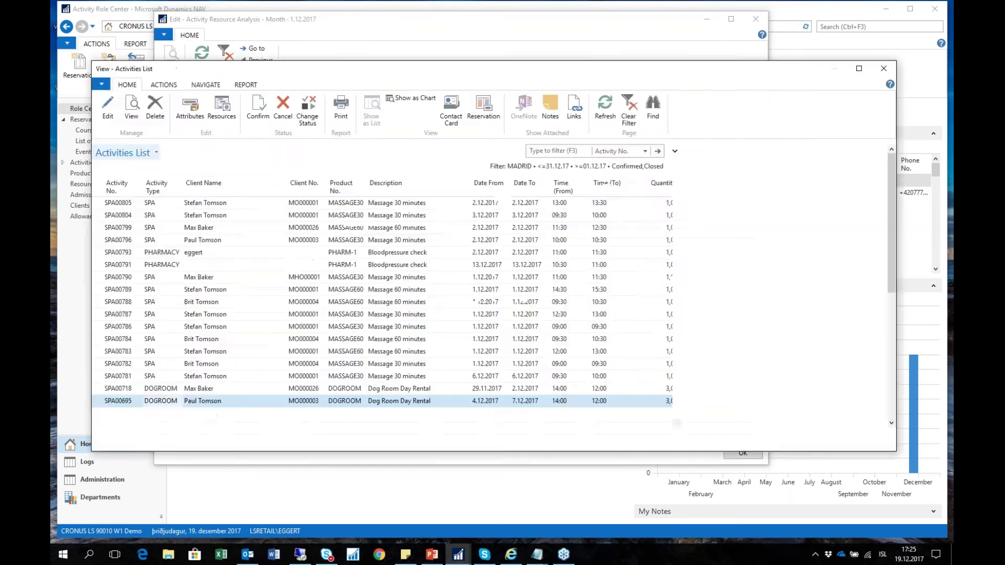
click(872, 441)
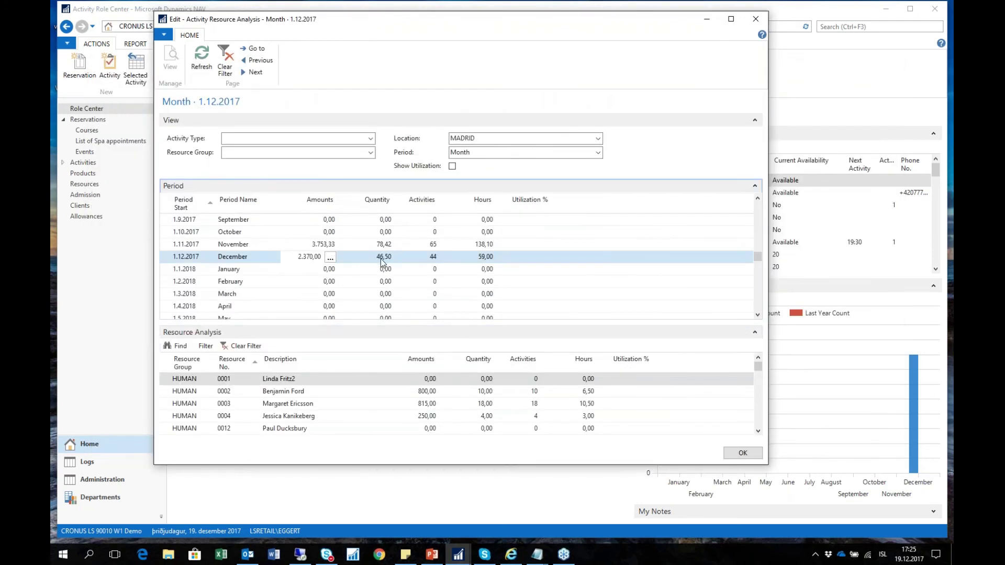
- Compare the resource figures for November and December, select resource 0003 in December's breakdown, and close the analysis
click(241, 244)
click(241, 256)
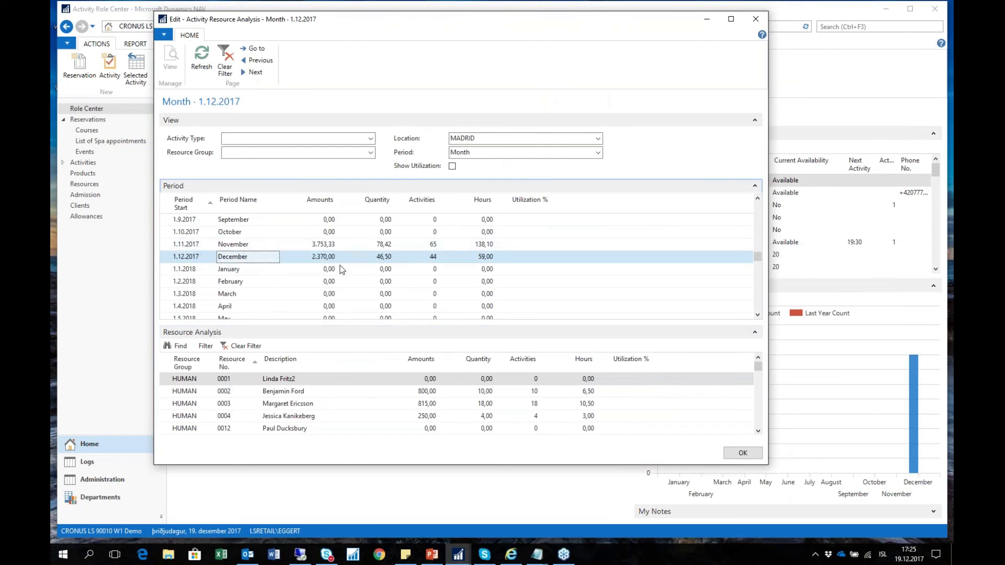
click(294, 404)
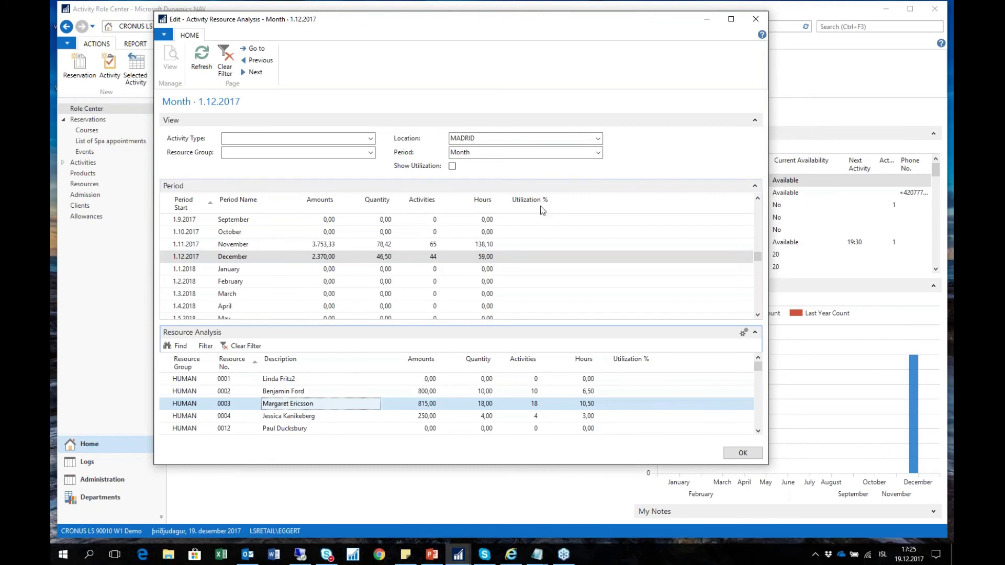
click(743, 453)
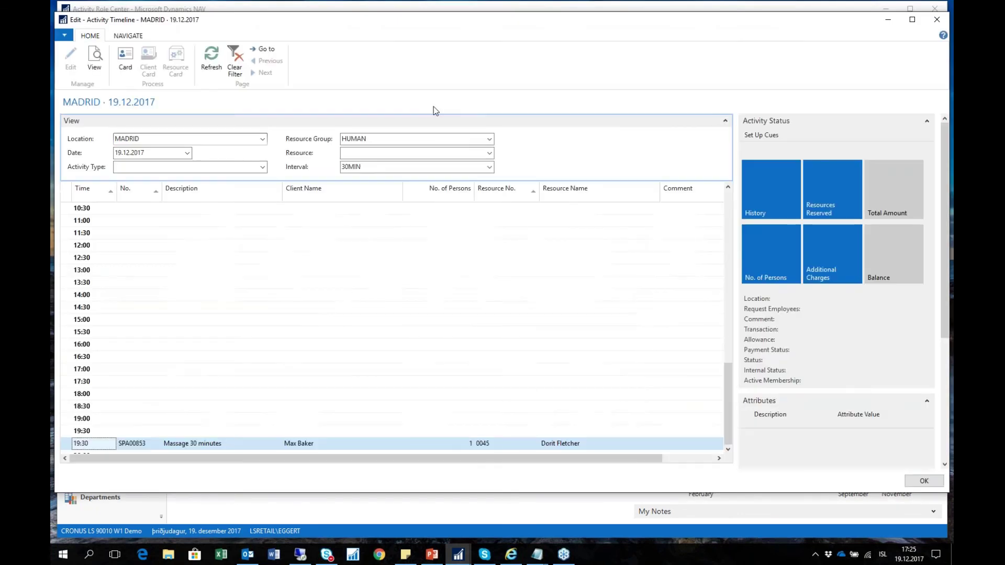
- Open the activity timeline, look through the day's bookings, and set the timeline date to 5.12.2017
mouse_move(270, 20)
mouse_down()
mouse_move(284, 12)
mouse_move(273, 14)
mouse_up()
scroll(168, 292, down, 1)
scroll(173, 246, up, 2)
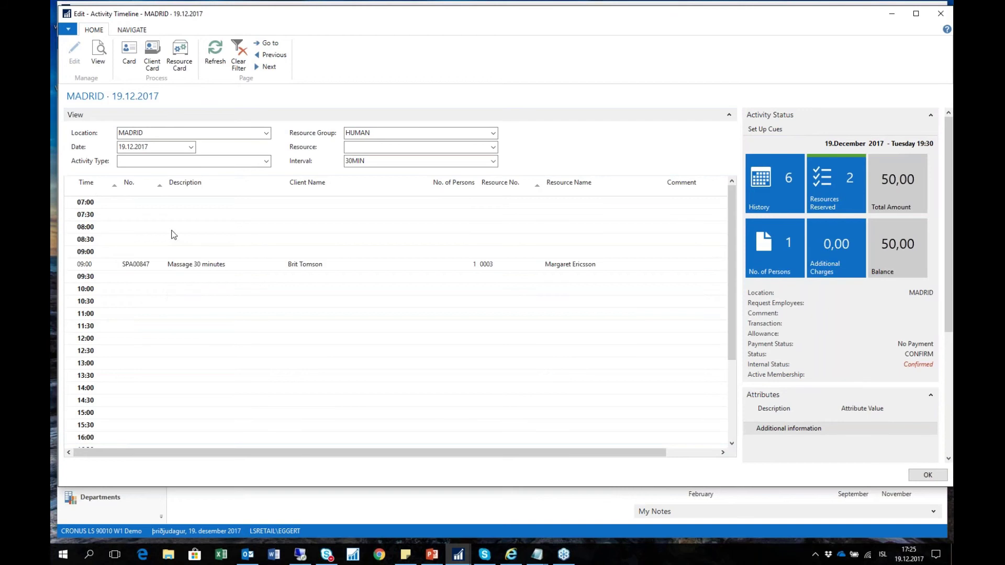
click(192, 147)
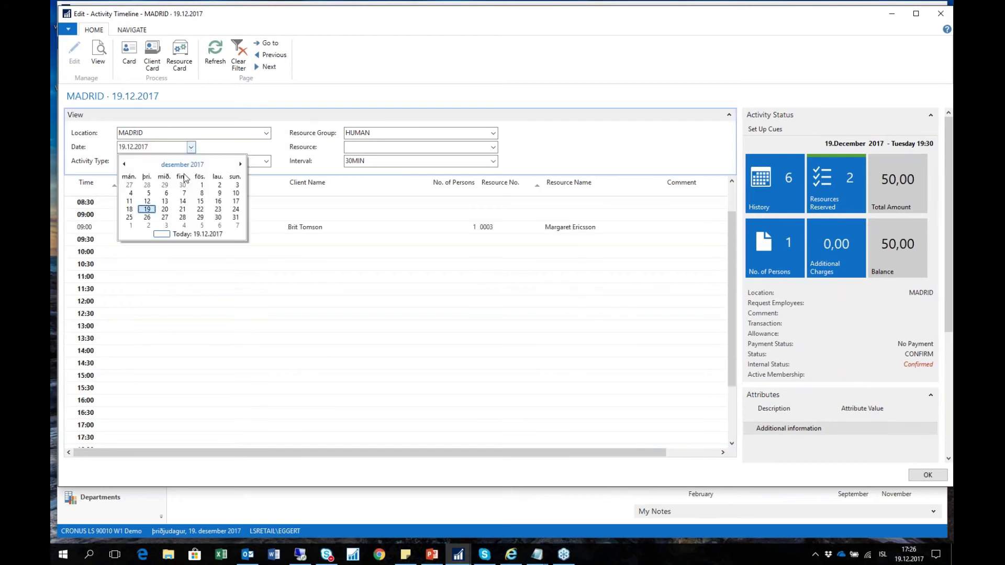
click(165, 198)
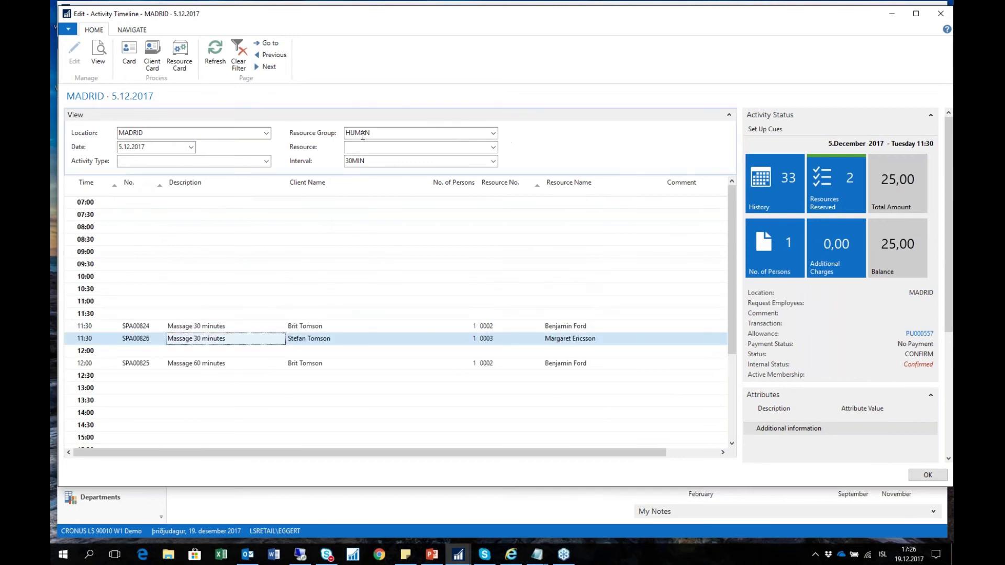
- Set the timeline's interval to 60MIN and go to its resource group filter
click(493, 162)
click(361, 230)
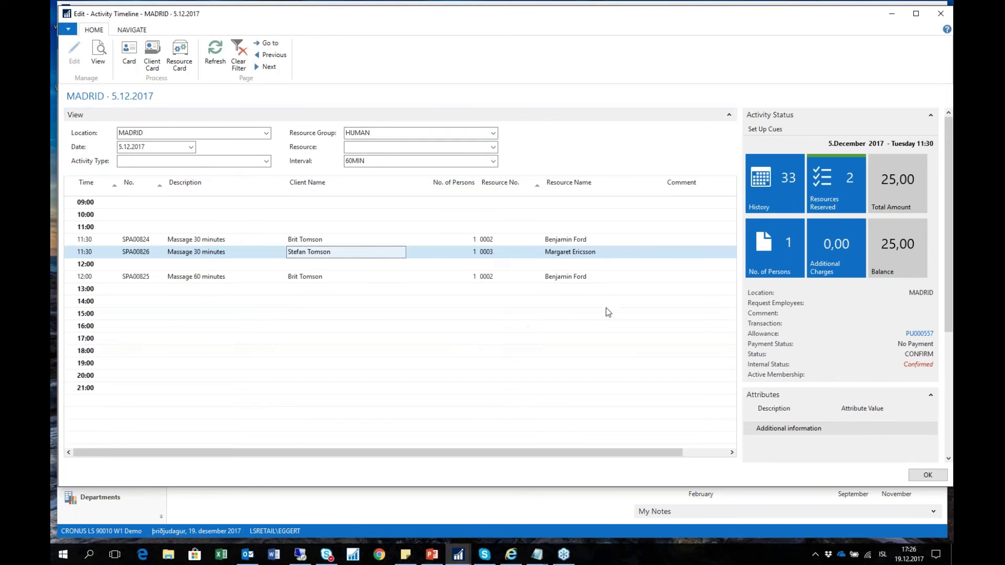
key(shift+Tab)
key(shift+Tab)
key(shift+Tab)
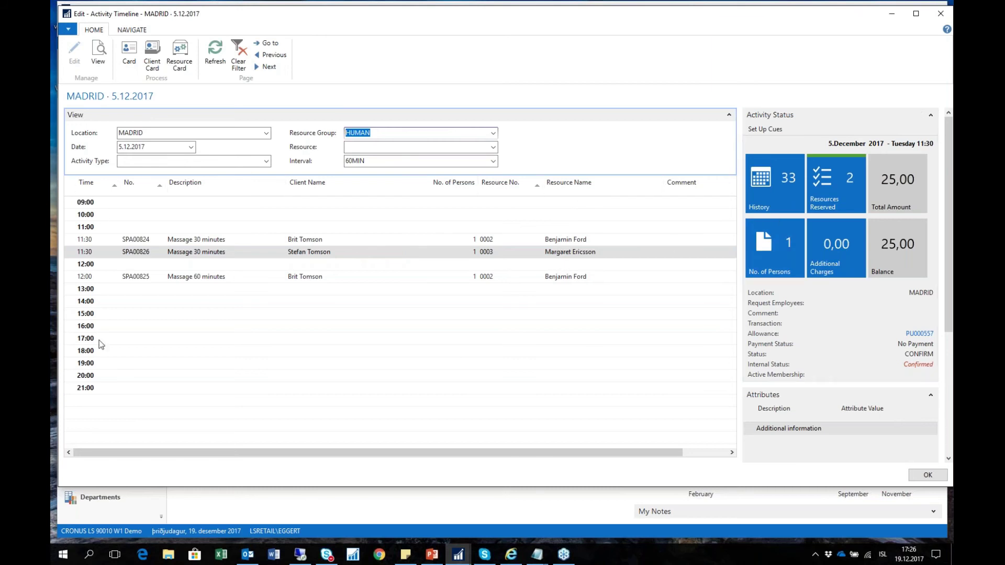
- Select the 11:30 massage assigned to resource 0002 and examine its activity status and reserved staff and room resources
click(205, 241)
click(175, 254)
click(181, 245)
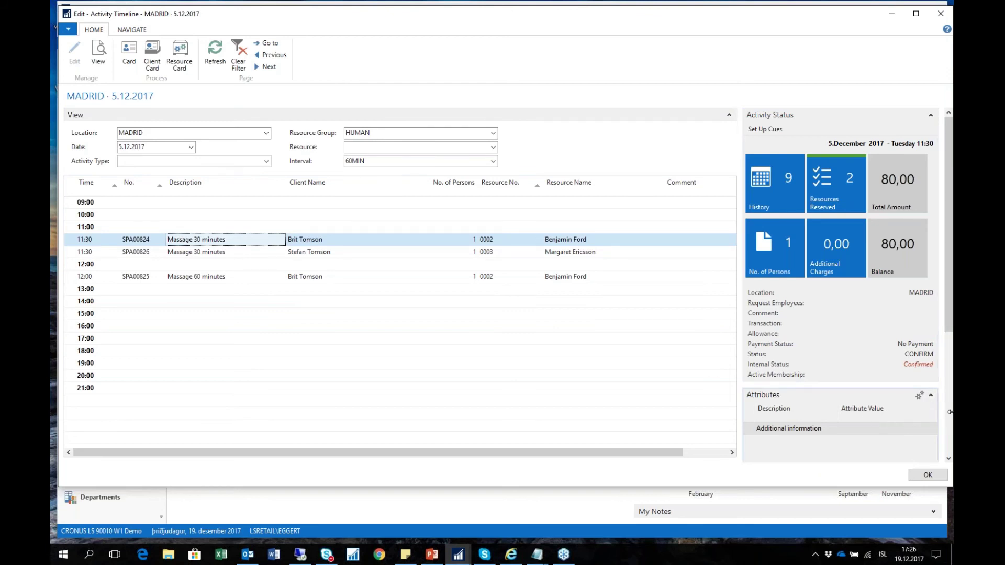
scroll(948, 320, down, 5)
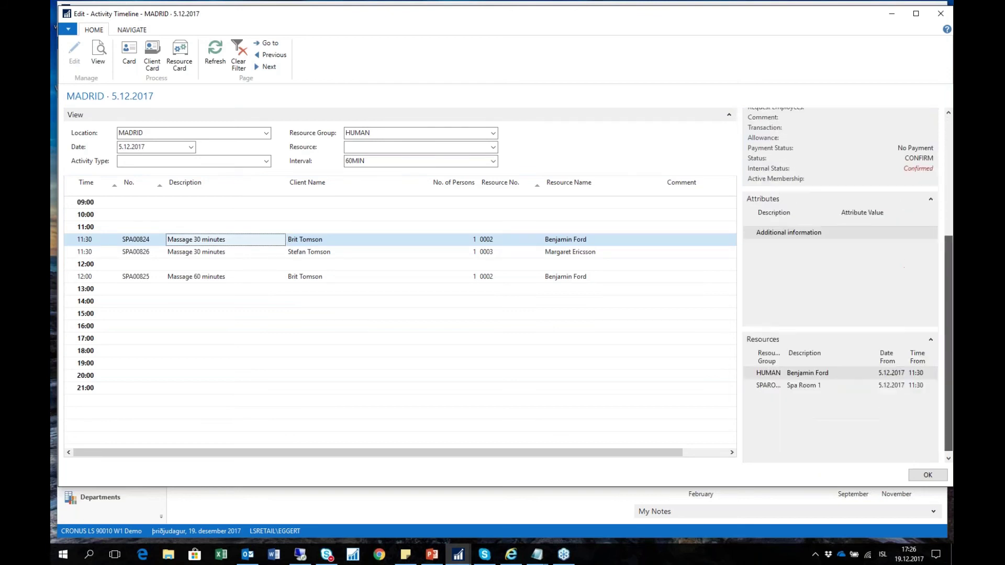
click(808, 386)
click(808, 369)
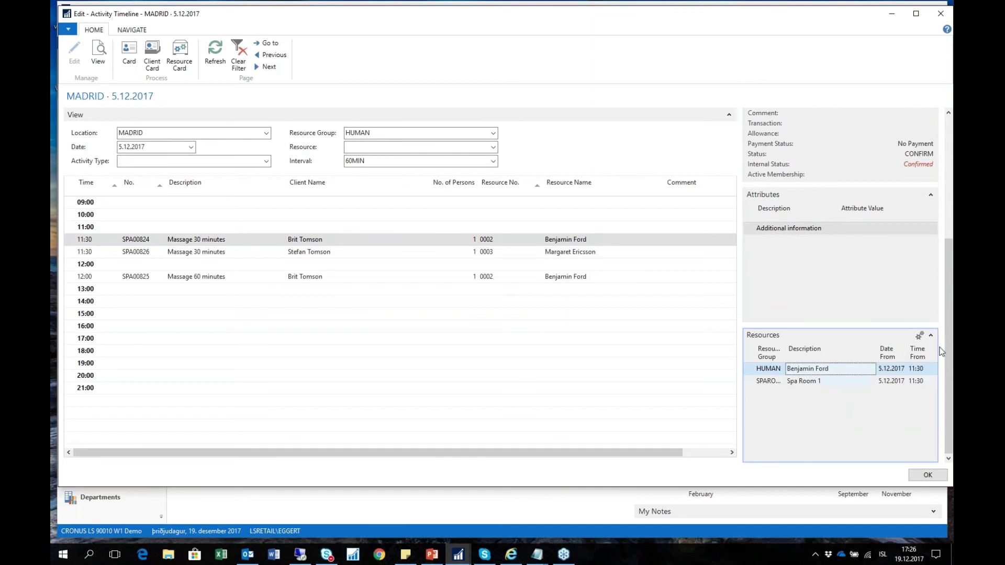
scroll(942, 273, up, 5)
scroll(943, 273, up, 2)
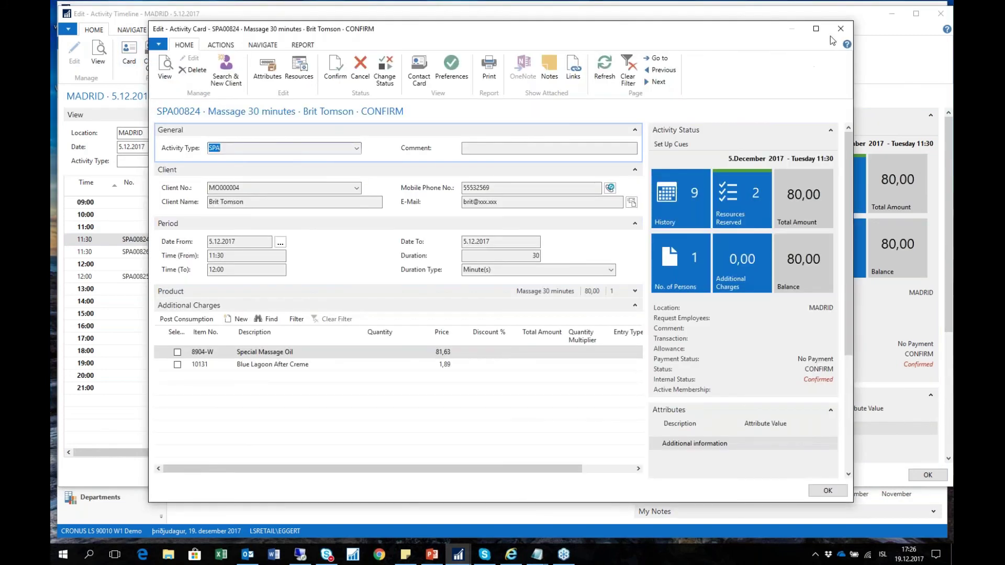
- View the selected massage's activity card, client card and resource card, closing each one and the timeline
click(839, 32)
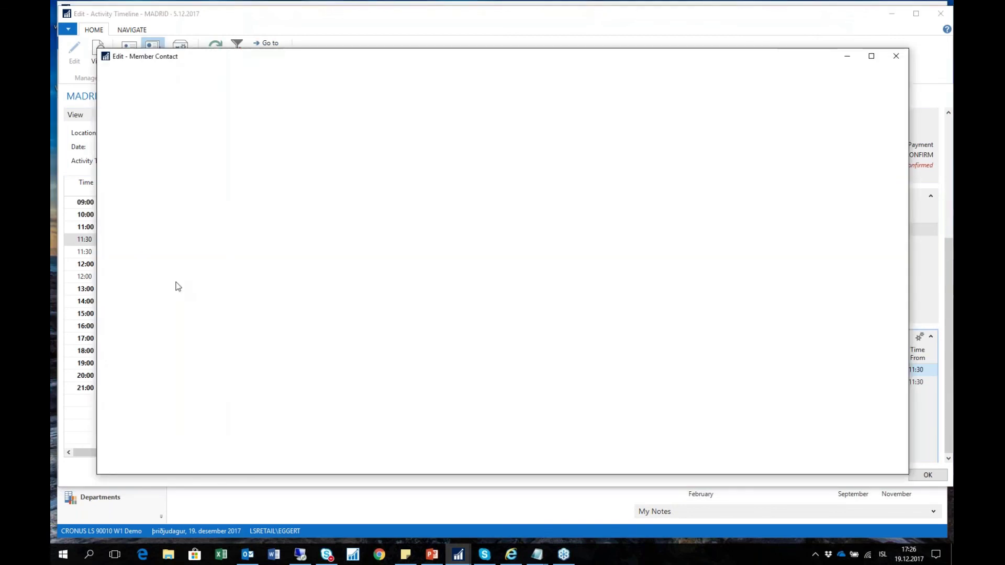
click(896, 60)
click(181, 52)
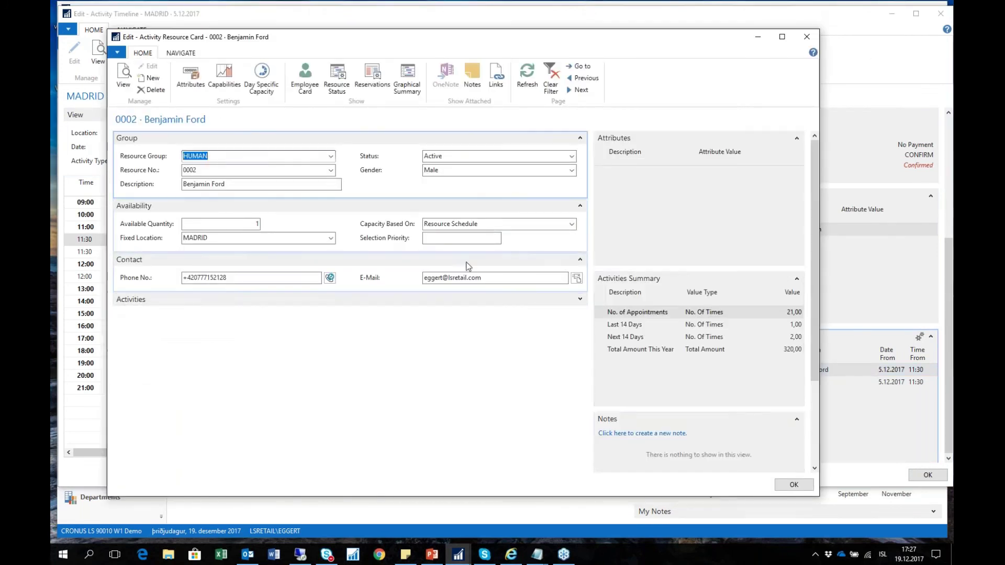
click(793, 484)
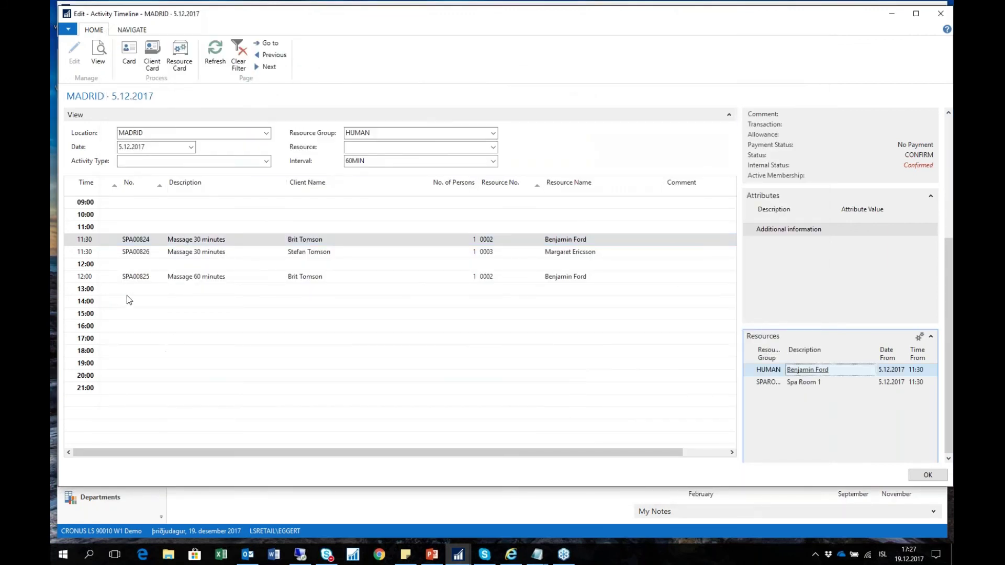
click(921, 478)
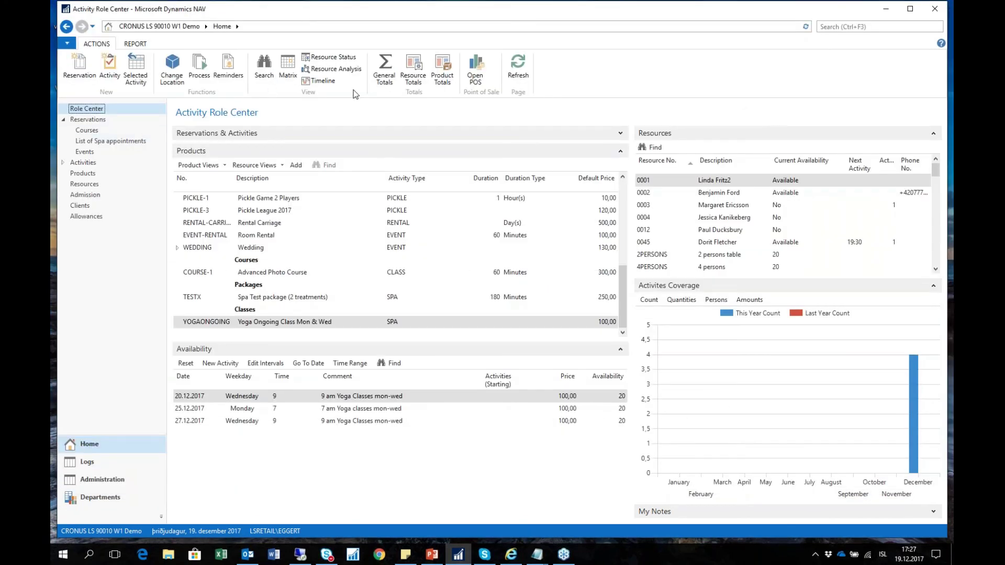
- Open the activity matrix view and step back day by day from 19.12.17 to 15.12.17 to examine the resource bookings
click(287, 73)
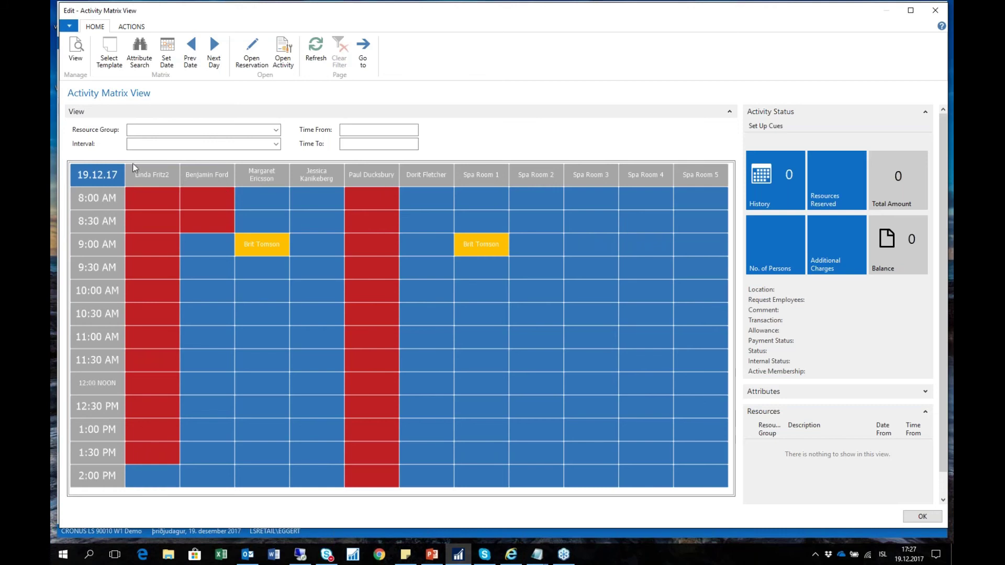
click(192, 58)
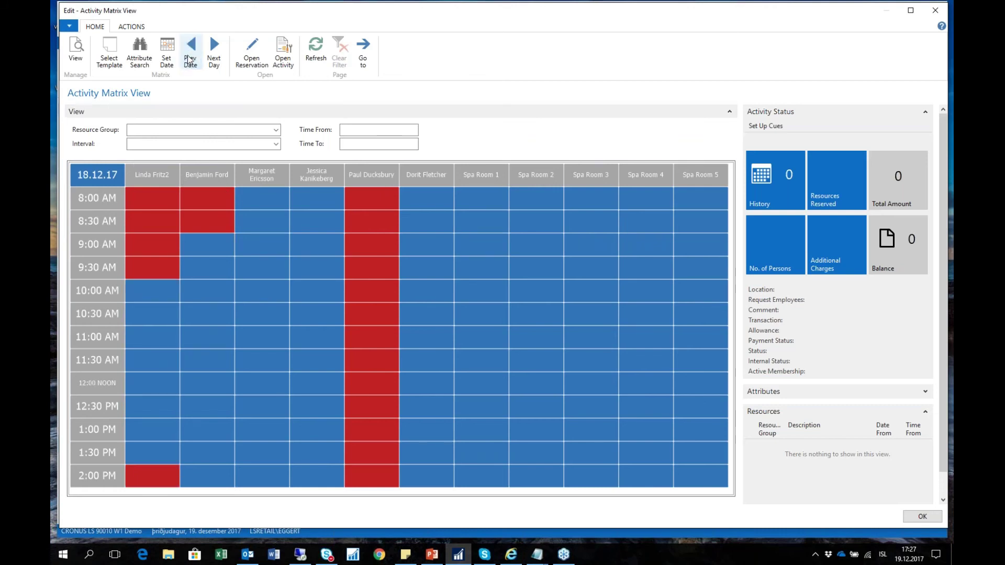
click(191, 60)
click(190, 59)
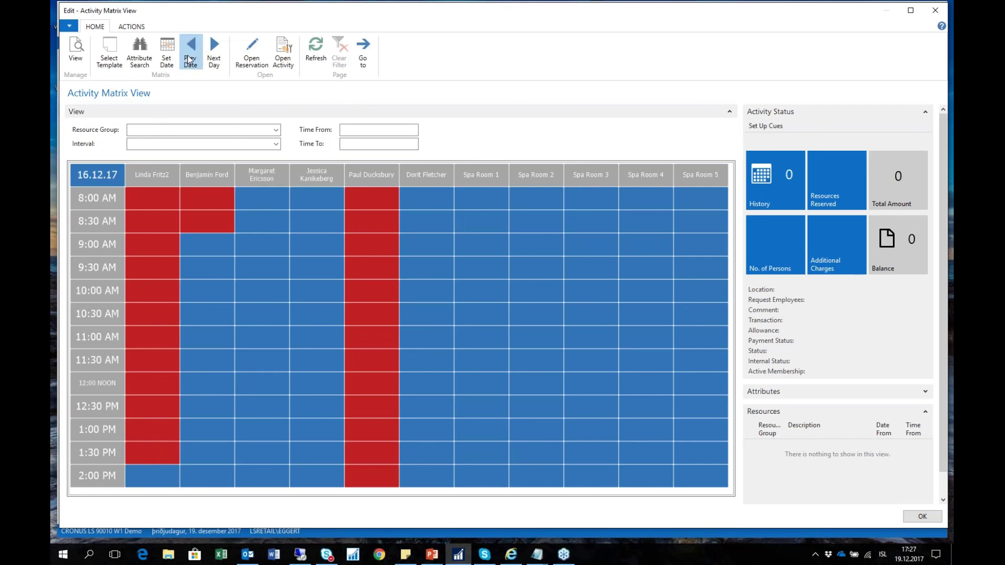
click(190, 59)
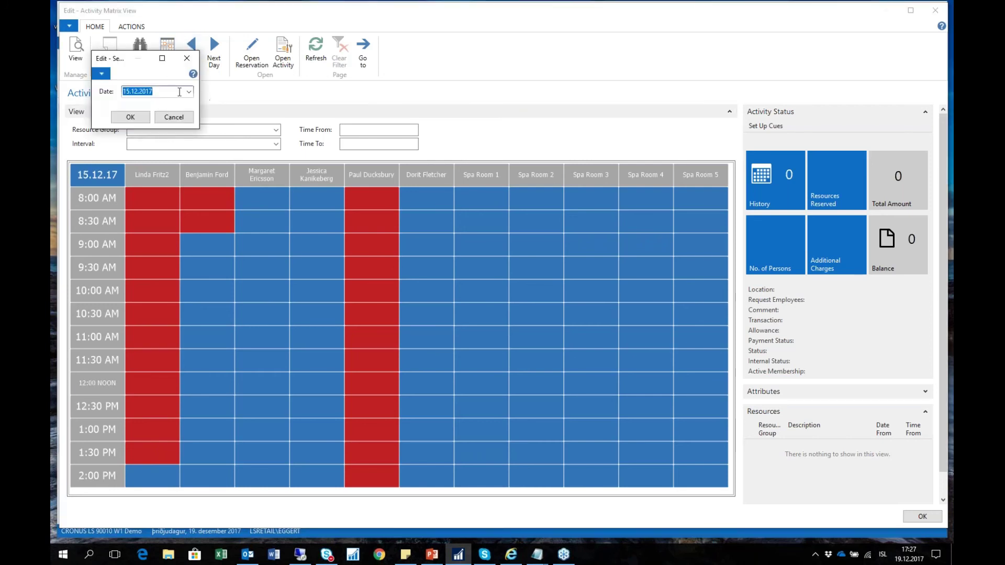
- Set the matrix date to 18.12.2017, look over that day's schedule, and change the date to 20.12.2017
click(189, 91)
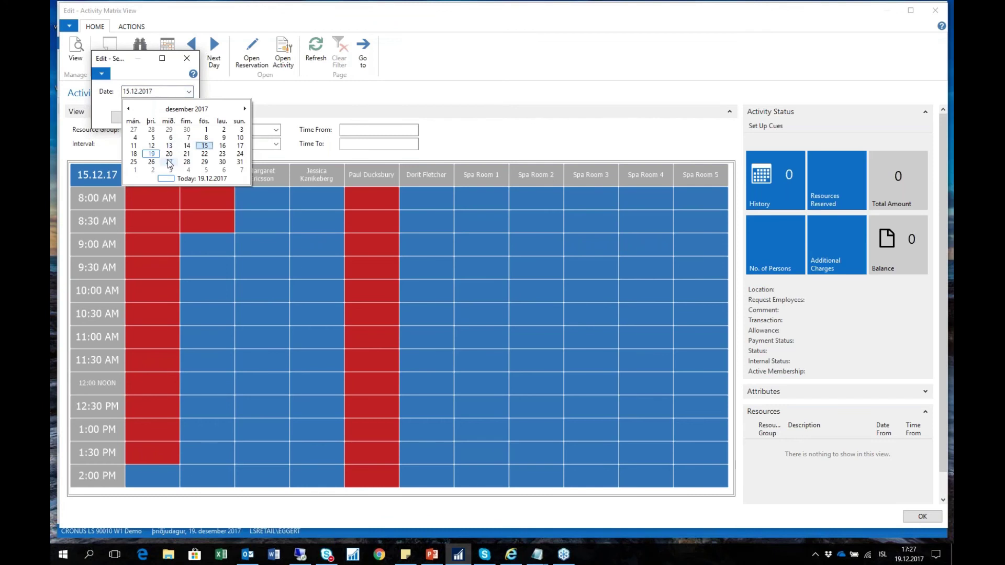
click(135, 154)
click(131, 117)
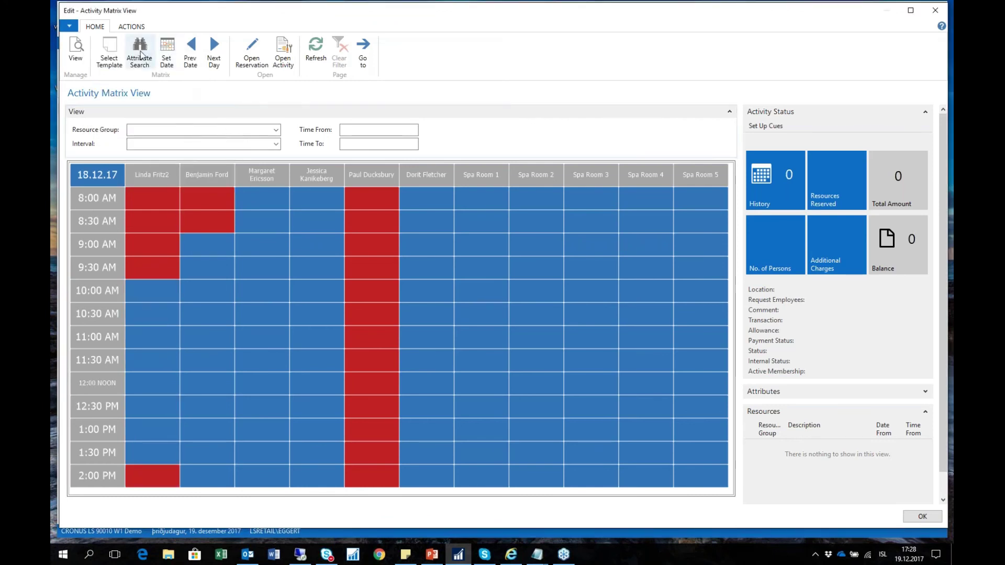
click(169, 51)
click(188, 91)
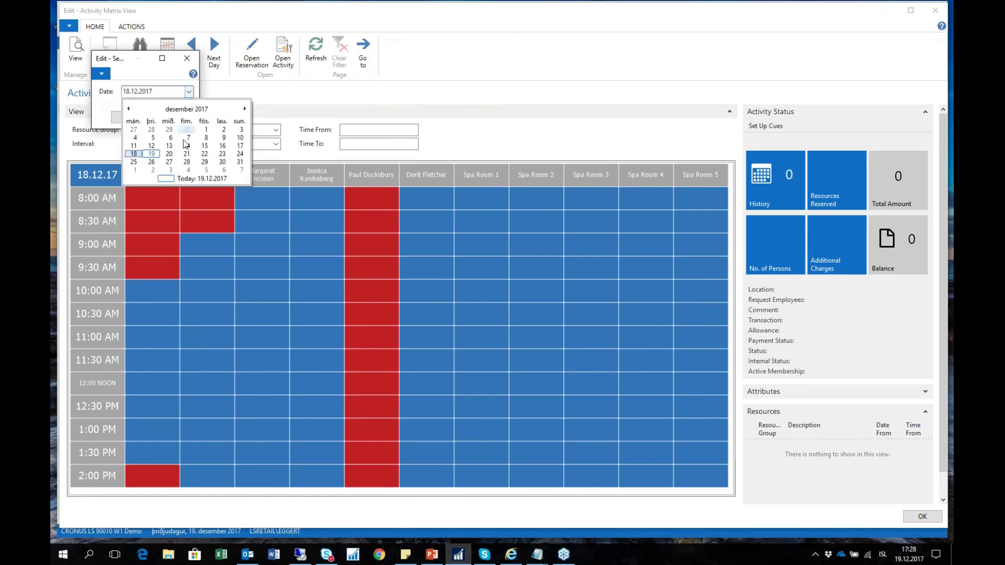
click(169, 154)
click(130, 117)
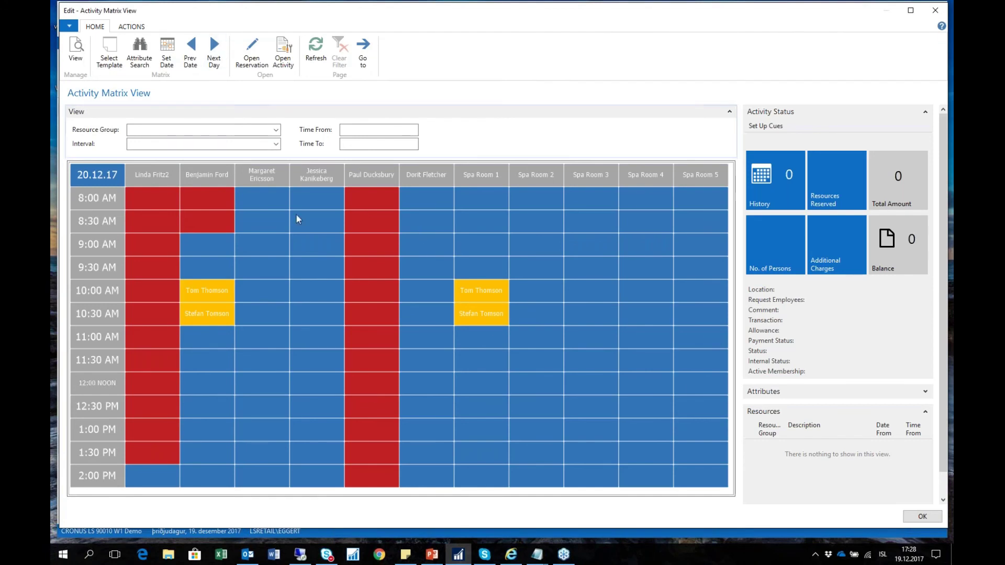
- Select the 10:00 AM massage in the second staff column, view its reservation card and close the card
click(206, 291)
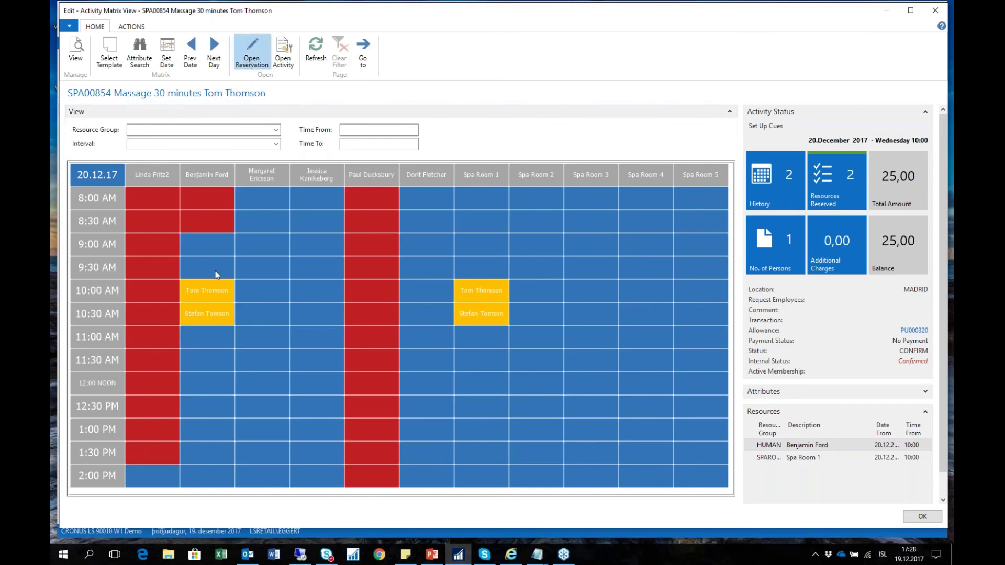
double_click(240, 312)
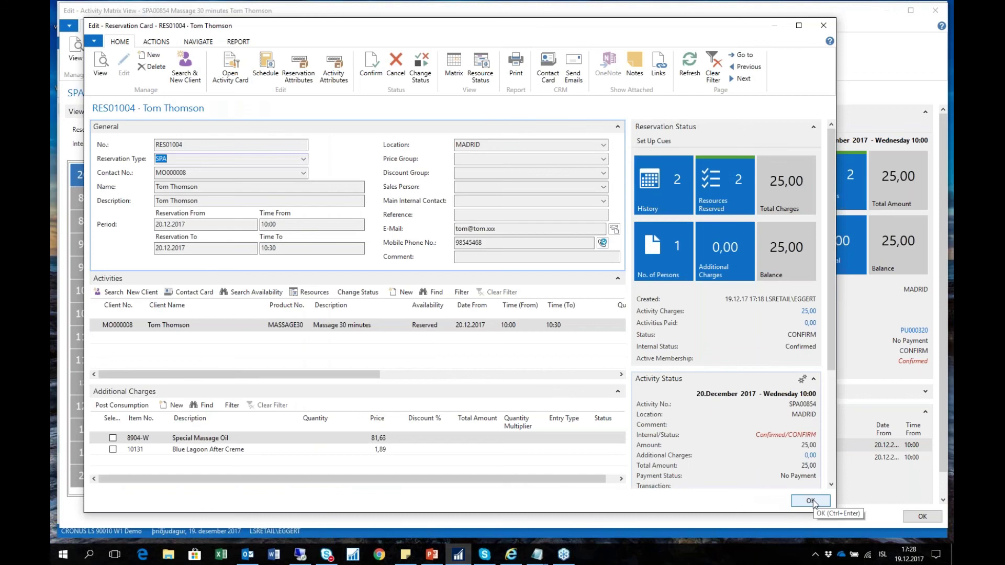
click(811, 501)
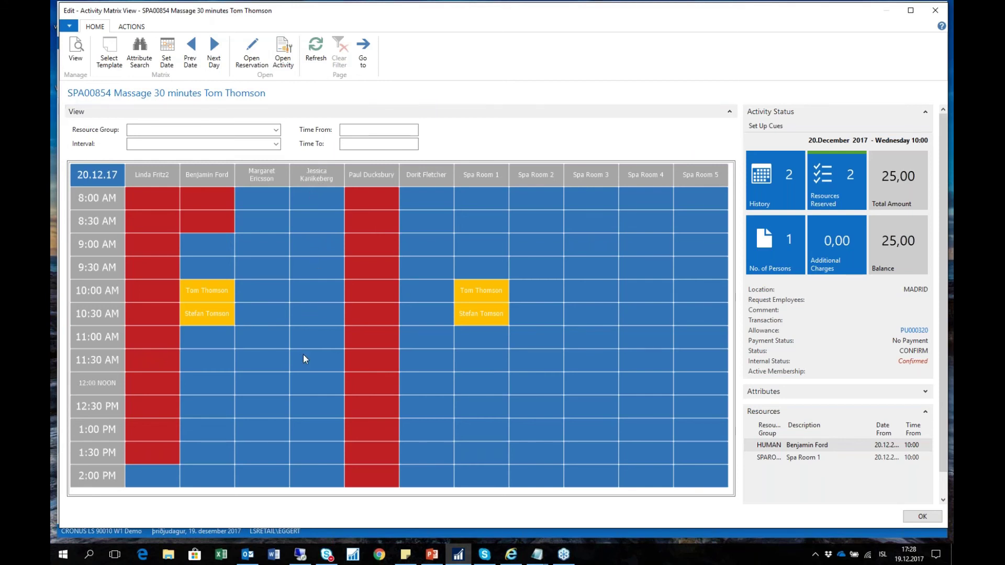
- Book a Massage 30 minutes for an existing client in the fourth staff column's 11:00 AM slot and accept the activity card
double_click(306, 336)
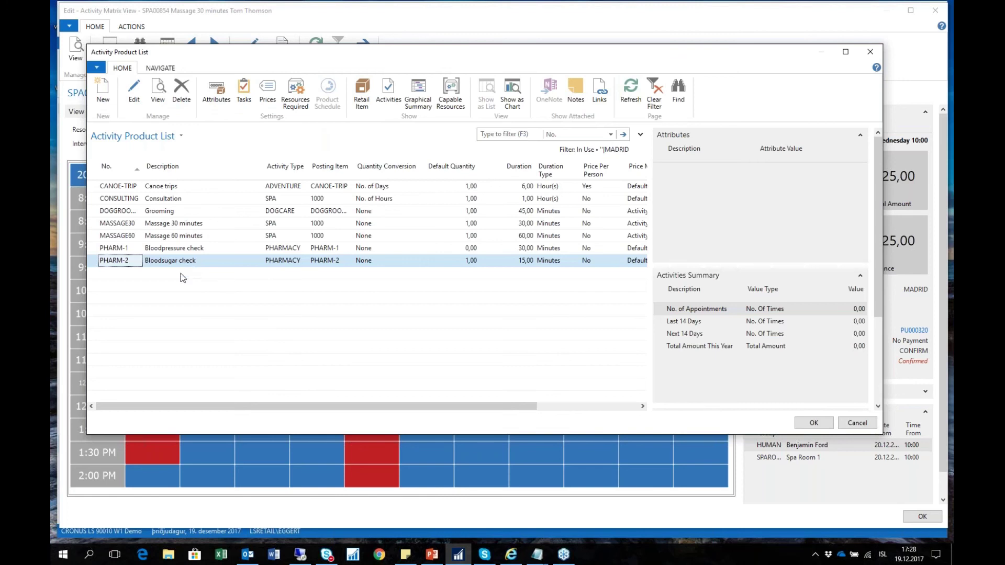
click(184, 227)
click(814, 424)
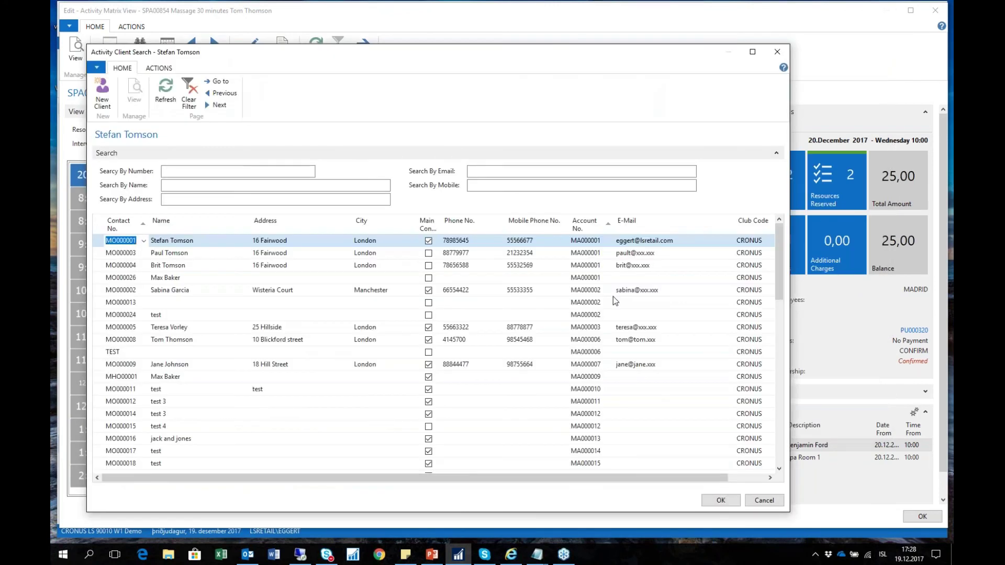
click(178, 266)
click(171, 378)
click(721, 501)
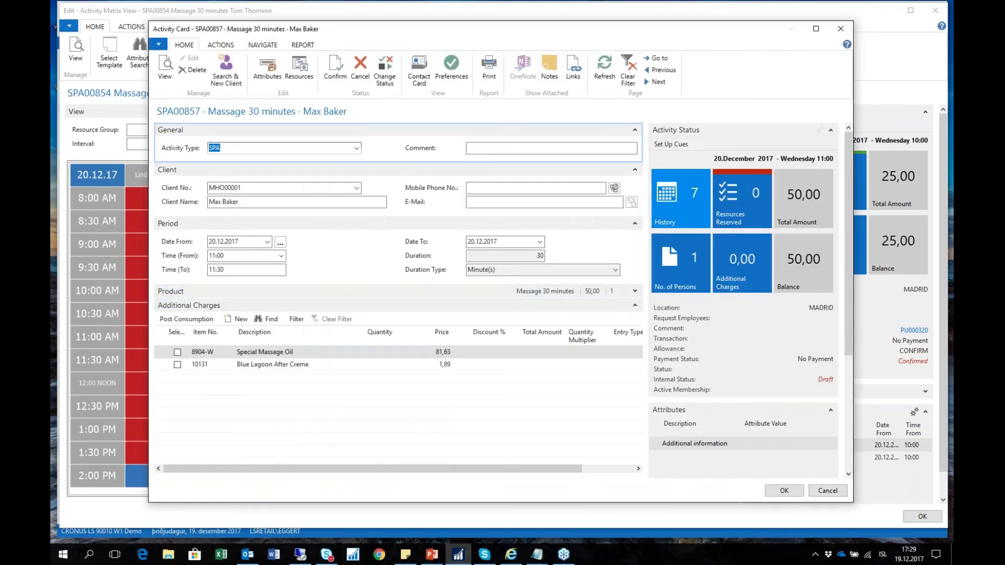
click(785, 491)
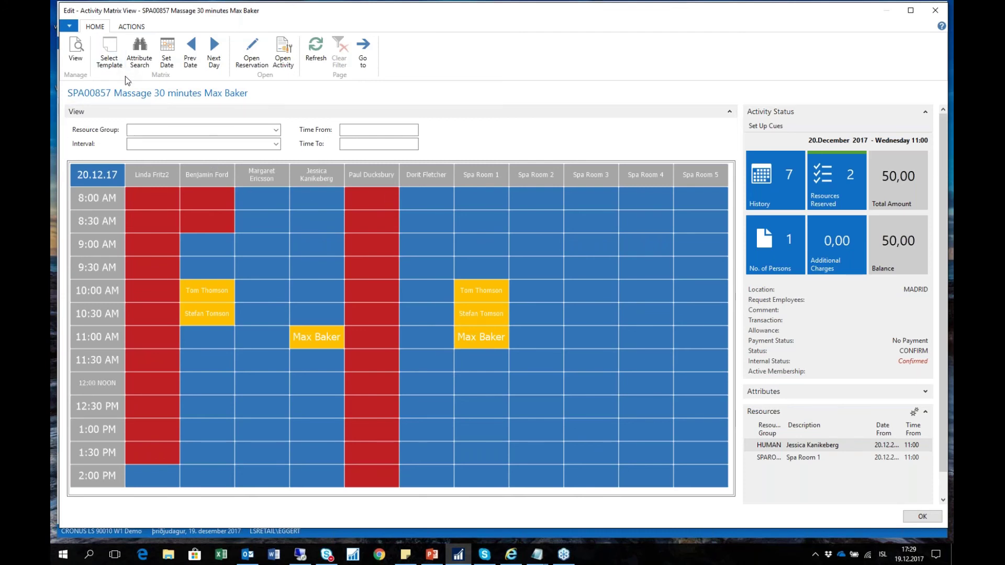
- Review the resource group, interval and time settings of the matrix layout templates, and apply the Event (Days) template
click(110, 56)
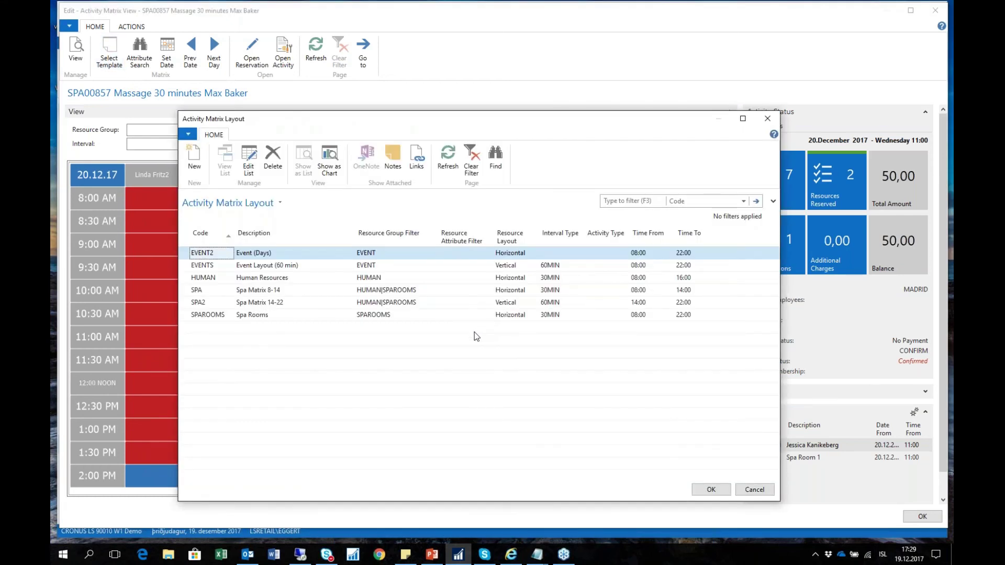
click(271, 278)
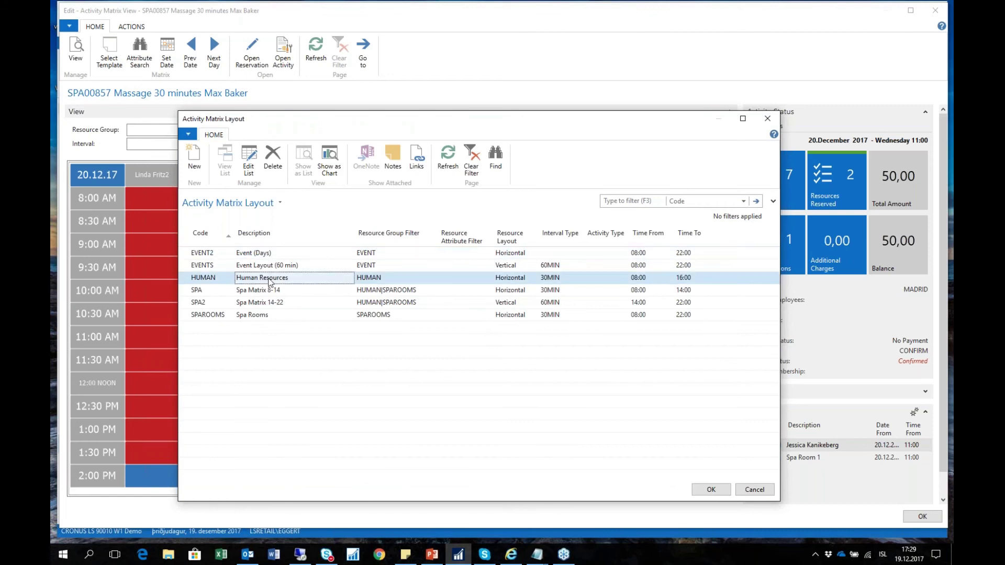
click(366, 293)
key(Up)
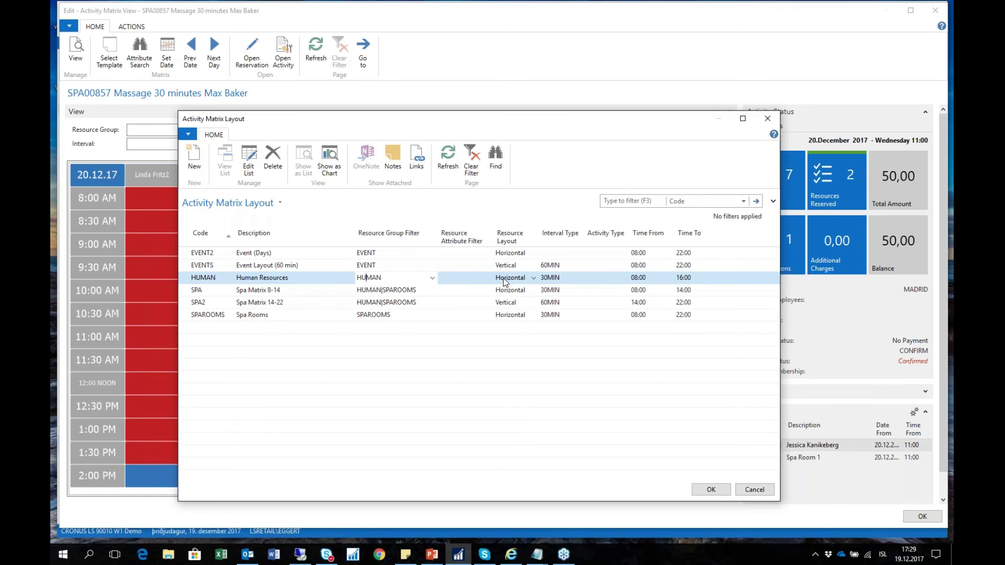
click(566, 282)
click(550, 253)
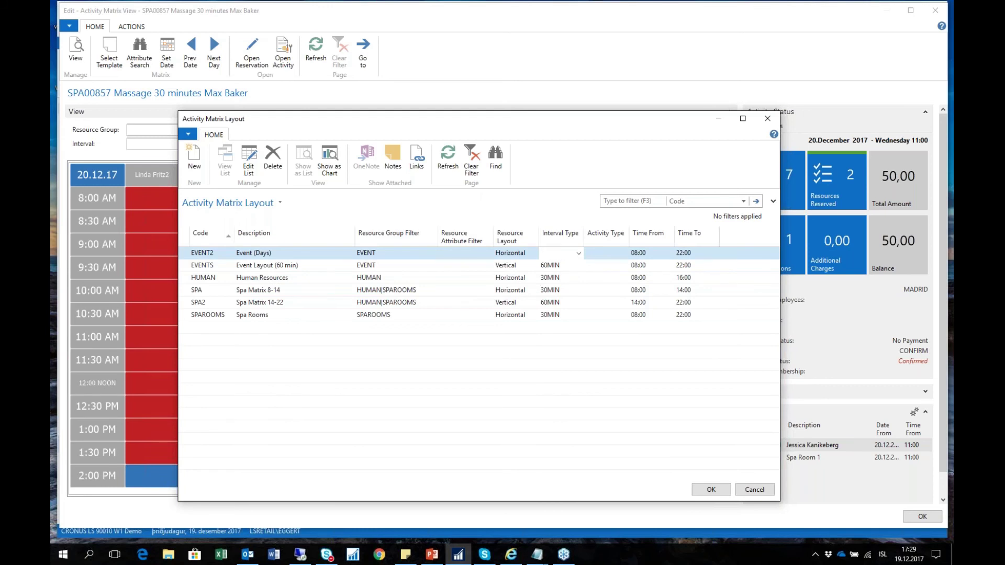
click(648, 254)
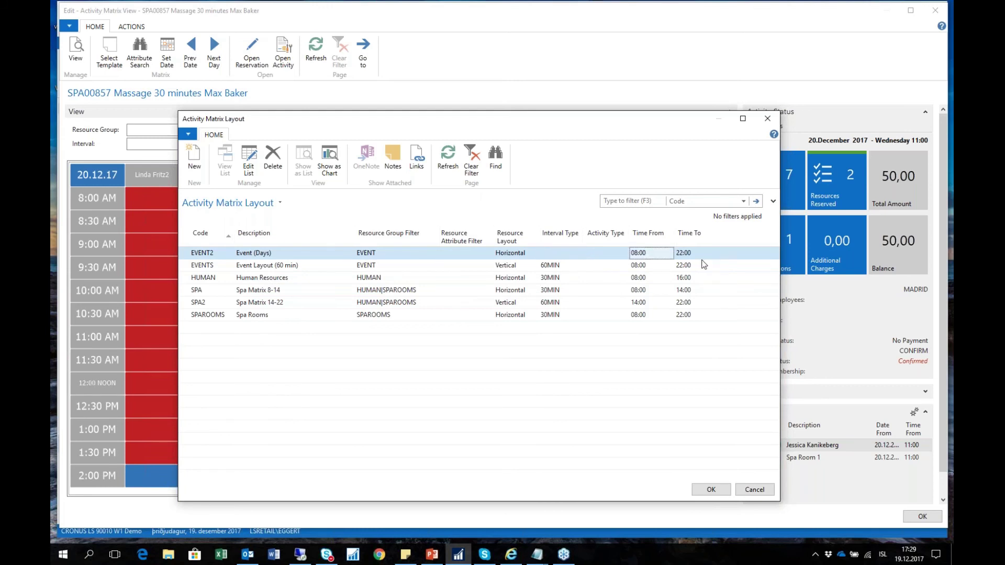
click(696, 256)
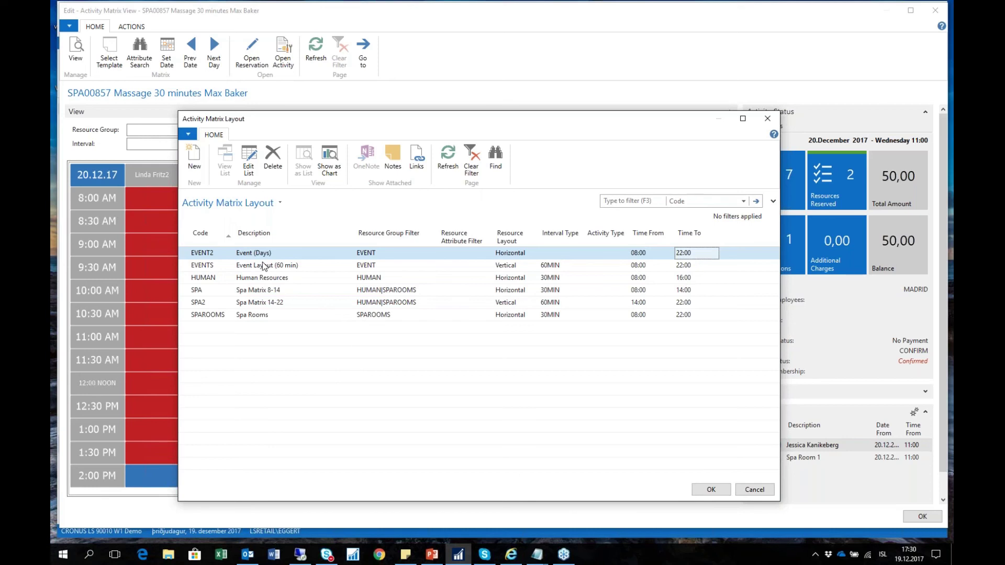
click(718, 490)
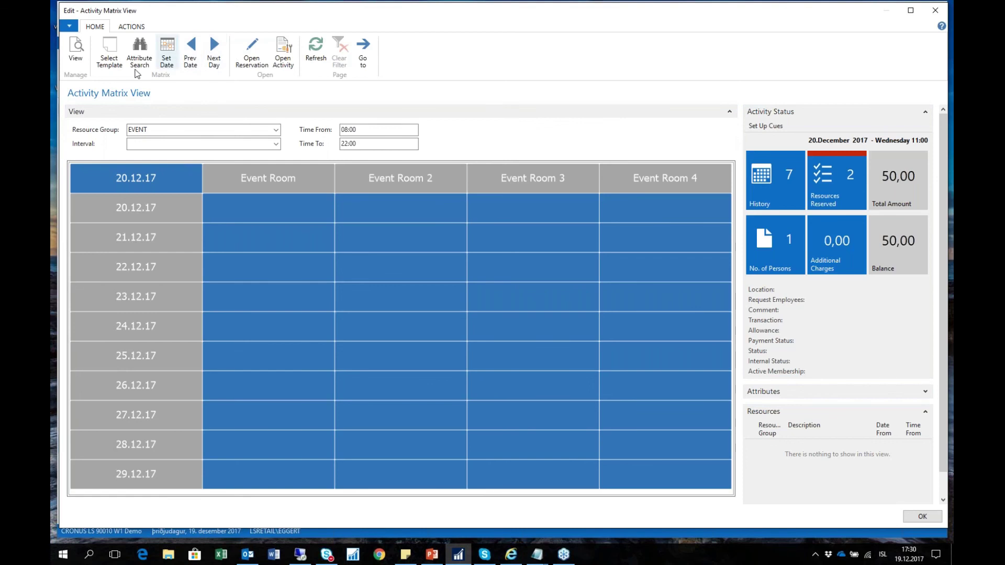
- Switch the matrix to the Event Layout (60 min) template, look over the event rooms and close the matrix view
click(120, 61)
click(241, 267)
click(711, 490)
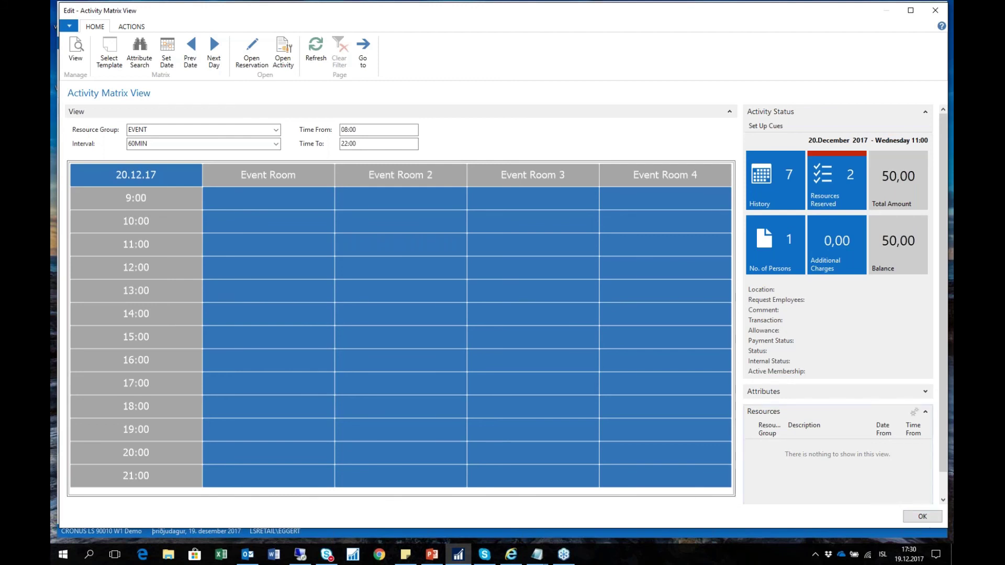
click(922, 517)
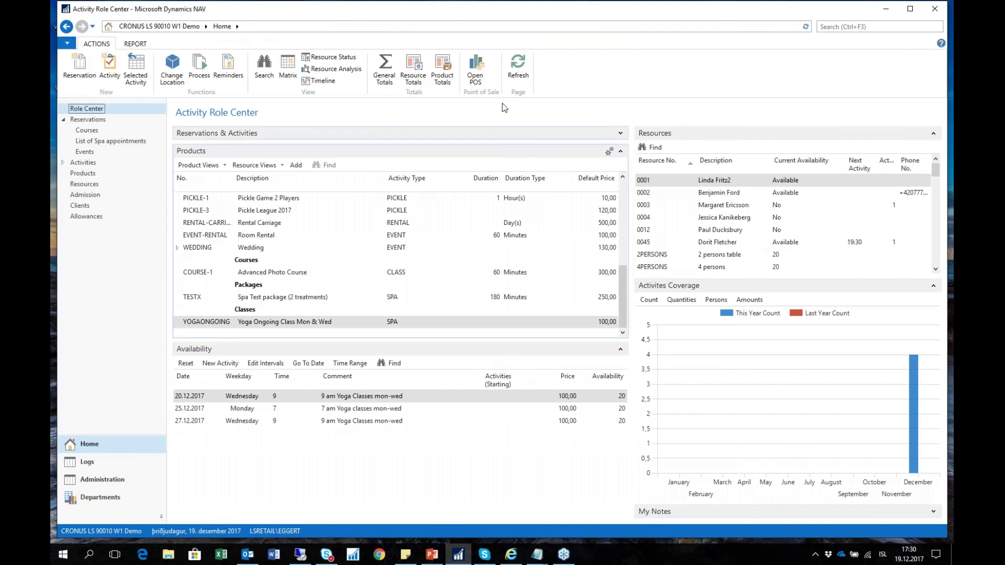
- Open the point of sale and log on to reach the sales screen
click(475, 67)
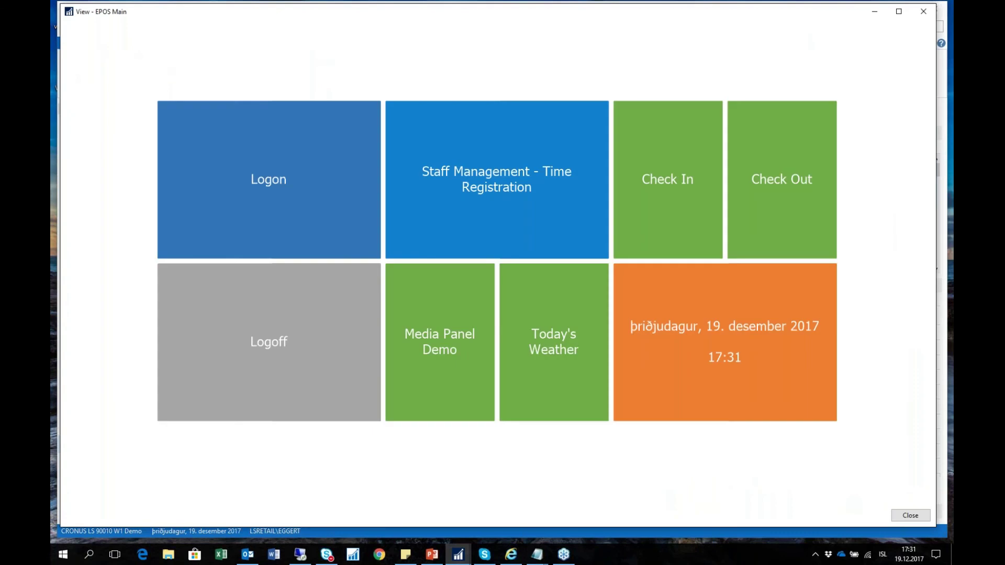
click(269, 210)
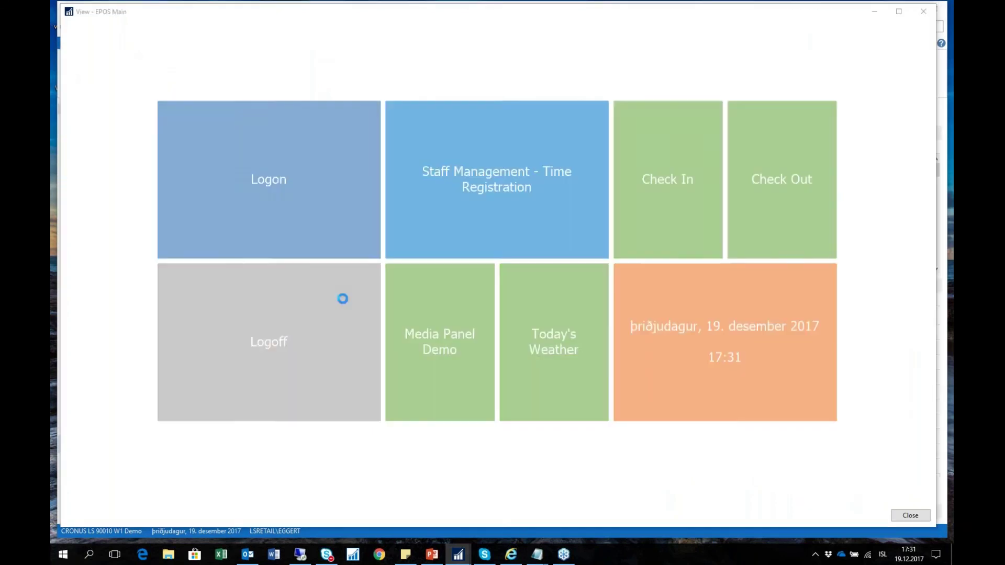
click(630, 270)
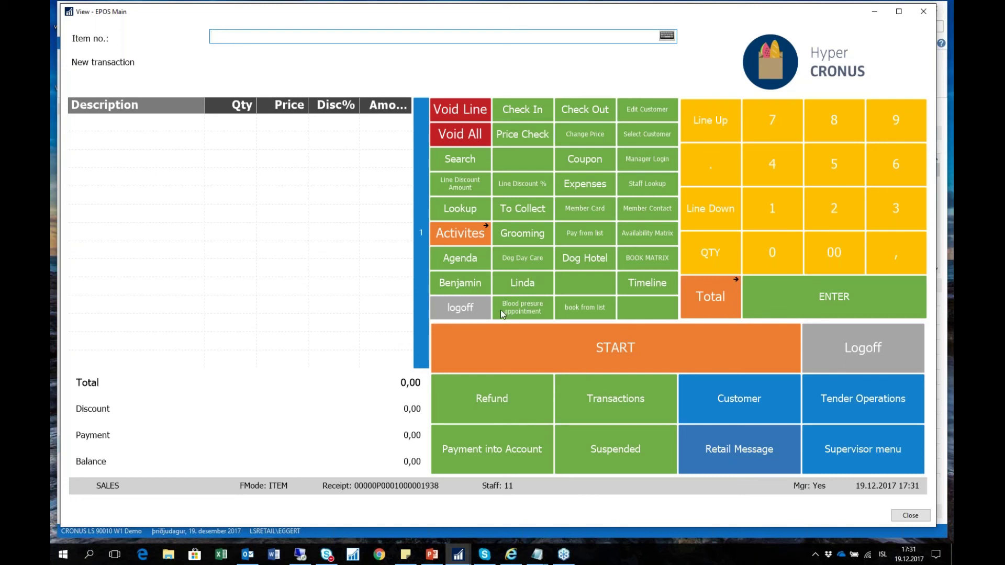
- Start a Massage 30 min sale from the point of sale's activity functions and choose the 10:00 time on 21.12.17
click(459, 233)
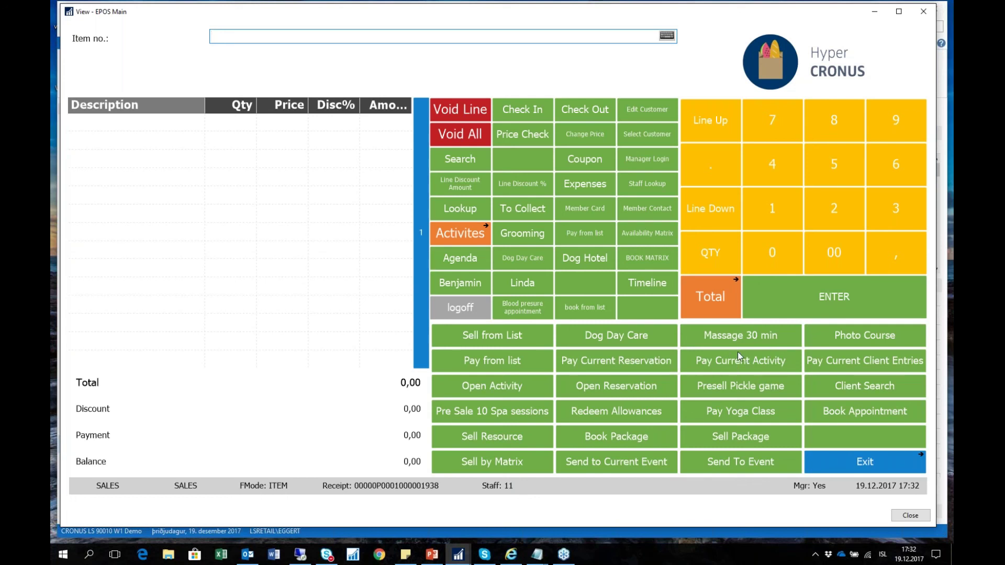
click(737, 334)
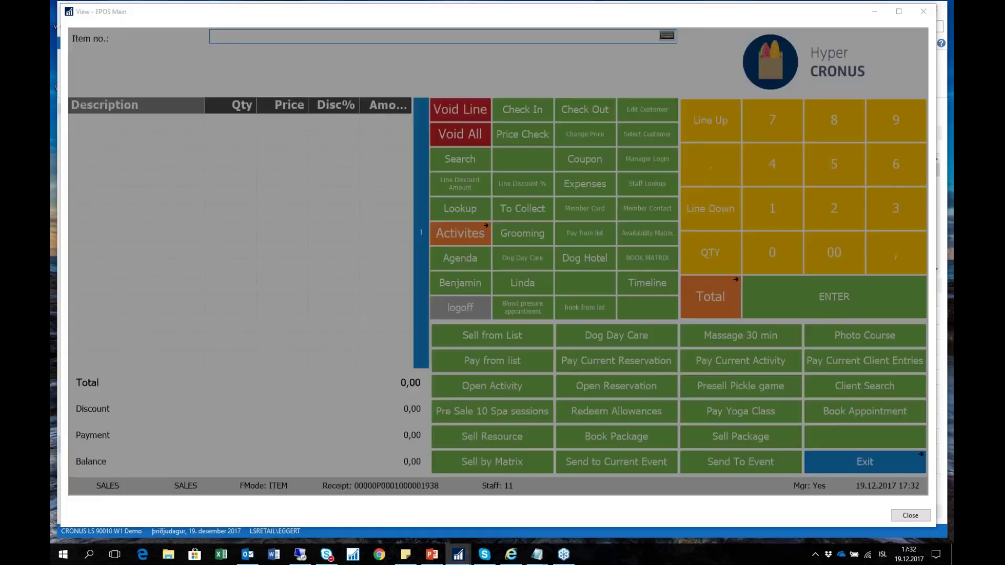
click(512, 360)
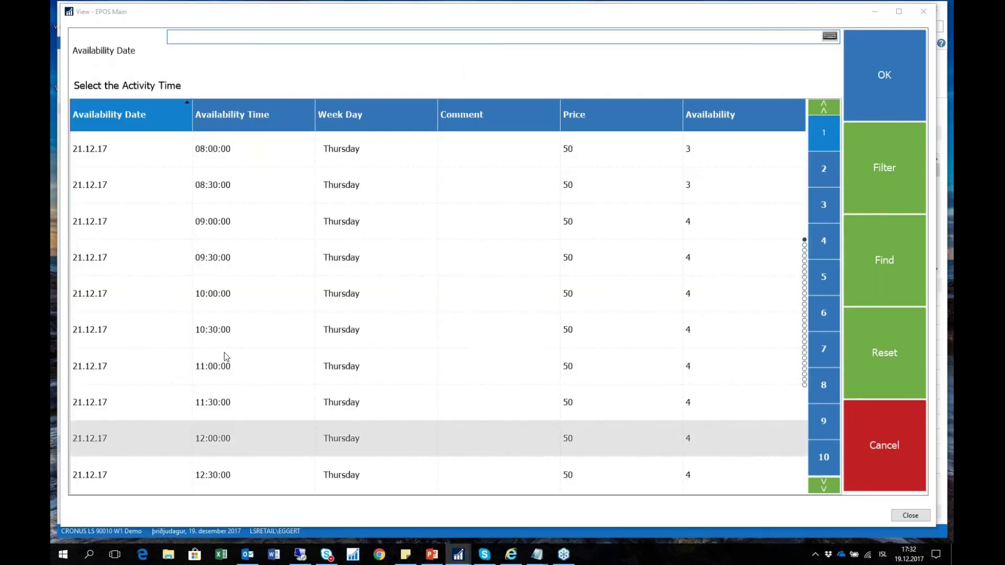
click(128, 295)
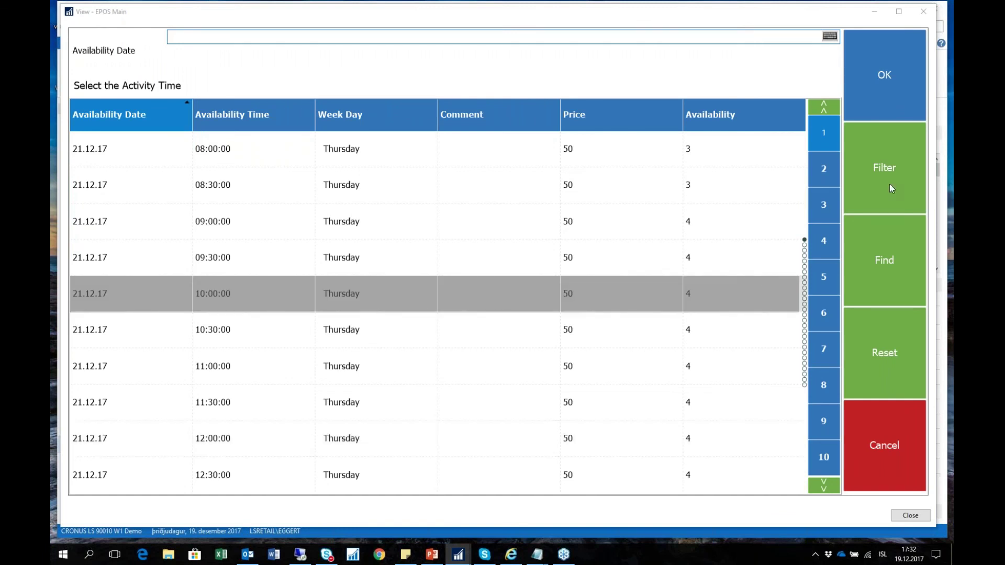
click(890, 86)
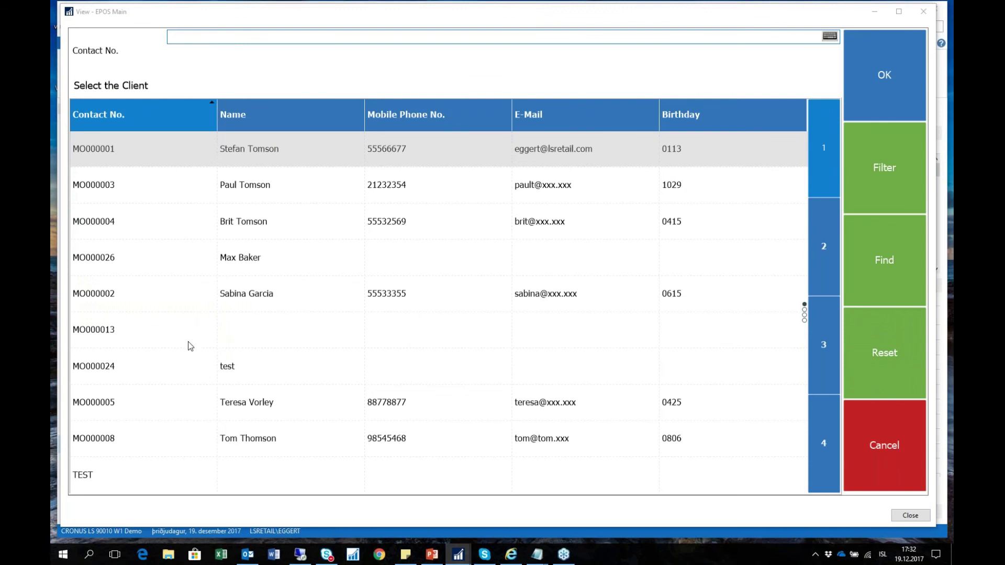
- Assign the ninth client in the list to the massage and acknowledge the outstanding allowance notice
click(159, 442)
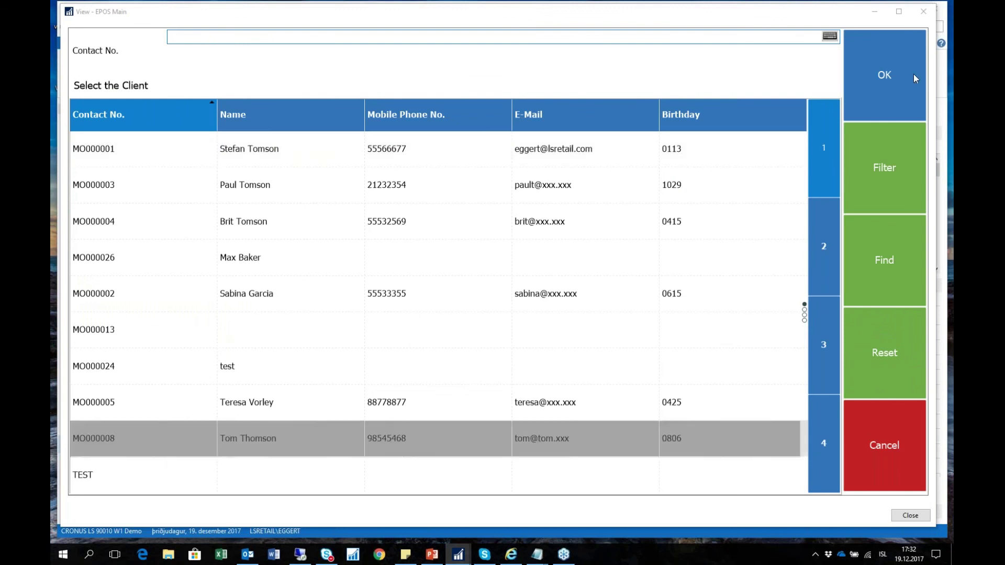
click(885, 78)
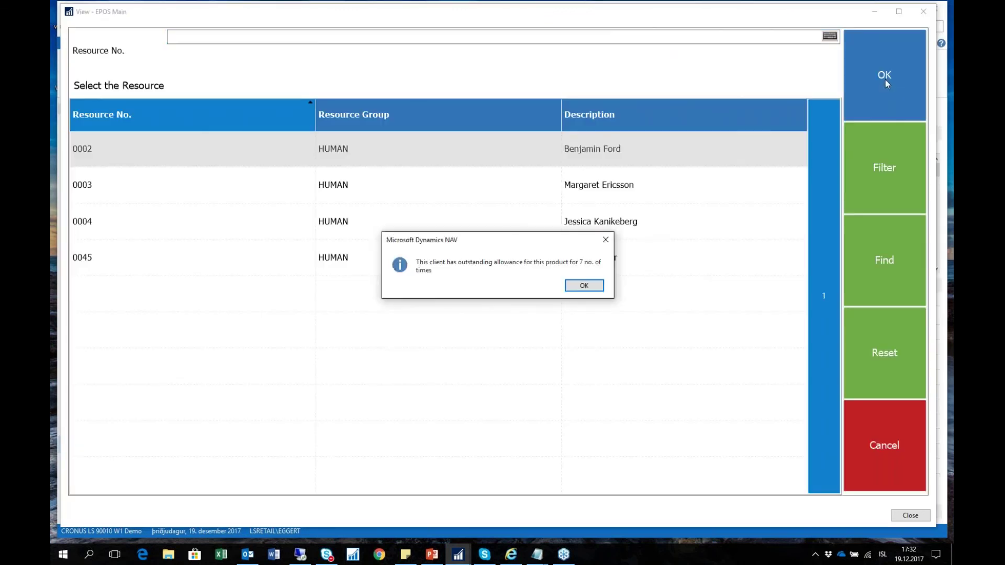
click(587, 288)
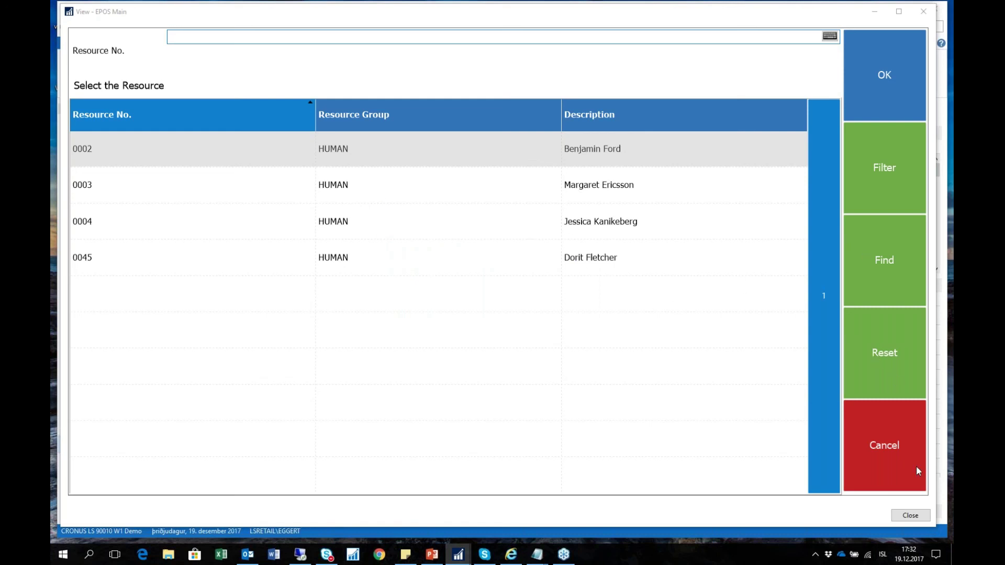
- Cancel the unfinished massage booking and start a new Massage 30 min sale for 12:00 on 20.12.17
click(881, 444)
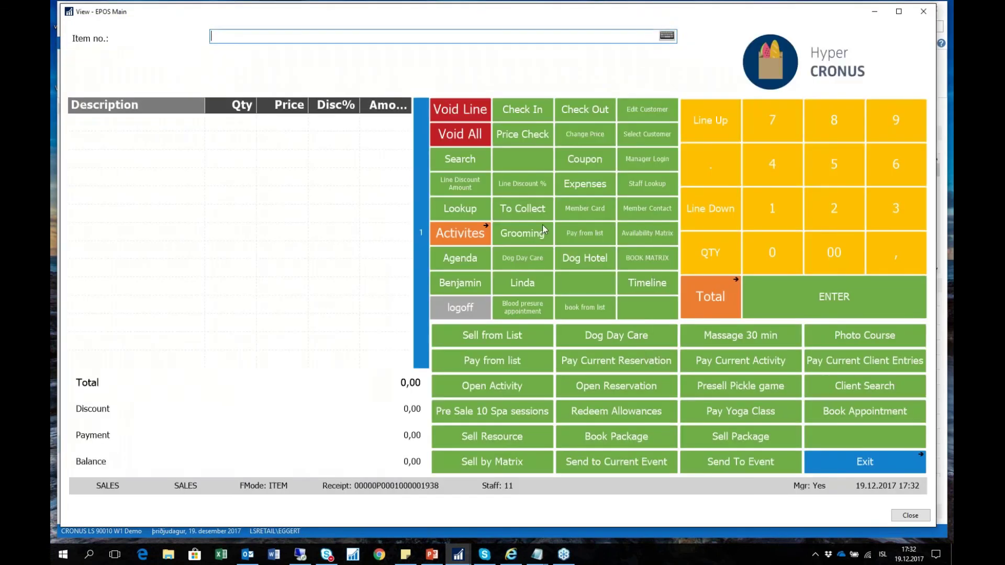
click(715, 343)
click(471, 287)
click(509, 364)
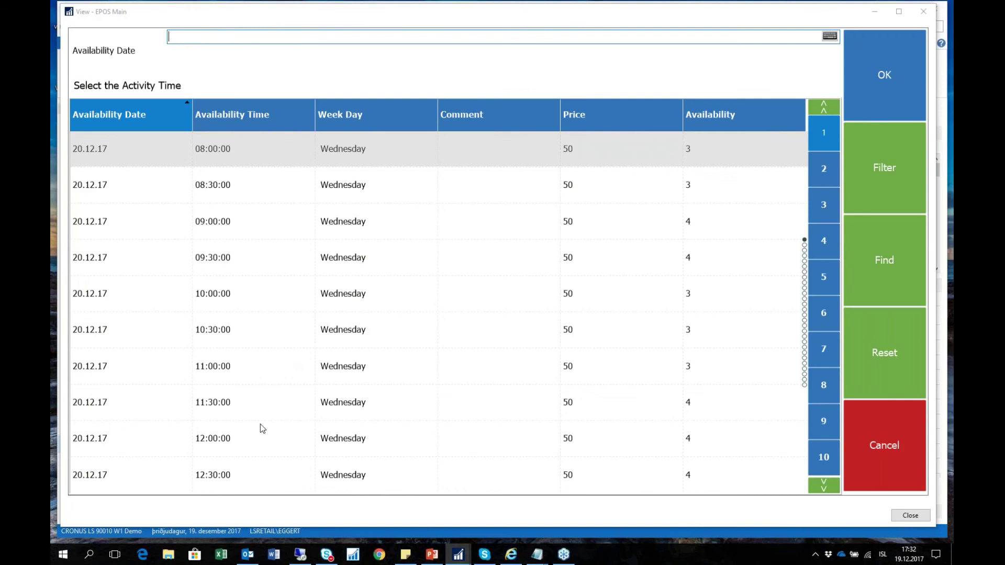
click(274, 436)
click(899, 98)
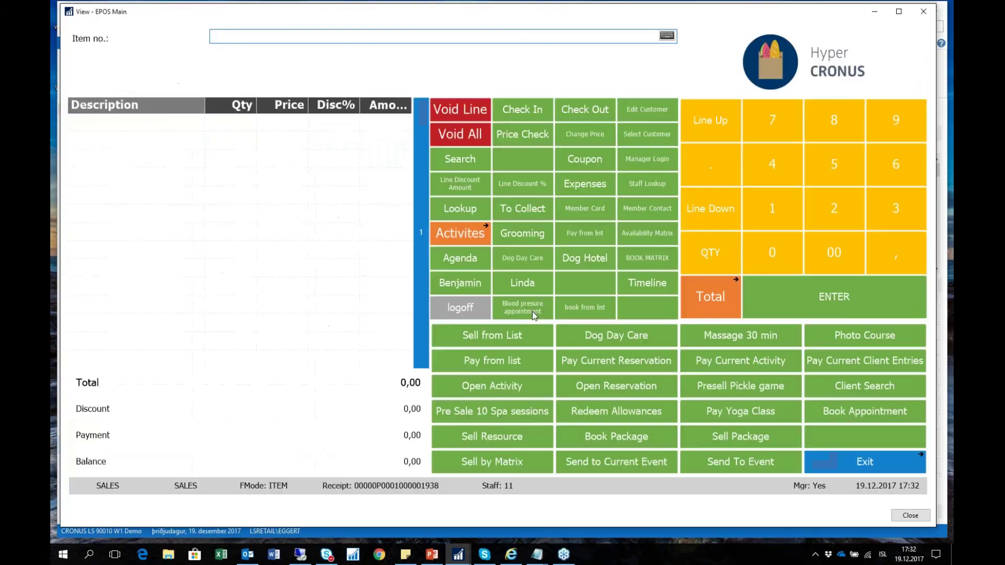
- Assign the fifth client in the list and resource 0003 to the 12:00 massage
key(Down)
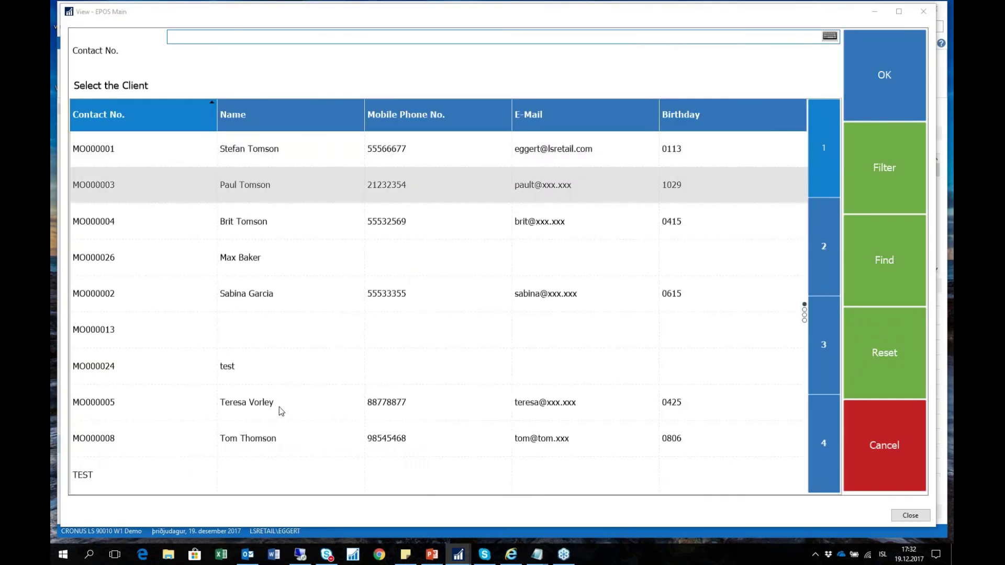
click(140, 292)
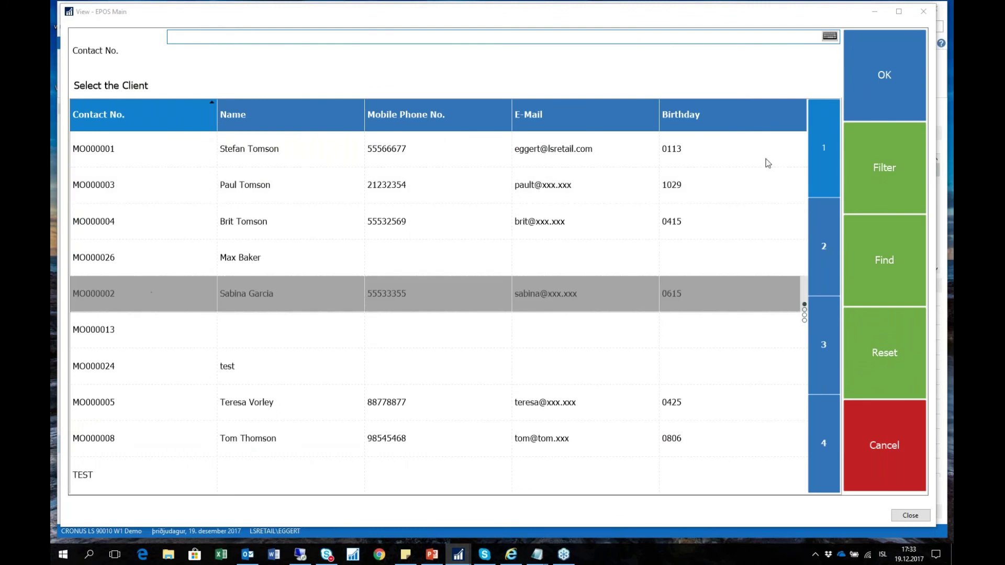
click(879, 93)
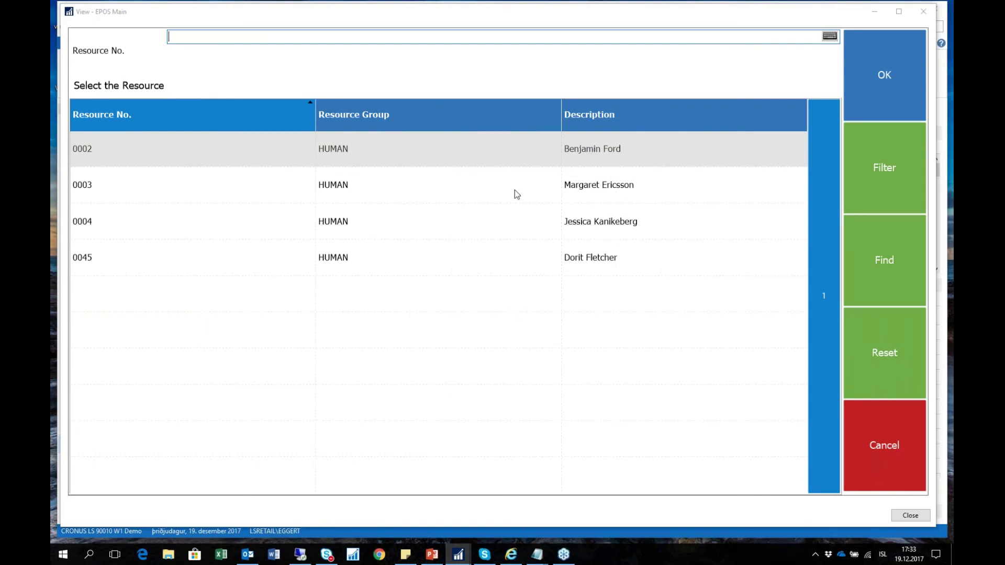
click(390, 196)
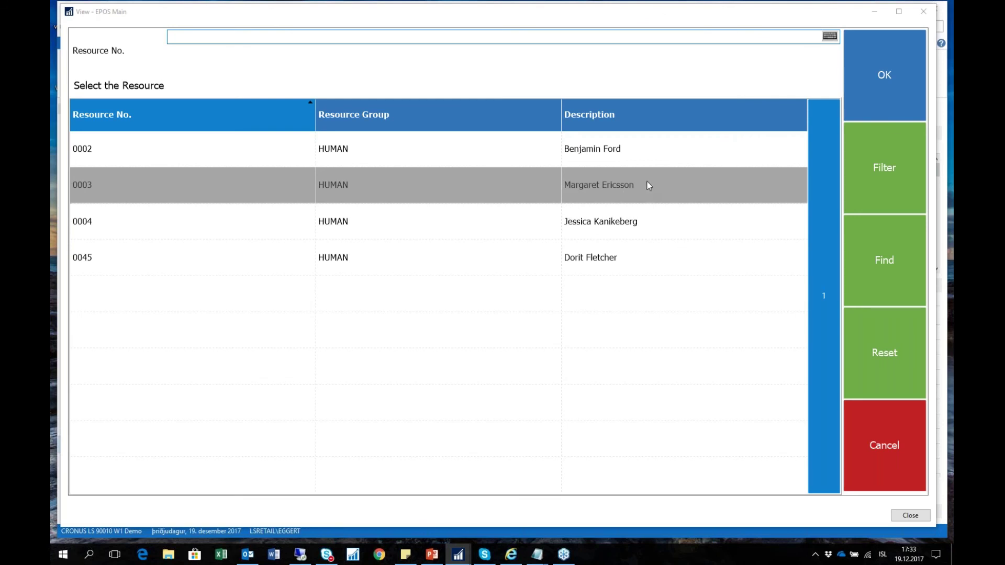
click(885, 81)
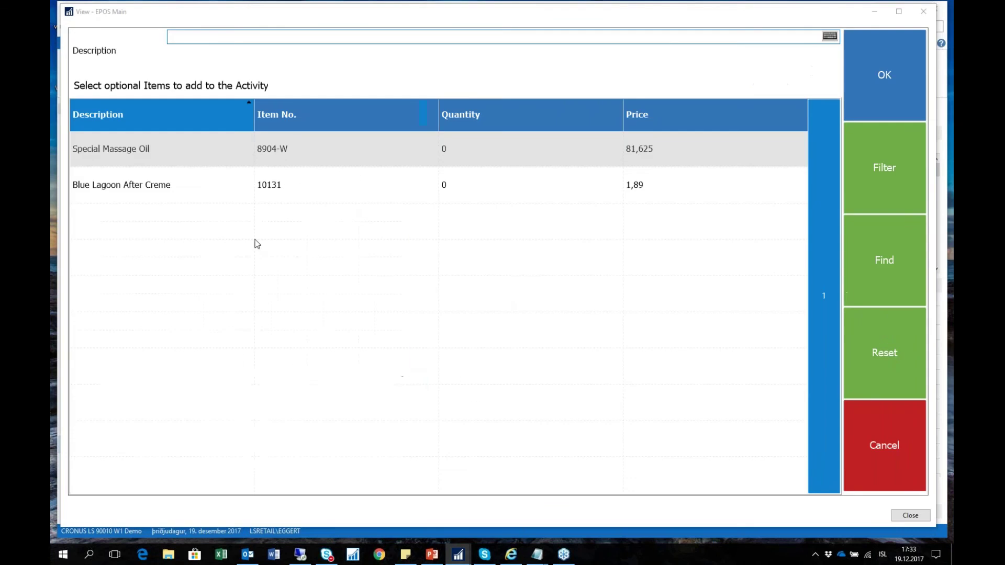
- Add Special Massage Oil and Blue Lagoon After Creme as optional items and bring the massage into the sale
click(329, 165)
click(332, 180)
click(895, 99)
click(778, 360)
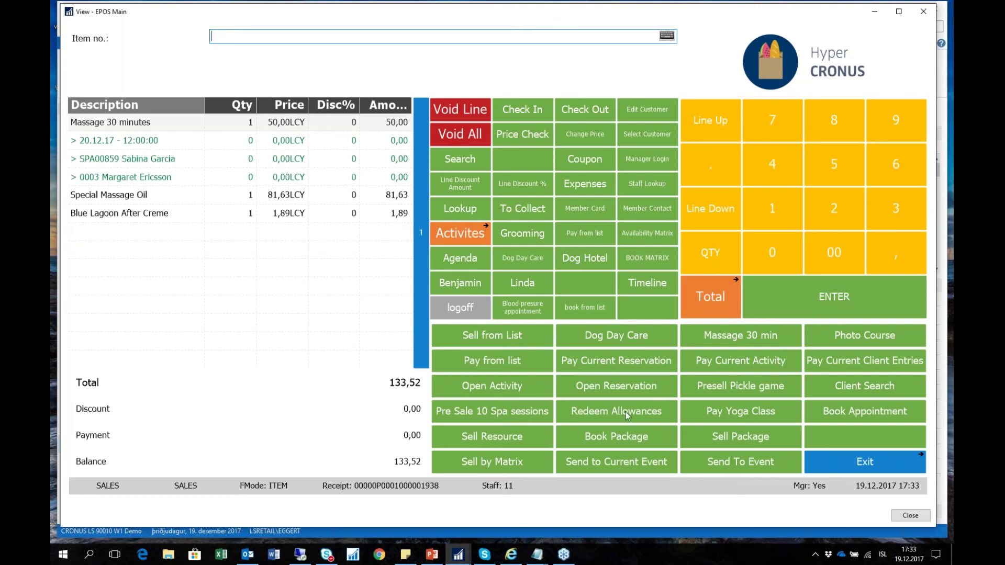
- Review the activity card of the sold massage, close it, and pay the full sale balance in cash
click(473, 384)
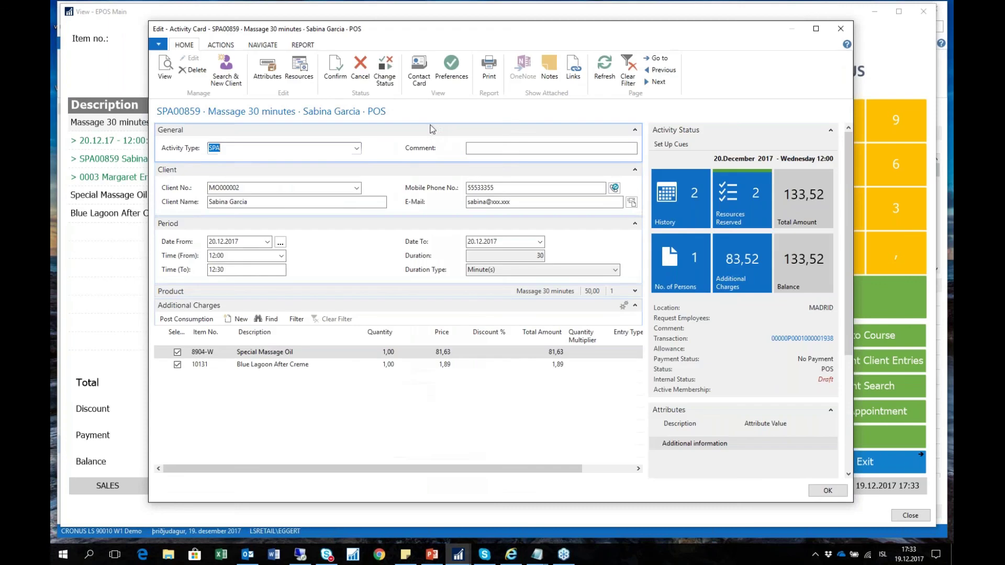
click(829, 491)
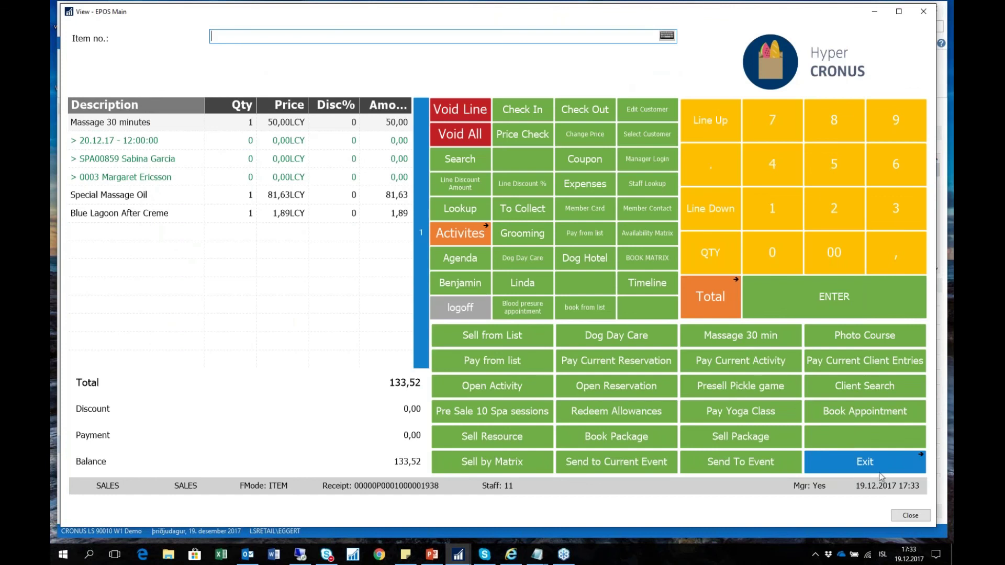
click(725, 290)
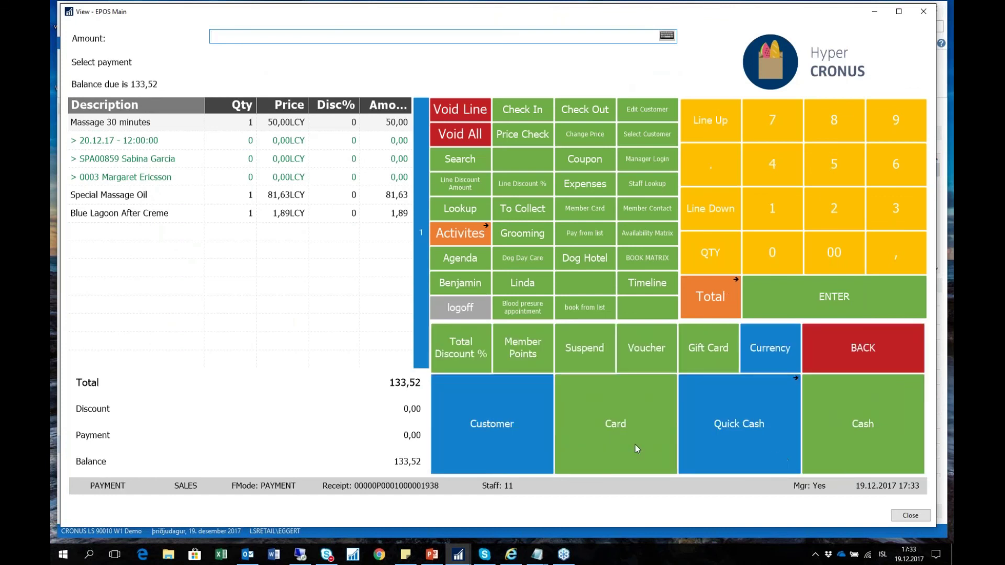
click(888, 454)
click(599, 234)
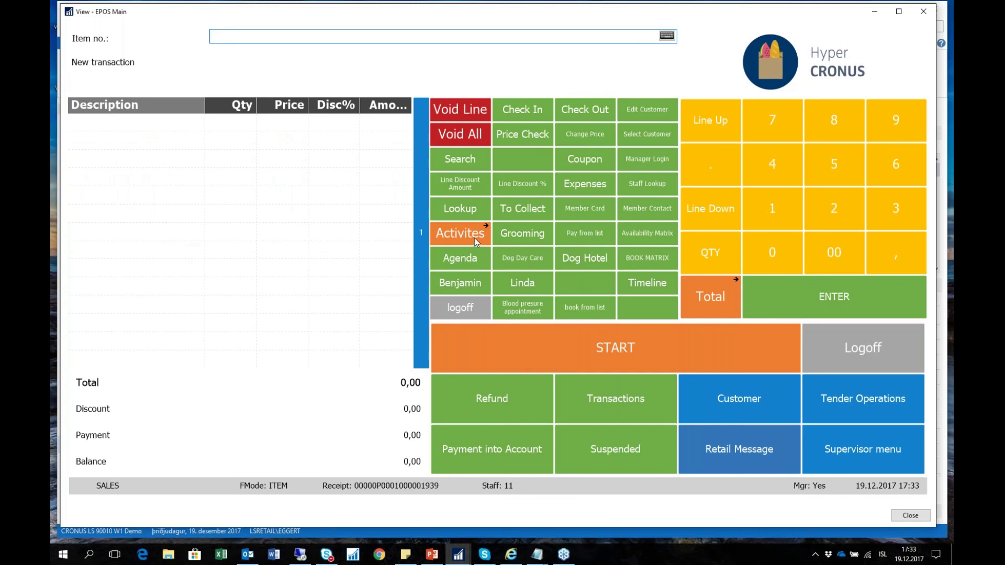
- Start a new sale, use the shortcut for staff resource 0001 and choose the MASSAGE30 activity product
click(557, 354)
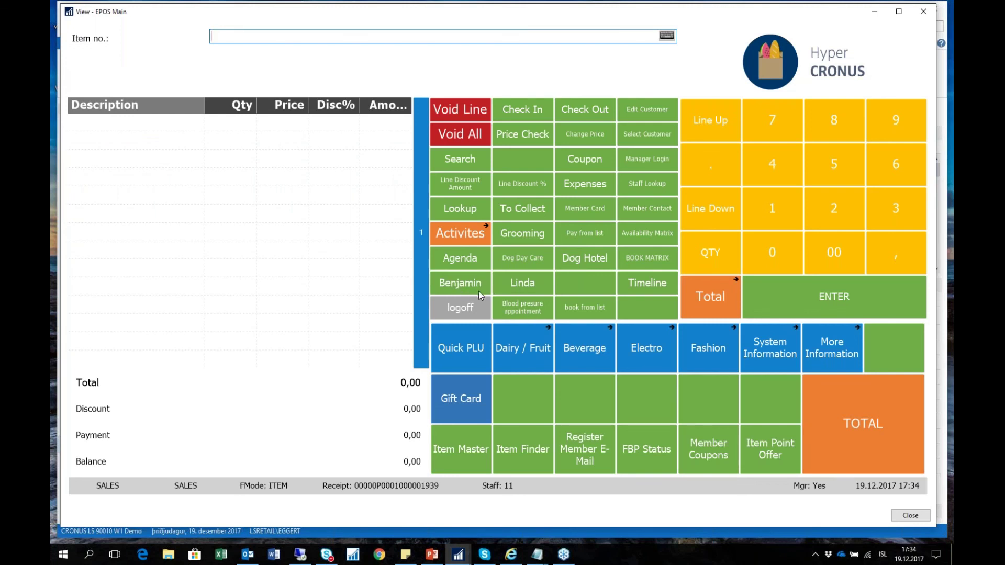
click(522, 283)
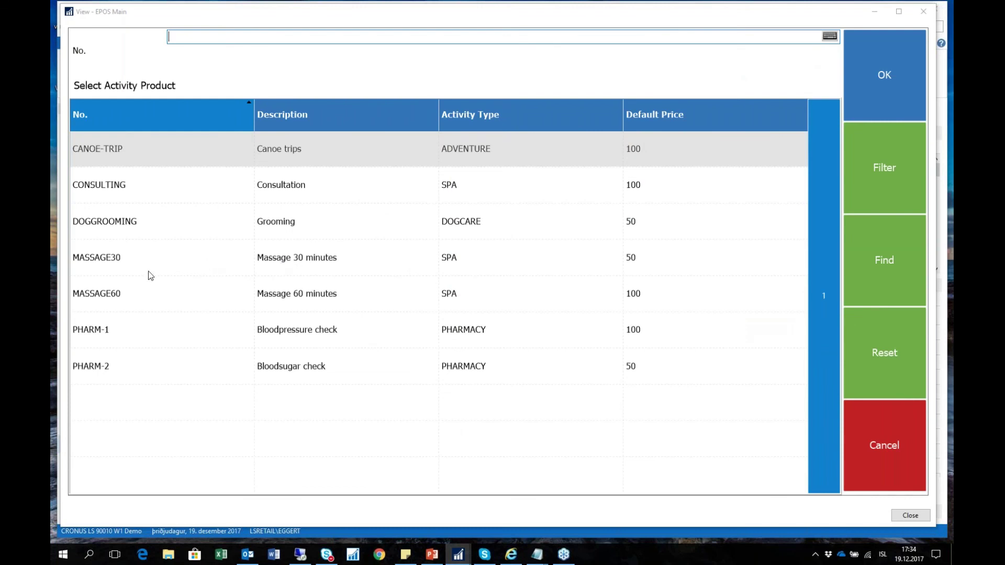
click(217, 264)
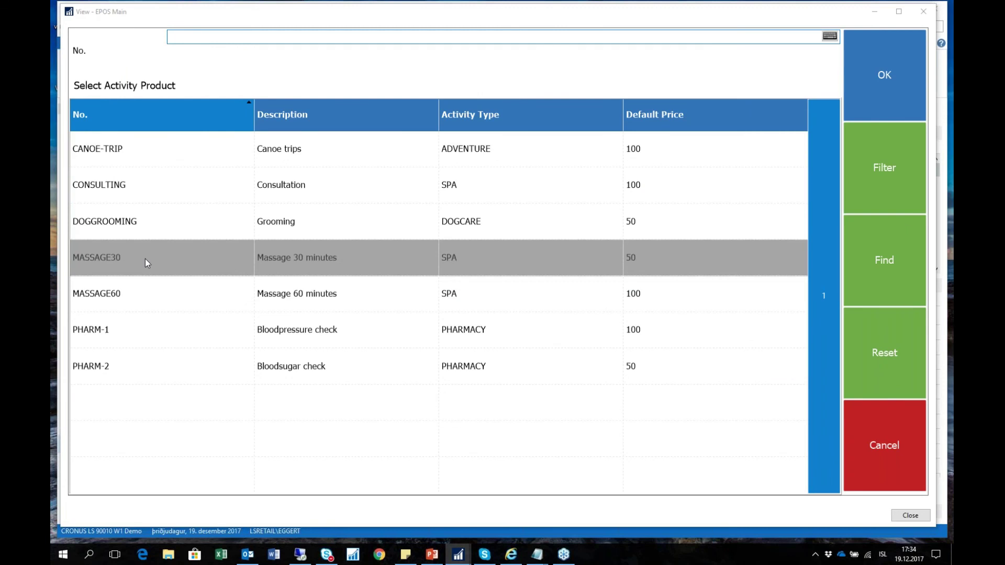
click(896, 113)
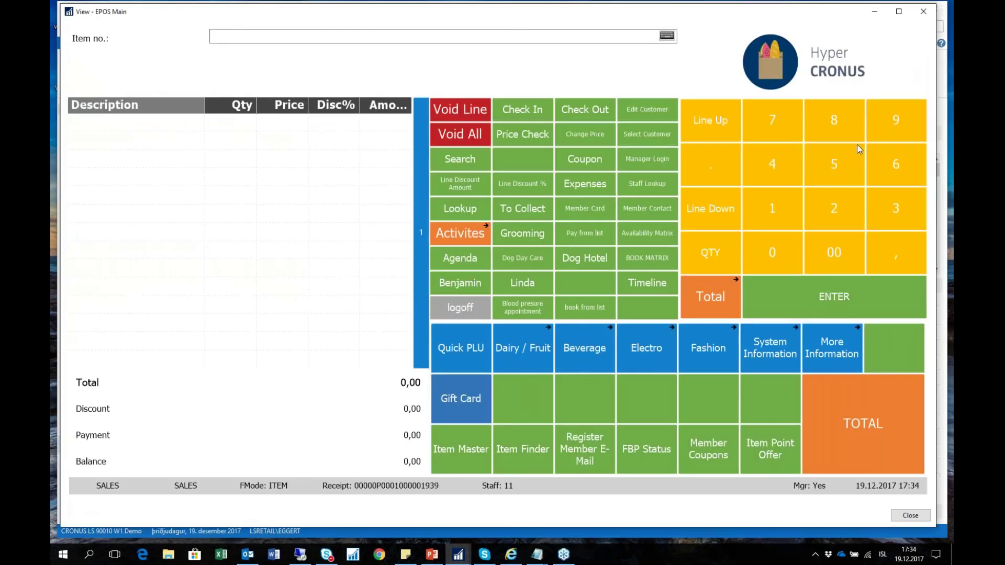
click(504, 361)
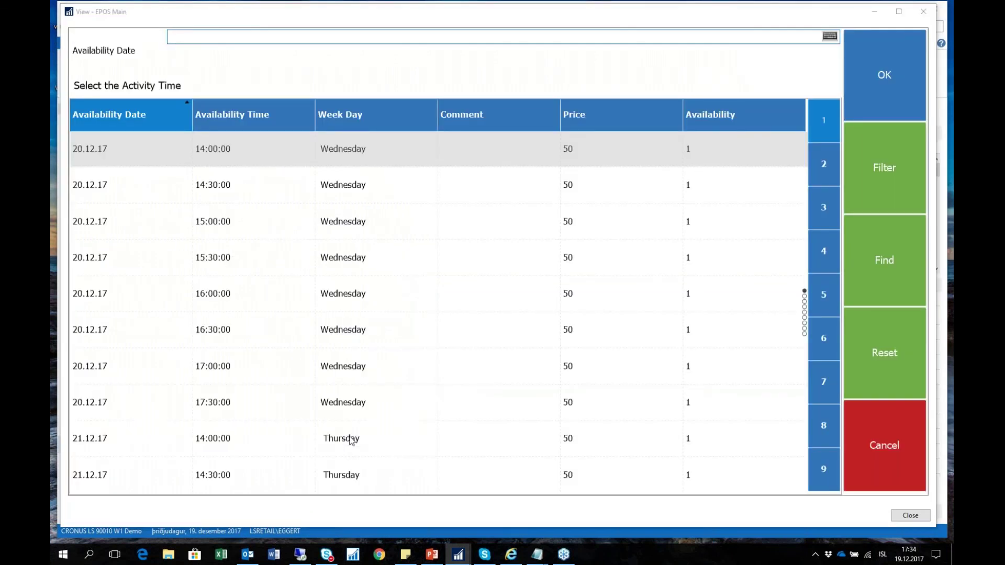
- Choose the 17:00 time on 20.12.17 for the massage with resource 0001
key(Down)
key(Down)
key(Down)
key(Down)
click(227, 370)
click(888, 76)
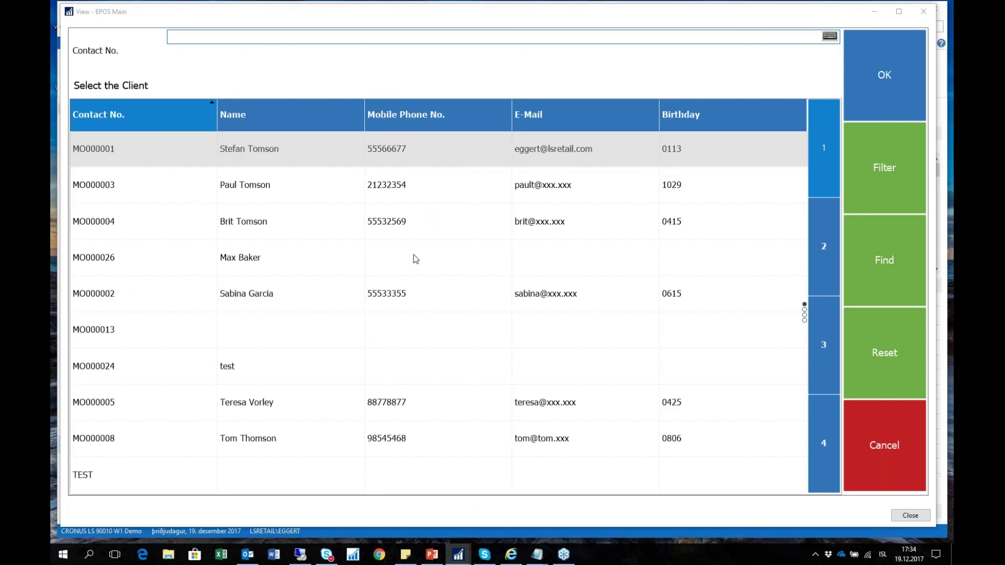
- Assign the ninth client in the list to the 17:00 massage and acknowledge the outstanding allowance notice
key(Down)
key(Down)
key(Down)
key(Down)
key(Down)
key(Down)
key(Down)
key(Down)
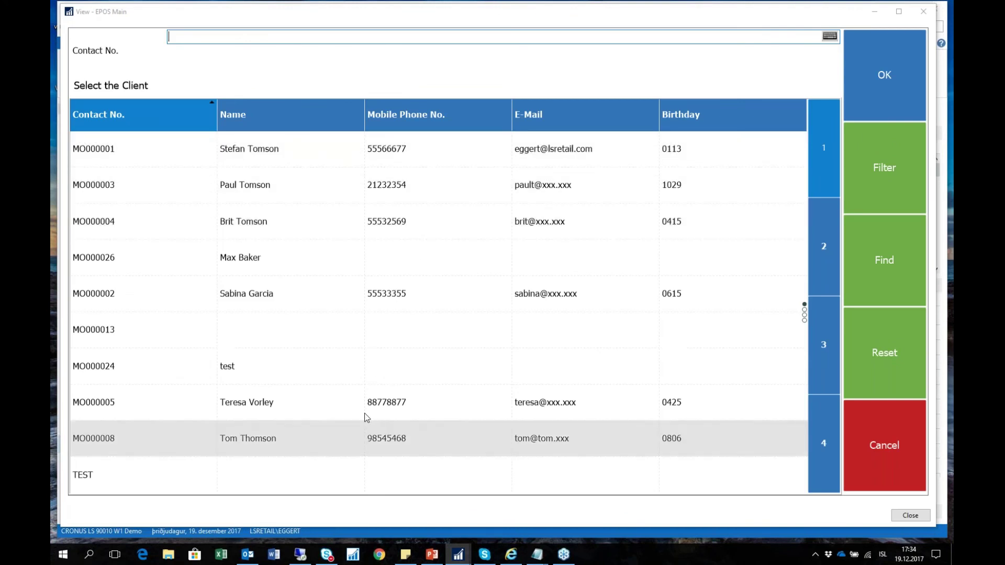
click(284, 410)
click(284, 427)
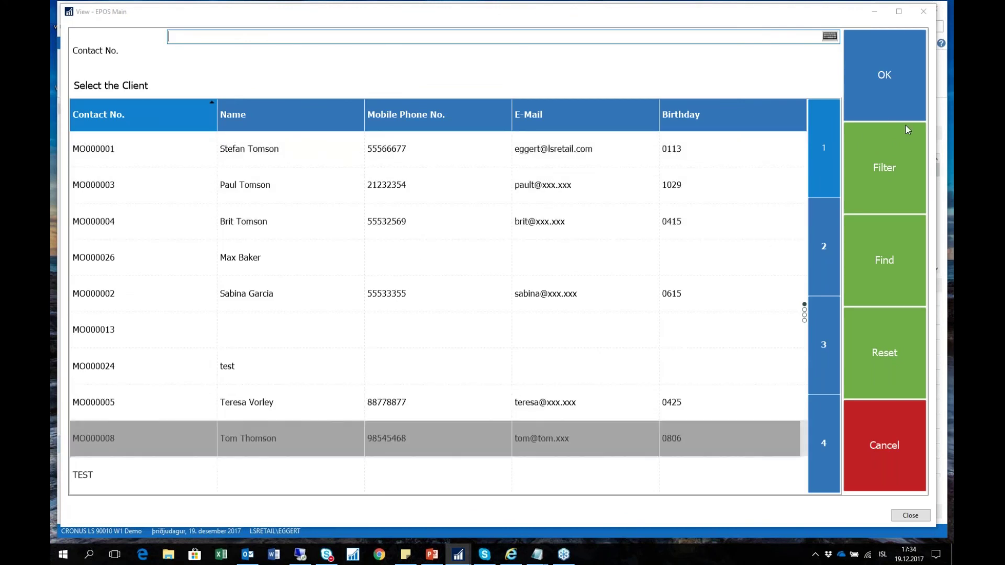
click(913, 84)
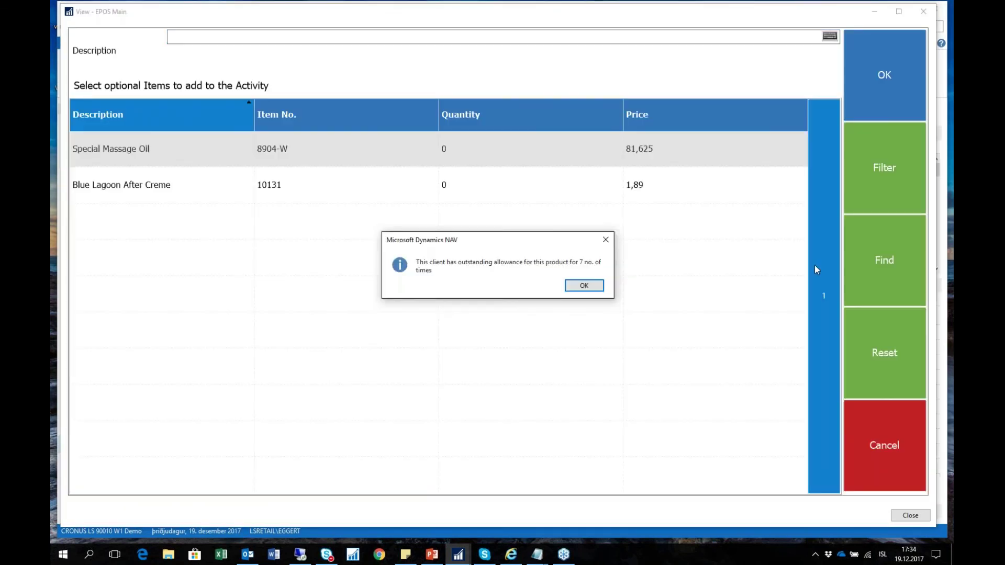
click(573, 286)
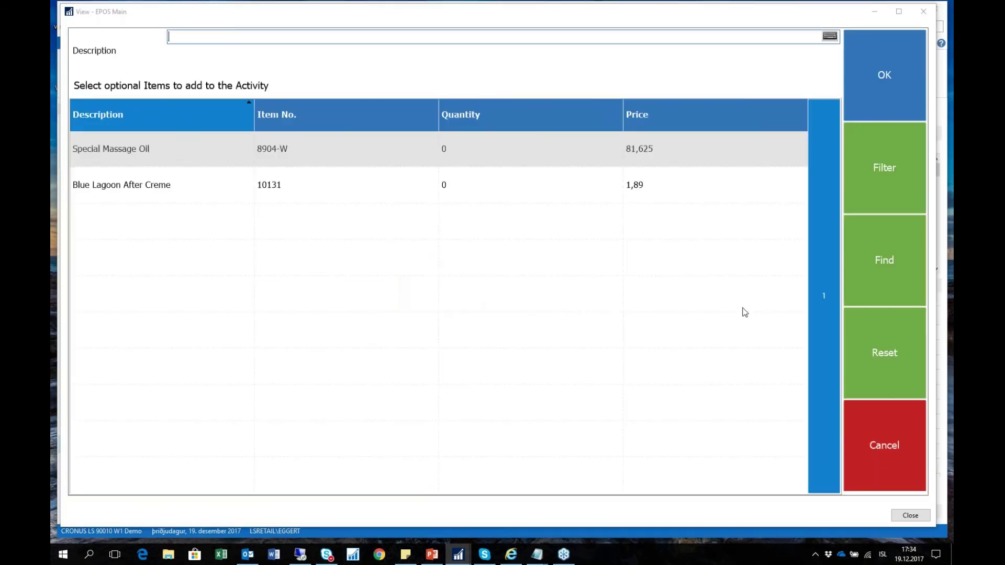
- Add Special Massage Oil to the massage and redeem the client's allowance for the treatment
click(756, 143)
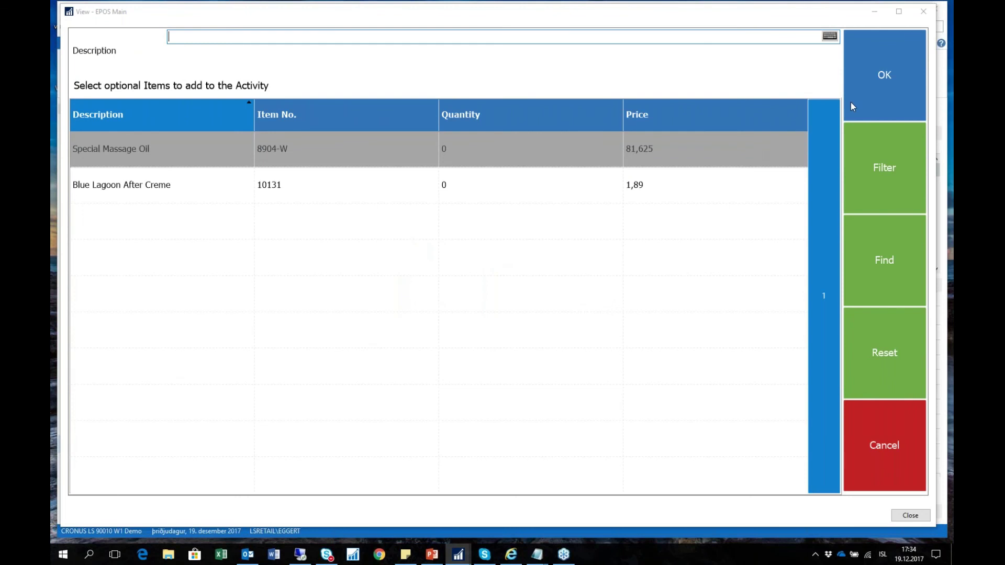
click(869, 93)
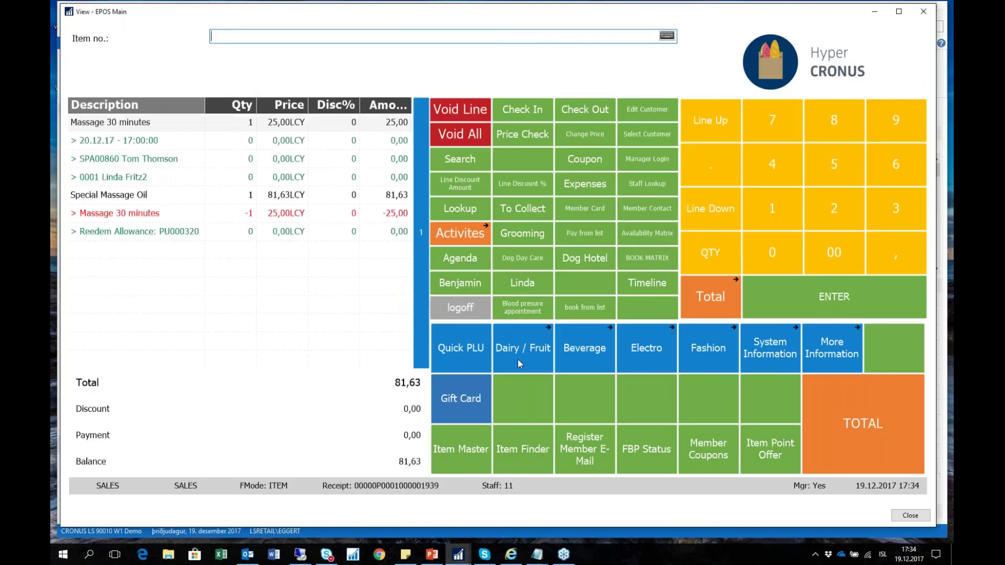
click(480, 284)
- Void the entire massage transaction
click(466, 135)
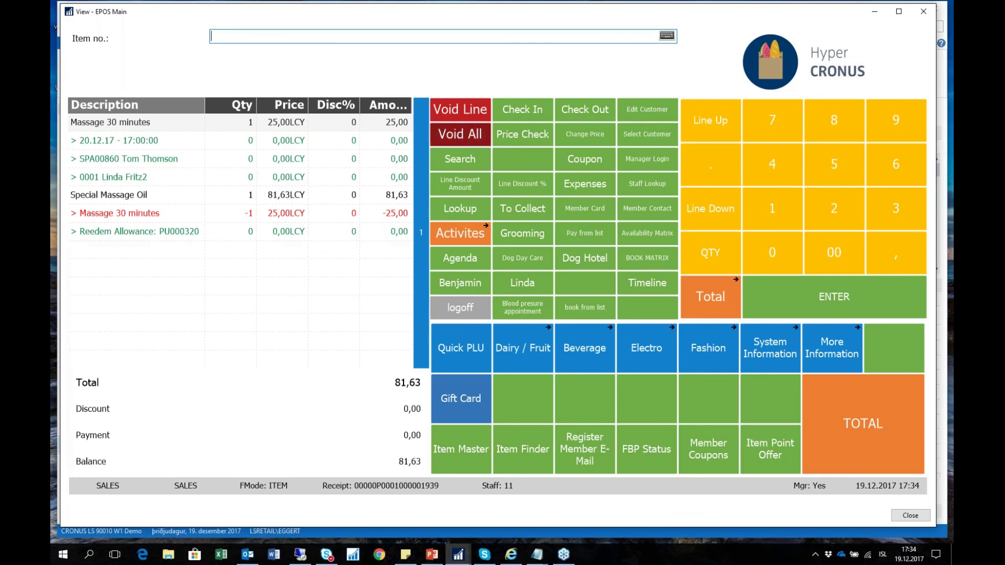
click(441, 320)
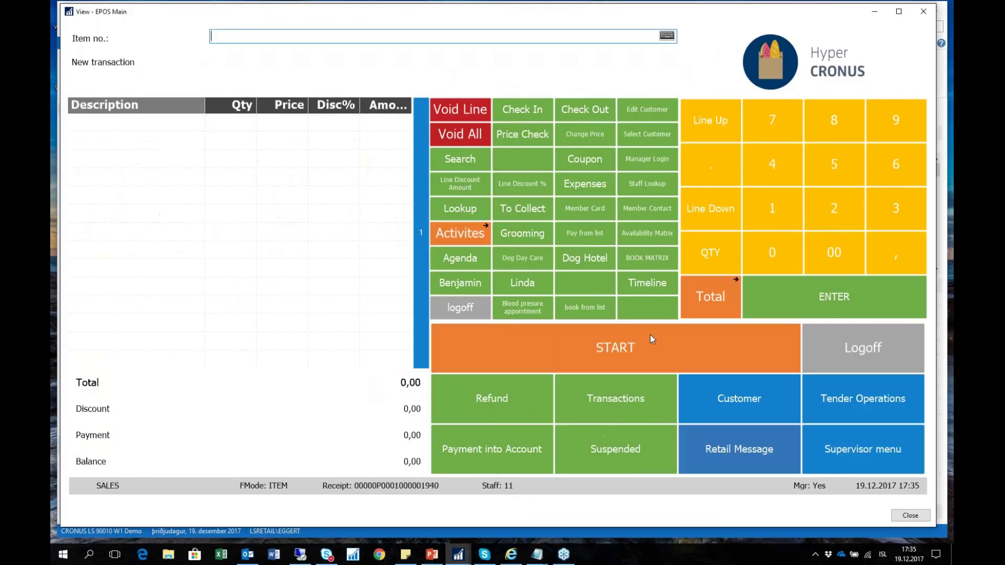
- Start a new sale, open the timeline for 19.12.2017 and look through the day's bookings
click(587, 368)
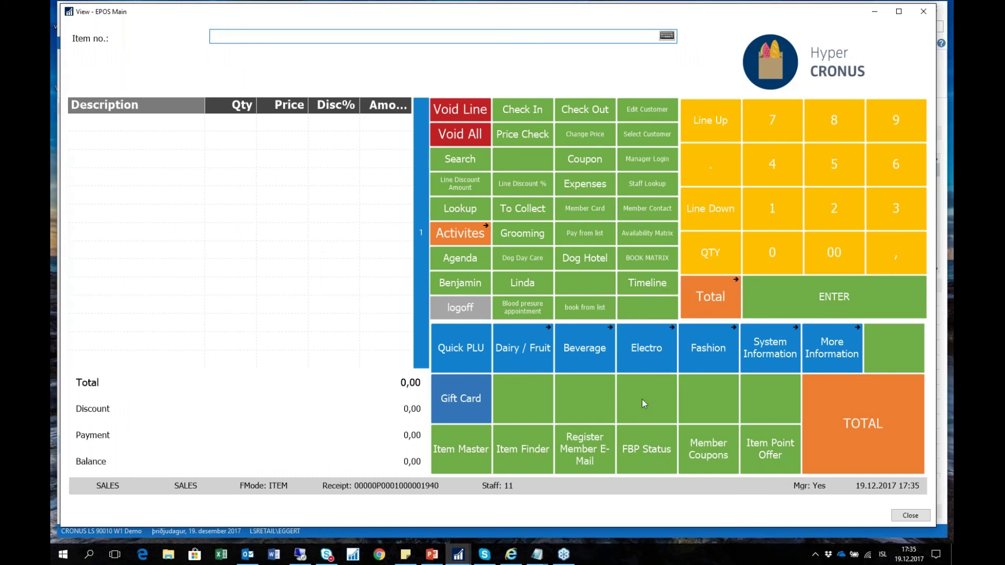
click(637, 282)
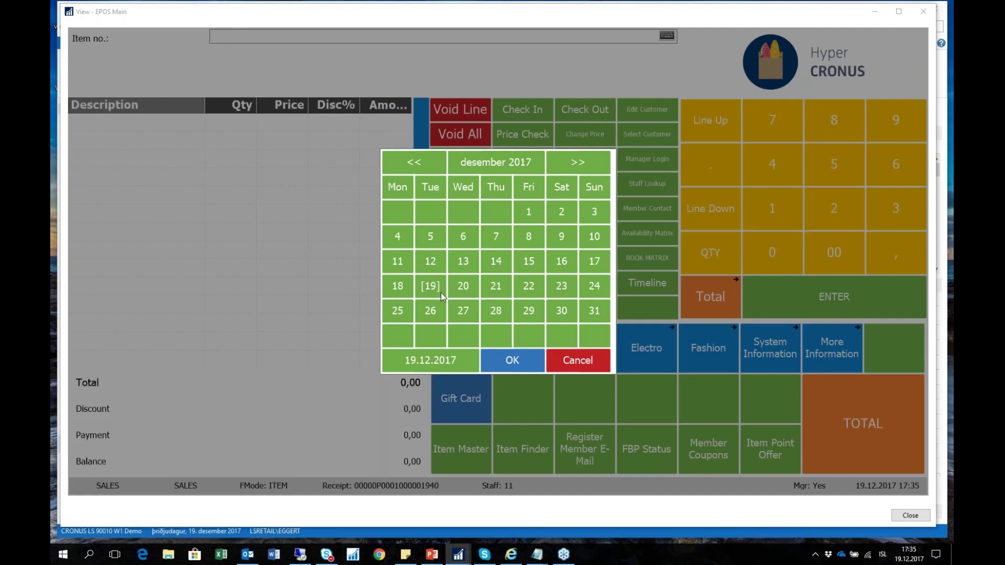
click(511, 369)
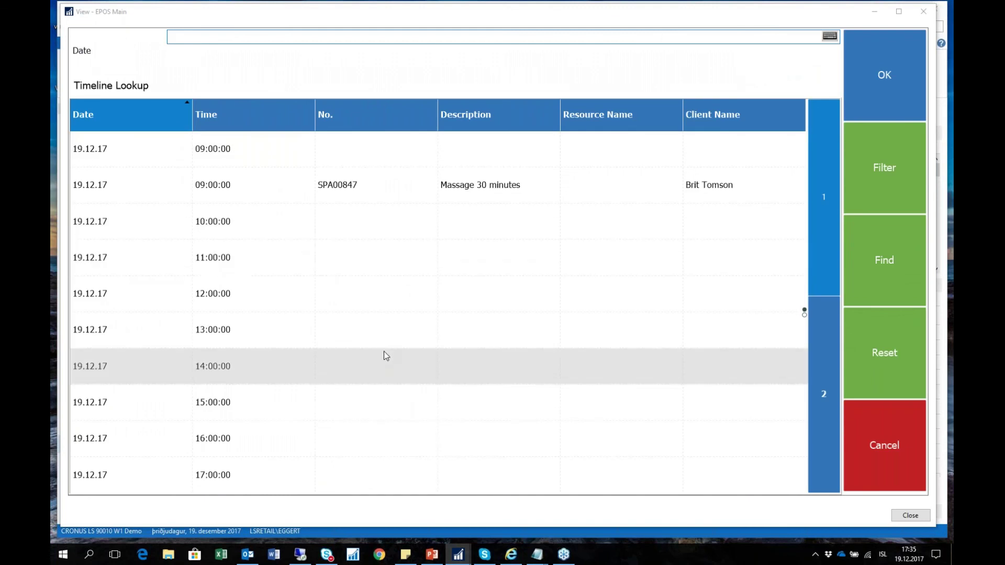
scroll(386, 357, down, 4)
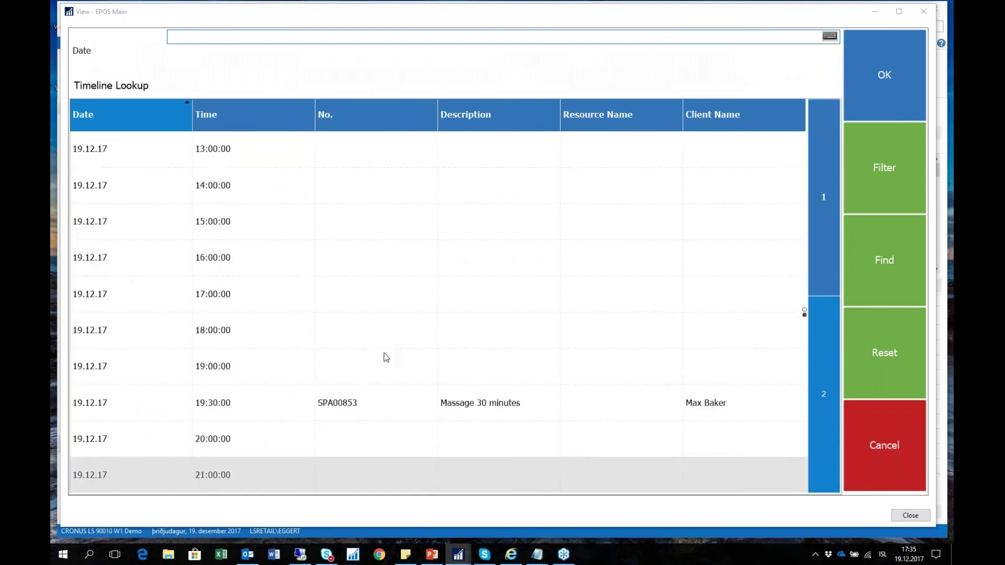
scroll(385, 357, up, 5)
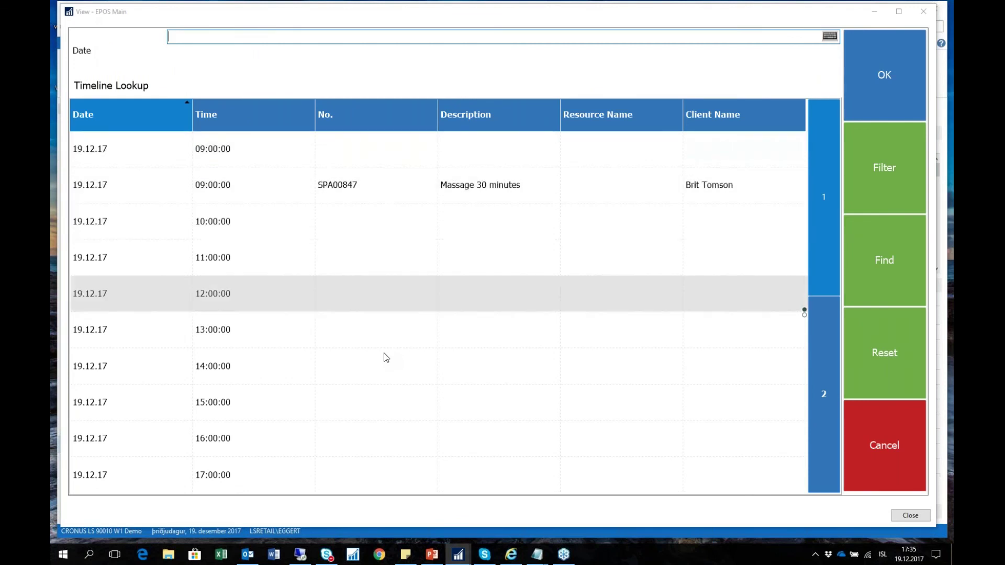
- Open the booked 09:00 Massage 30 minutes entry from the timeline, review its activity card and close it
click(165, 186)
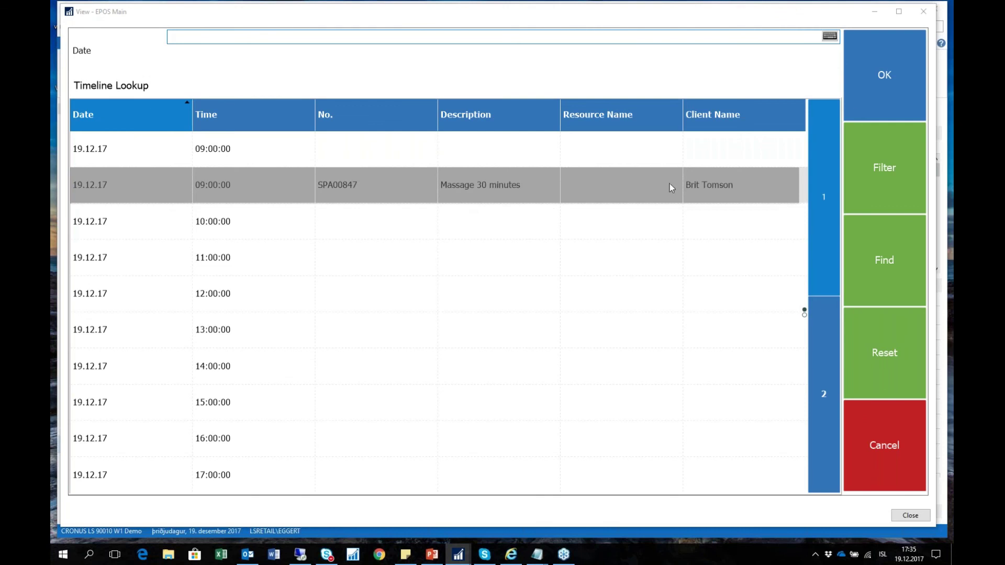
click(850, 109)
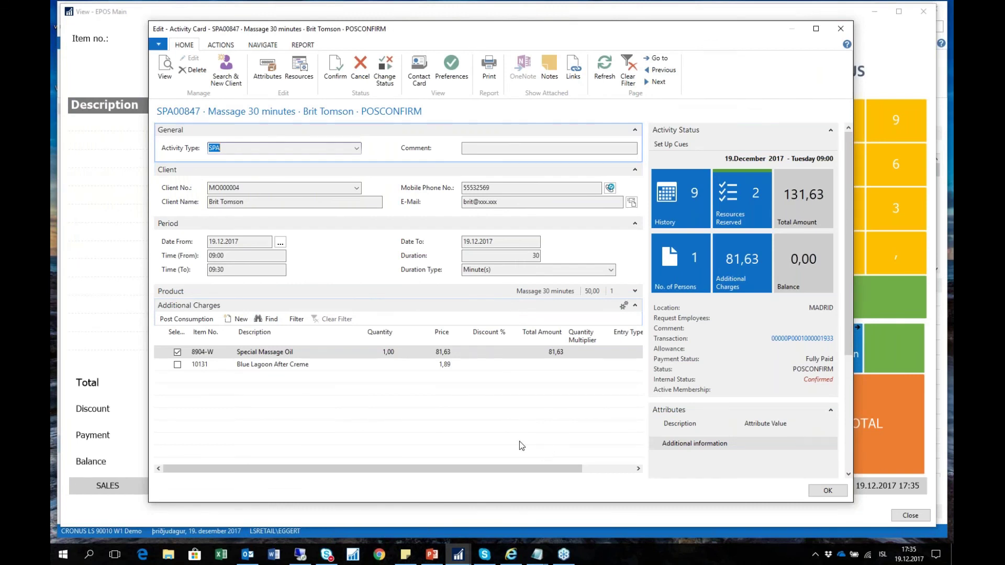
click(832, 493)
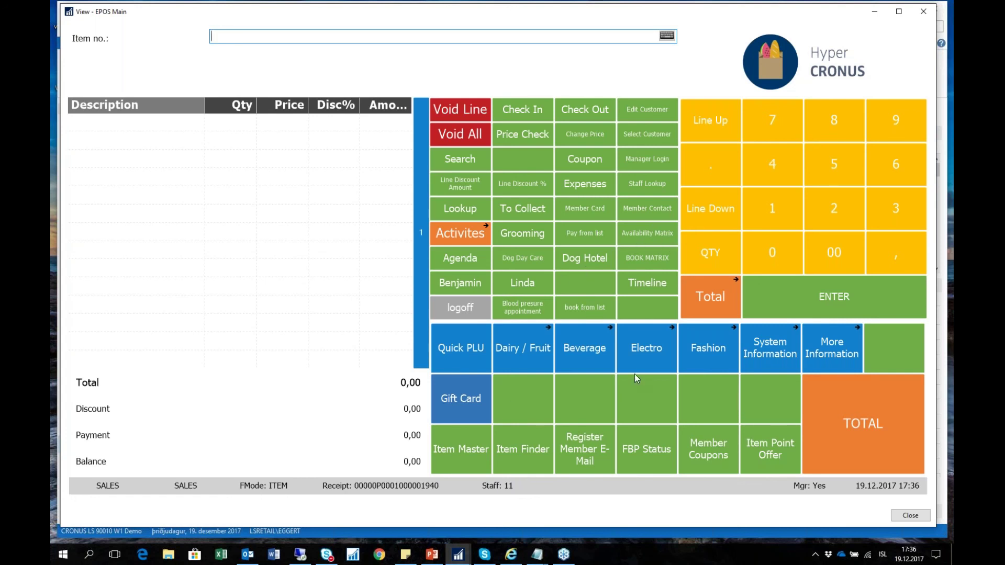
- Open the availability matrix for 20.12.2017, review the activity card of the booked 10:00 Massage 30 minutes entry and close it
click(647, 243)
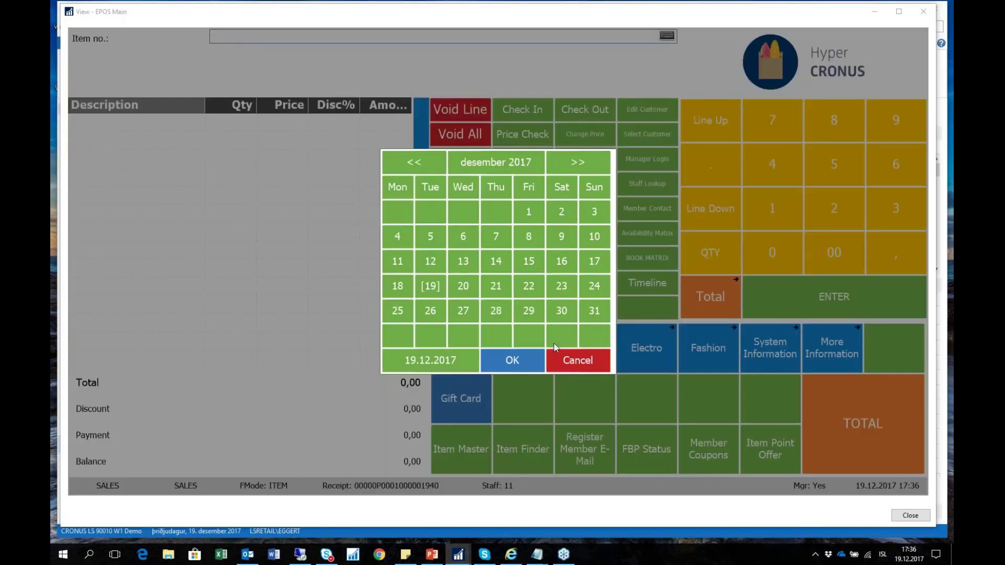
click(500, 369)
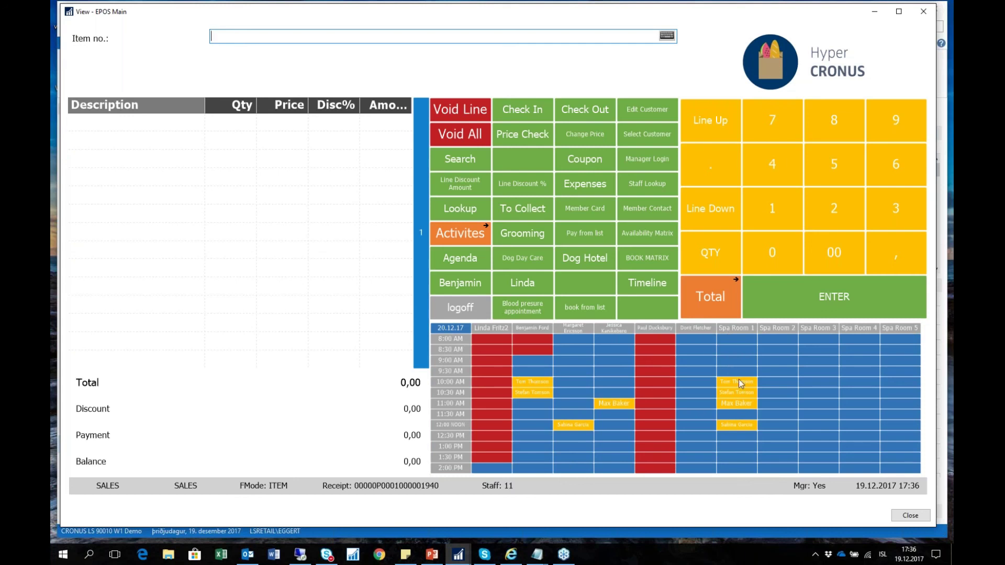
double_click(539, 384)
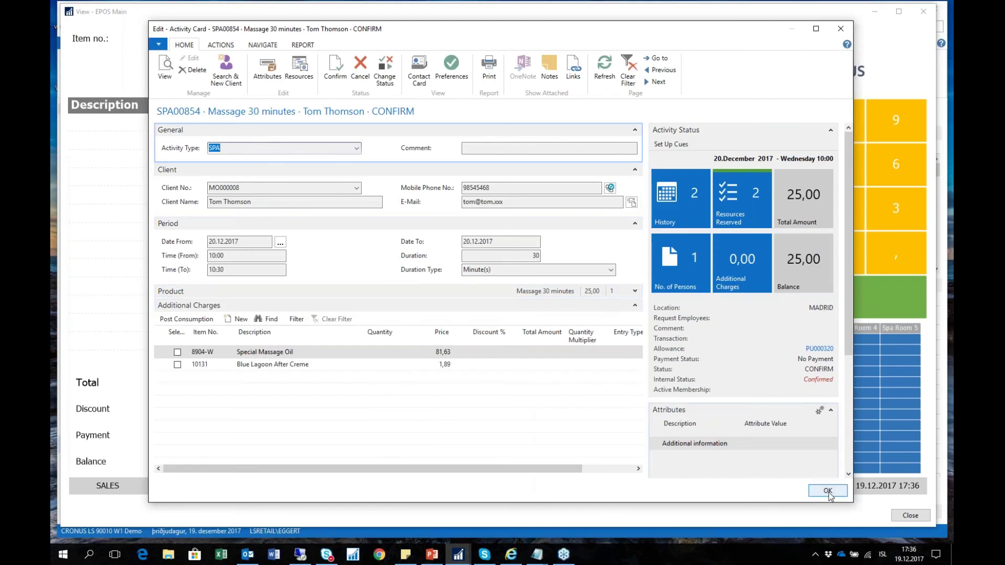
click(827, 491)
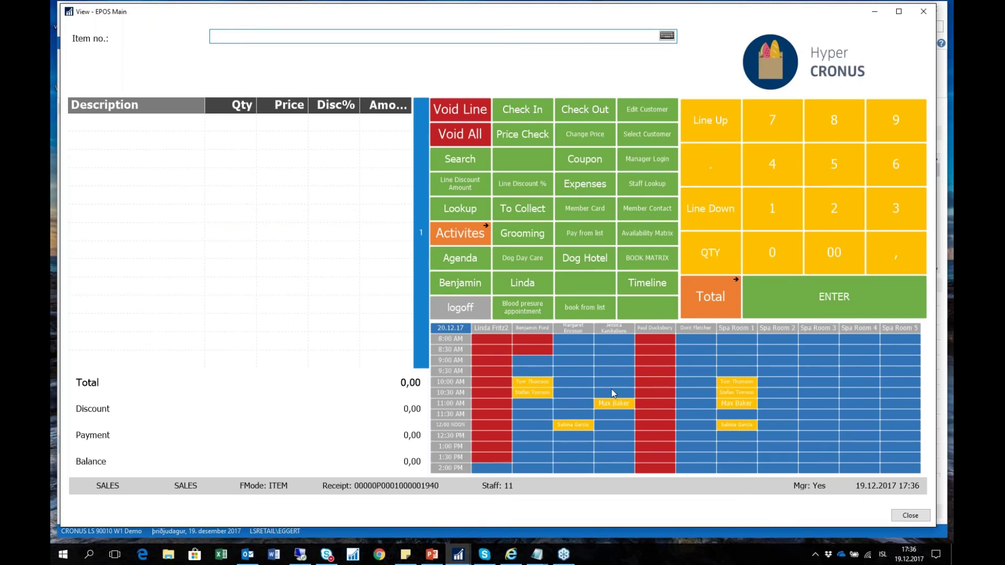
- Book a MASSAGE30 activity from the matrix at 09:30 on 20.12.17 in an available therapist's column, choosing the client from the contact list
click(620, 435)
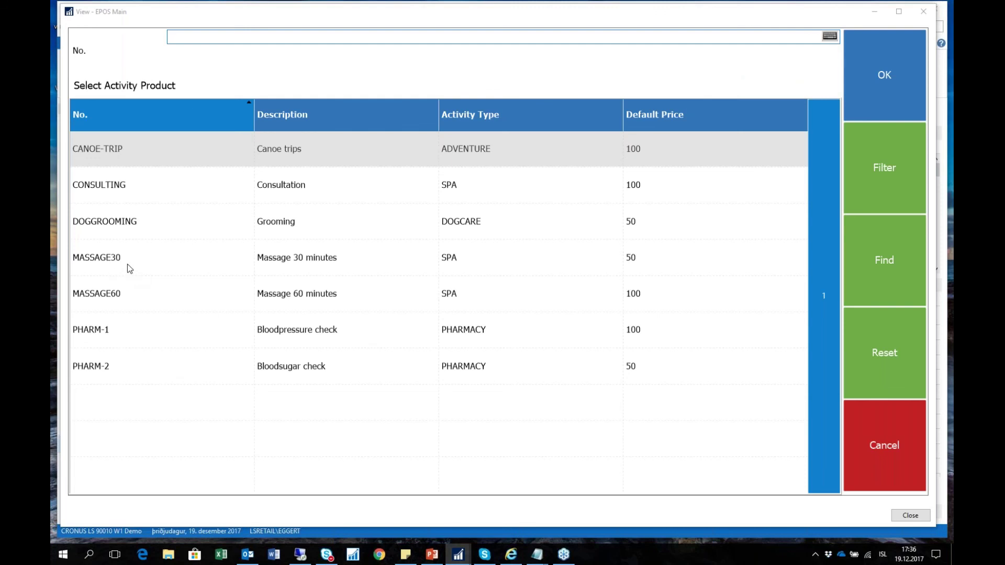
click(121, 261)
click(881, 80)
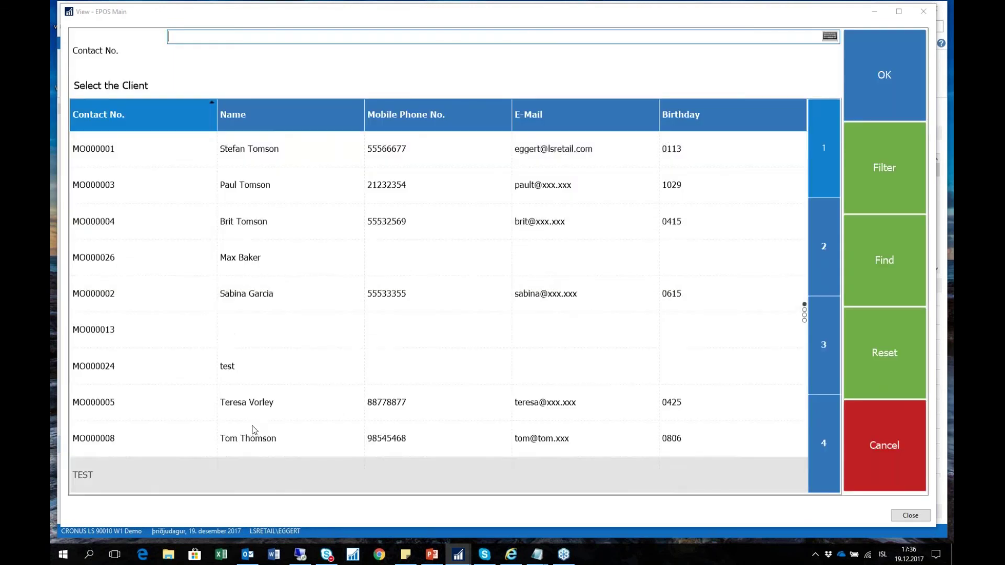
scroll(253, 429, down, 1)
click(270, 476)
click(859, 69)
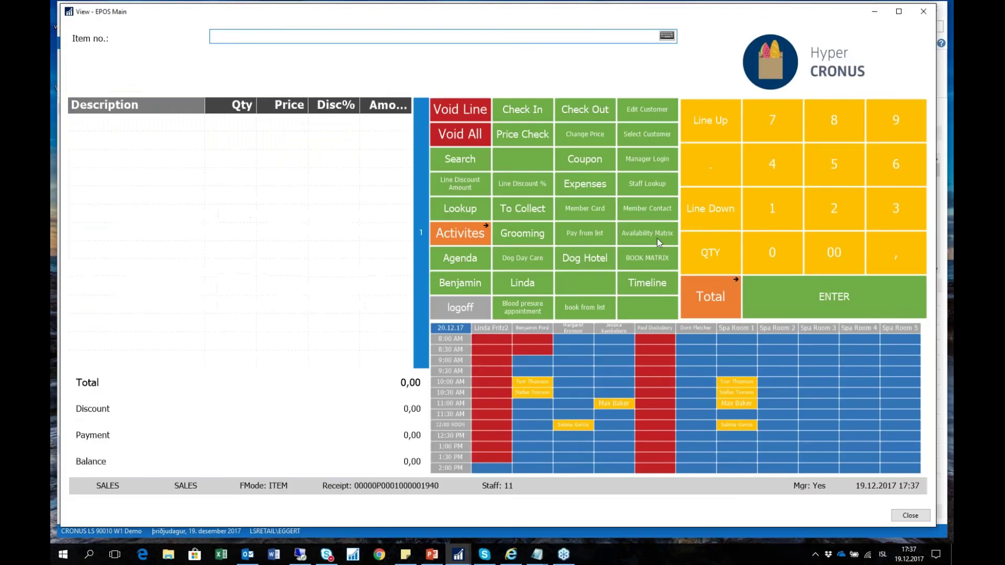
click(582, 287)
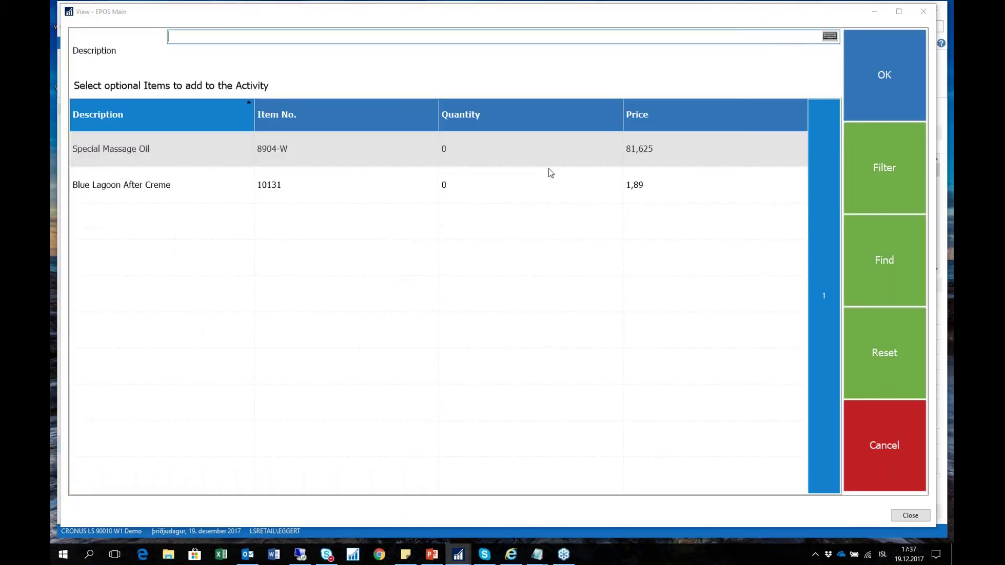
- Add Special Massage Oil and Blue Lagoon After Creme to the massage and redeem the client's allowance for the treatment
click(670, 149)
click(652, 191)
click(864, 70)
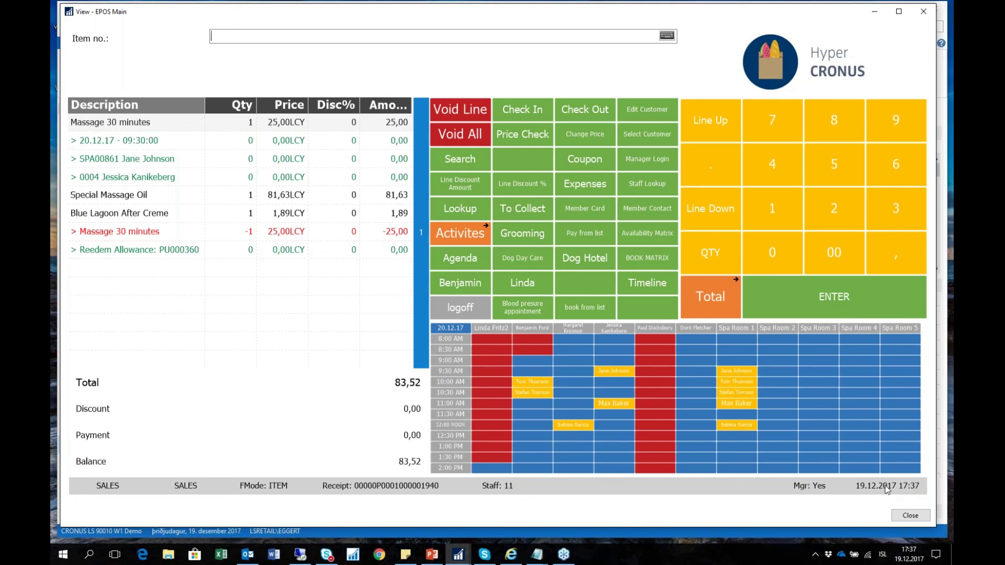
- Enlarge the availability matrix for 20.12.17 to review the therapists' and spa rooms' bookings, and return to the sale
click(915, 485)
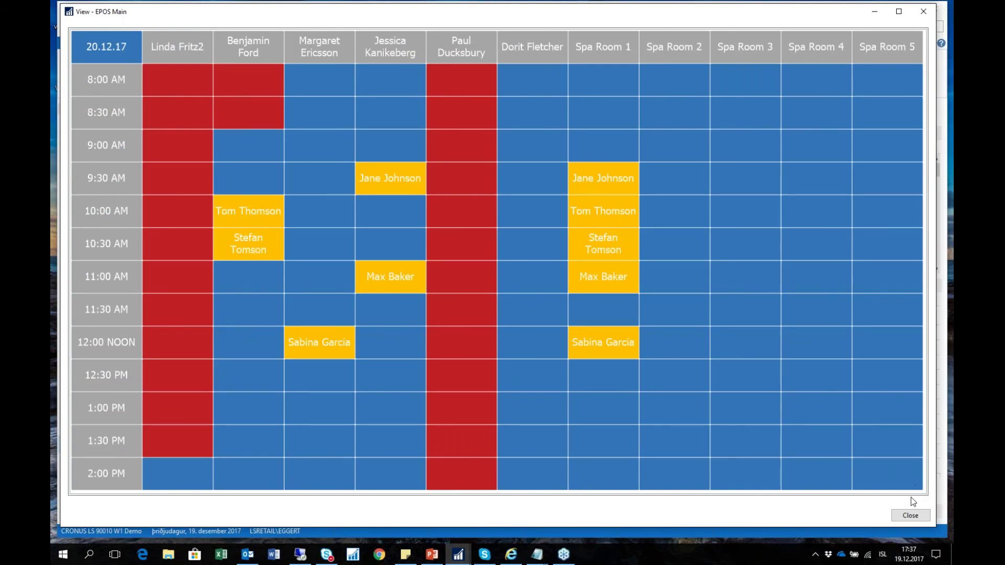
click(914, 517)
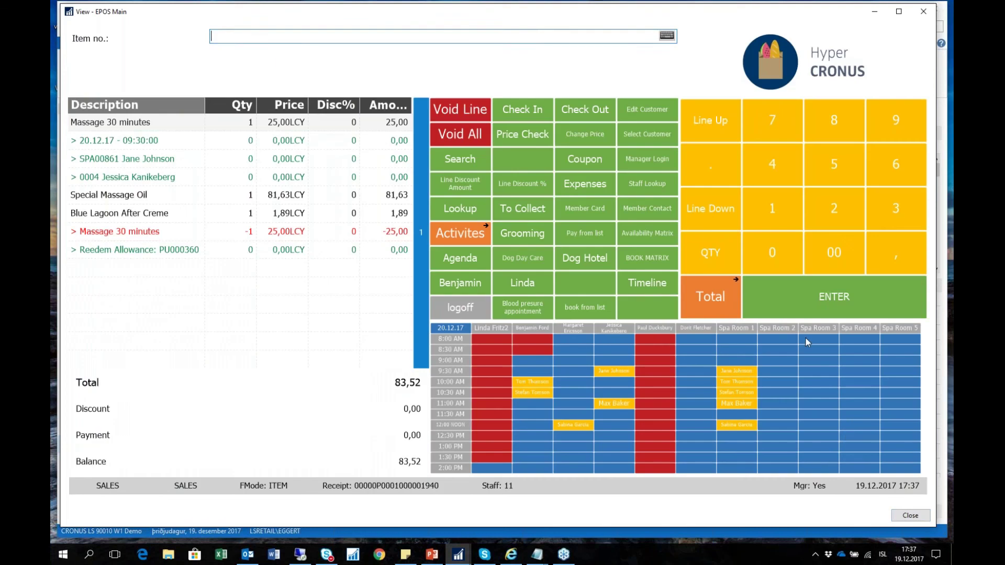